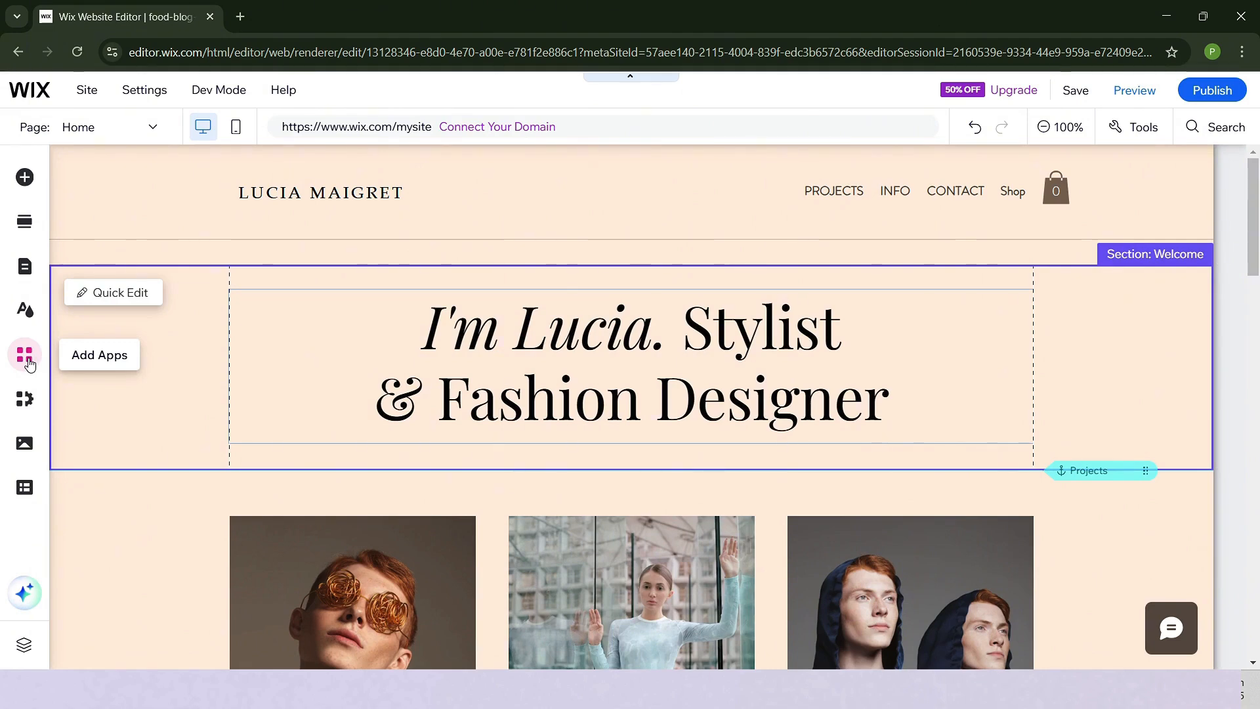
- Find the Wix Blog app in the app market by searching for "Blog" and add it to the site
{"action": "left_click", "coordinate": [26, 359]}
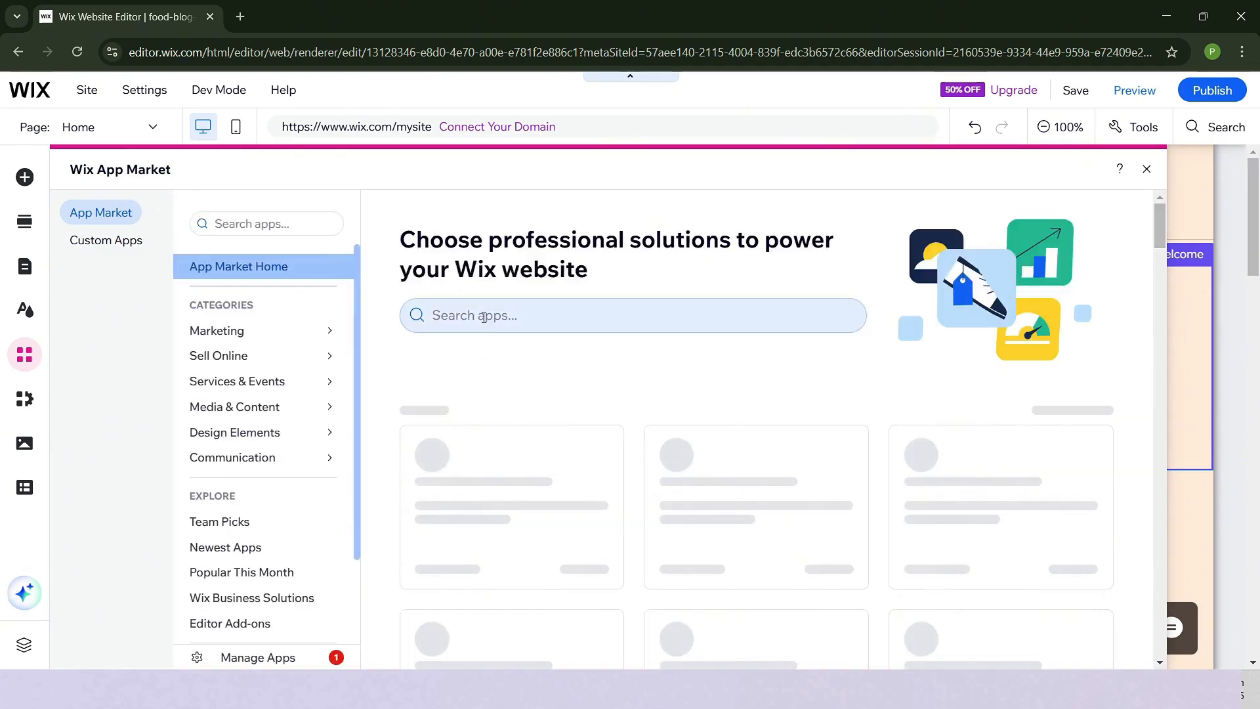
{"action": "left_click", "coordinate": [483, 315]}
{"action": "type", "text": "Blog"}
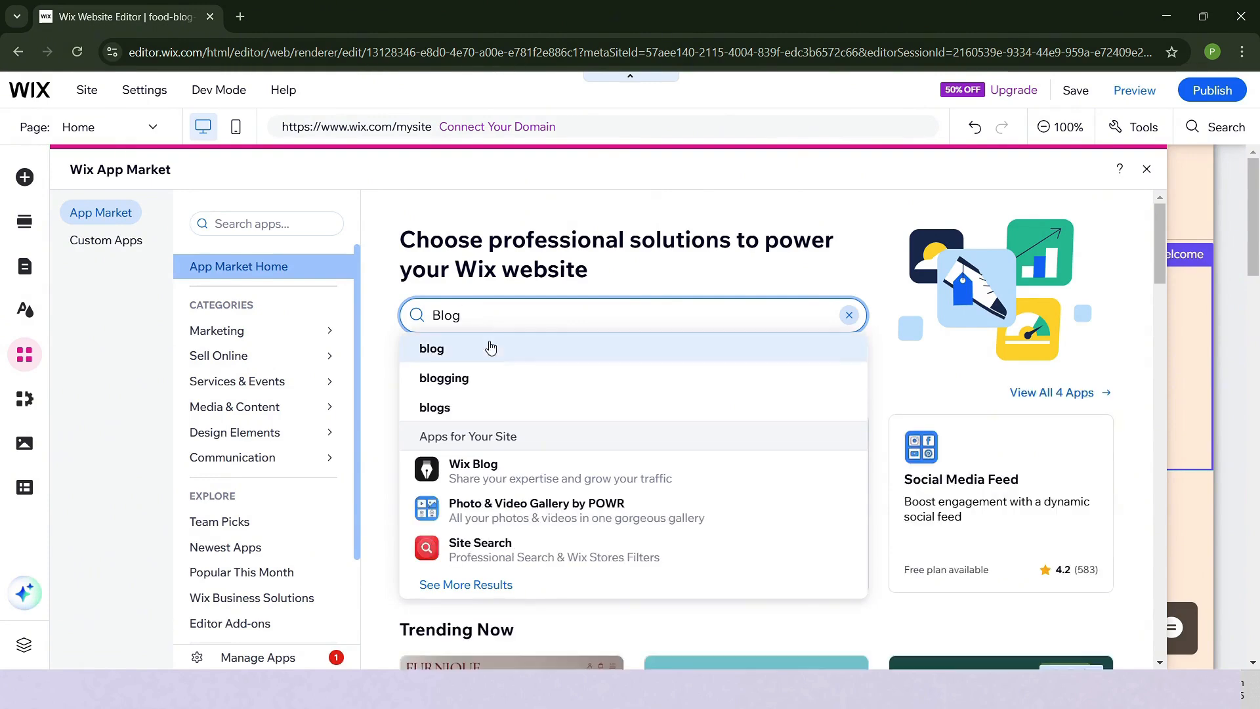
{"action": "left_click", "coordinate": [498, 485]}
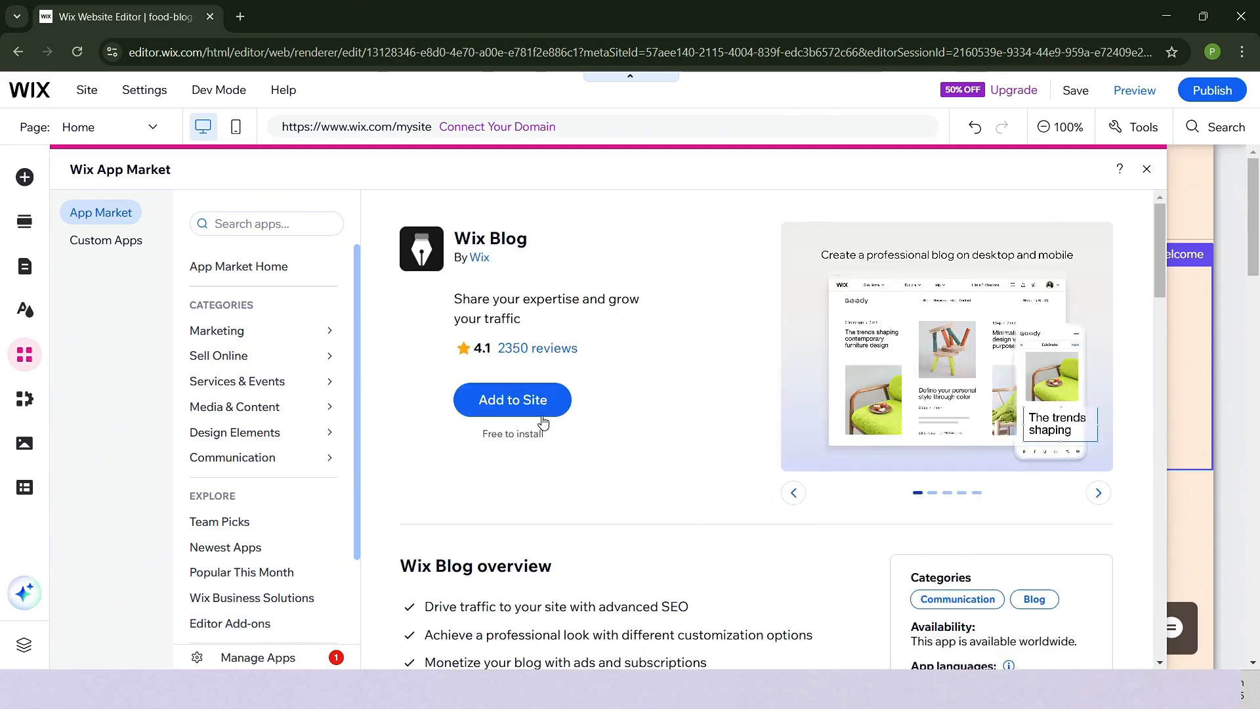
{"action": "left_click", "coordinate": [532, 407]}
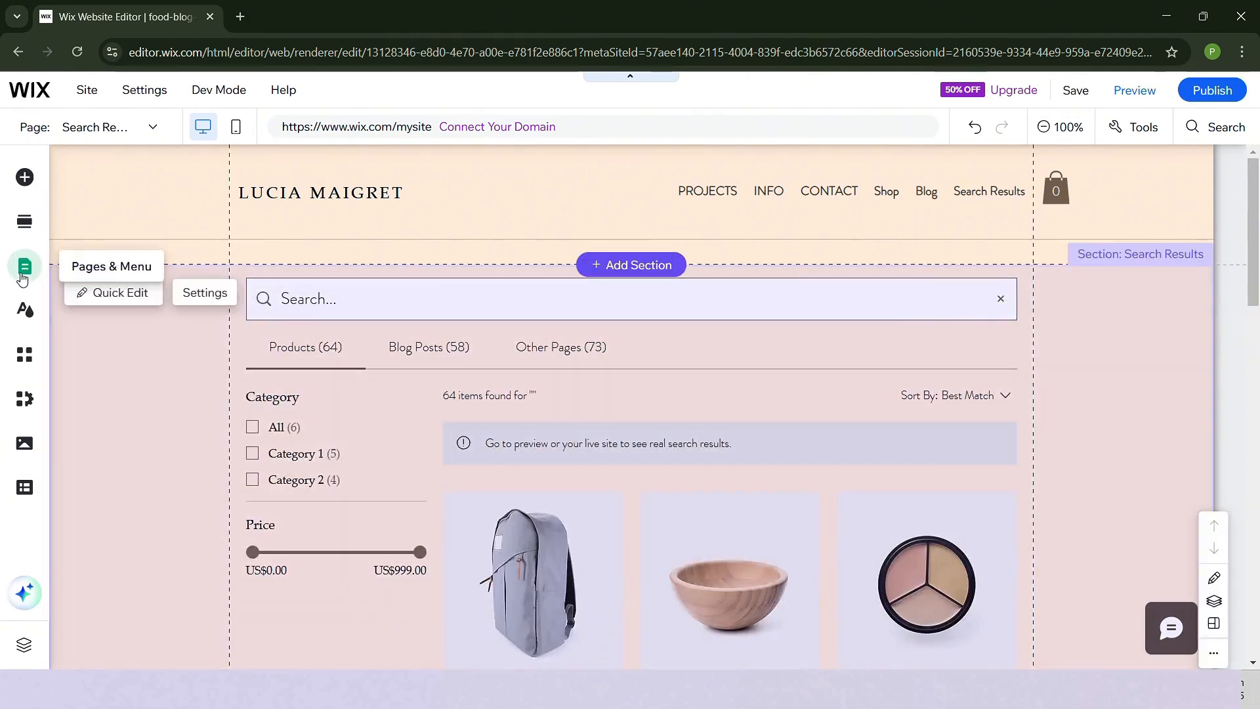
{"action": "left_click", "coordinate": [23, 277]}
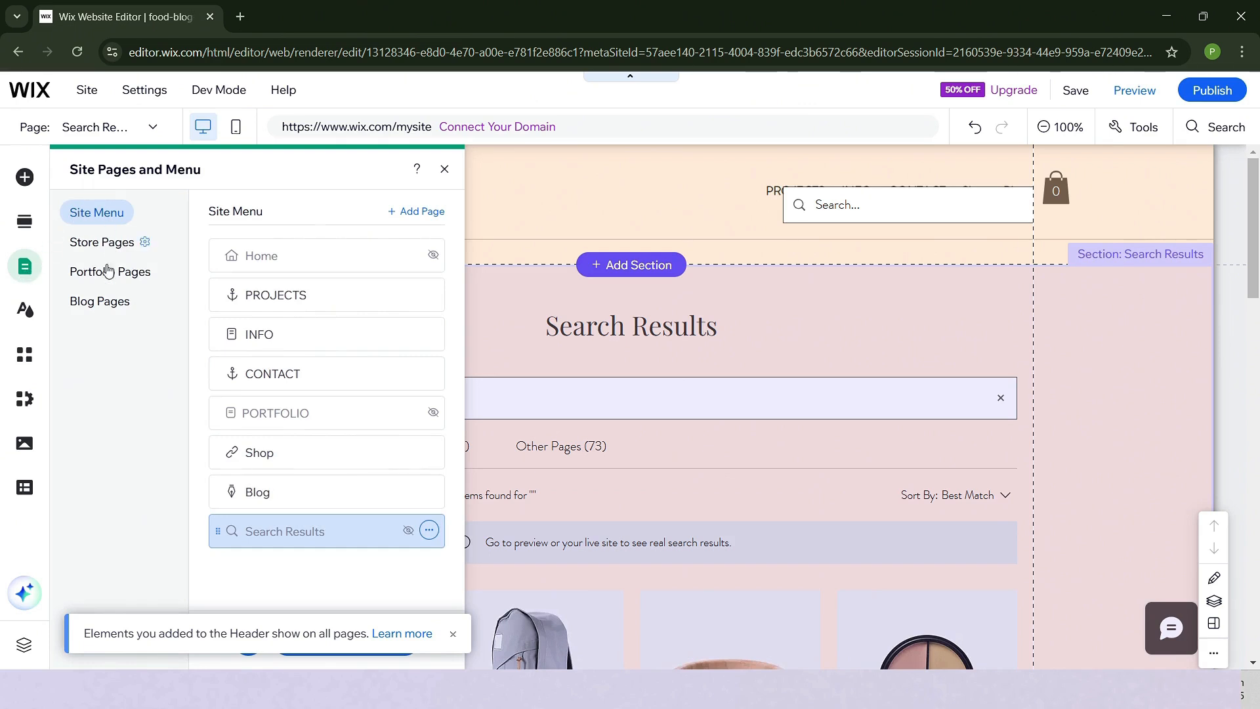
{"action": "left_click", "coordinate": [99, 305]}
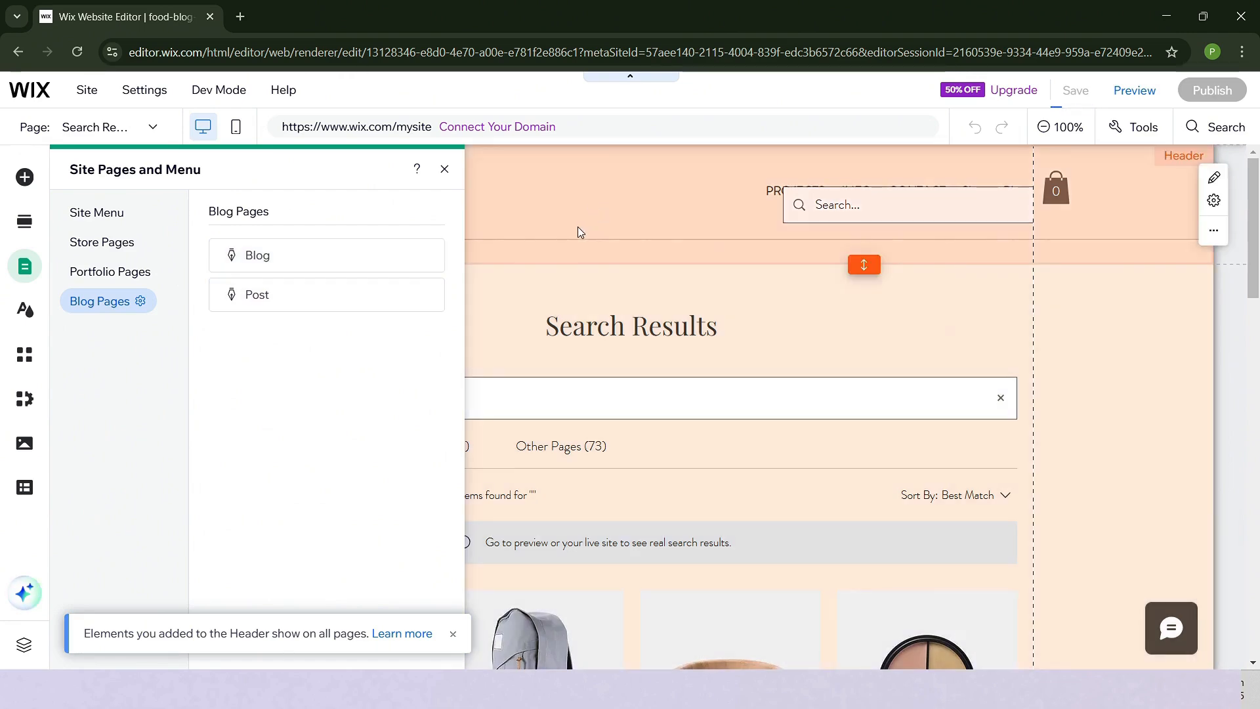
{"action": "left_click", "coordinate": [577, 226]}
{"action": "scroll", "coordinate": [344, 364], "scroll_direction": "down", "scroll_amount": 4}
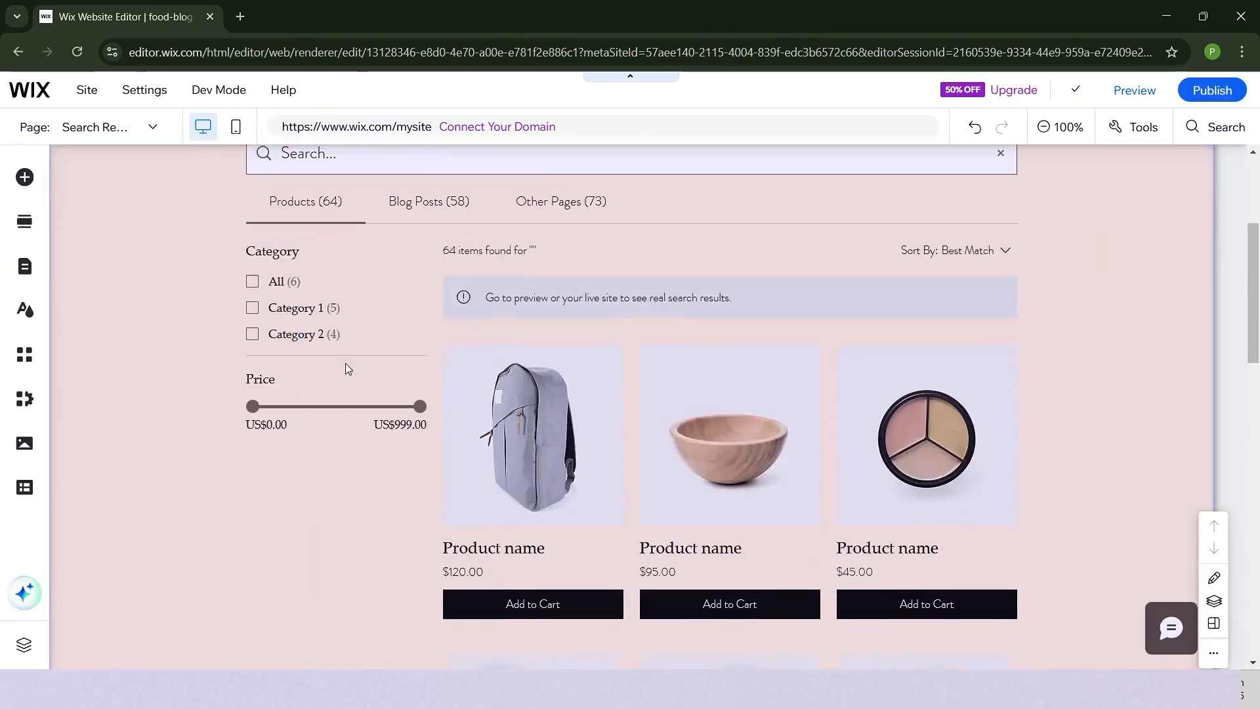
{"action": "scroll", "coordinate": [353, 364], "scroll_direction": "up", "scroll_amount": 4}
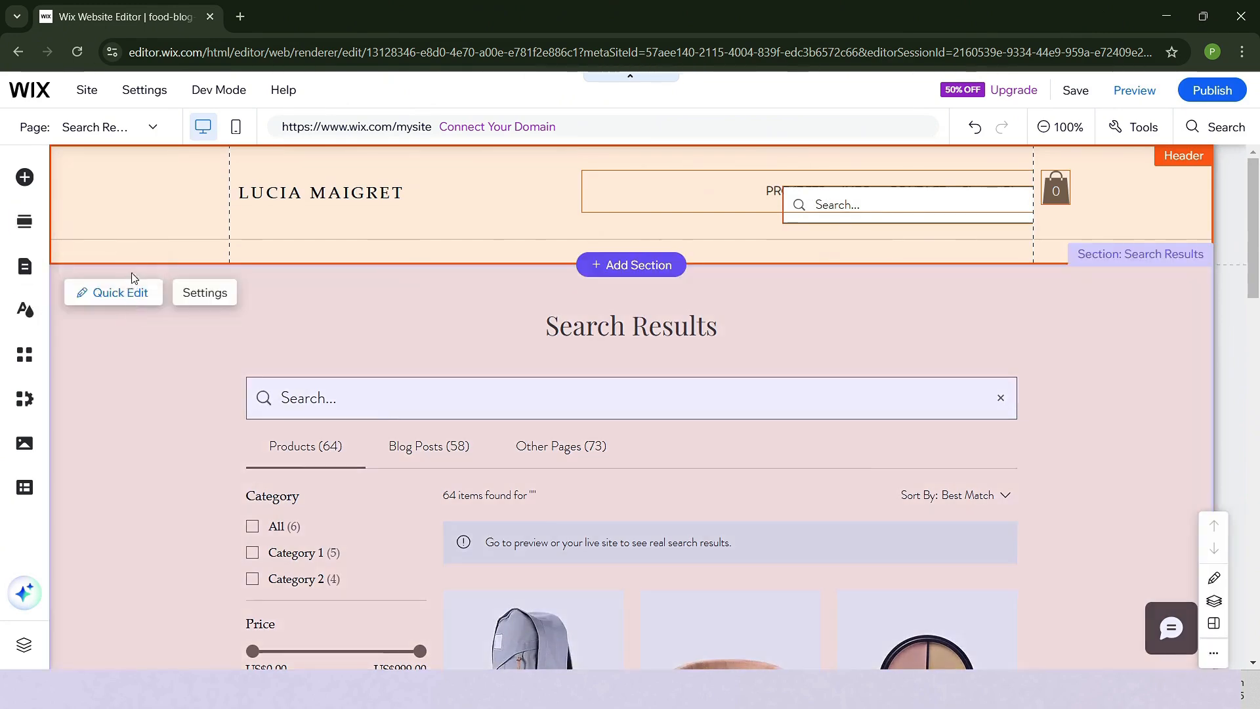
- Open the Blog page from the site's blog pages and look over its post feed
{"action": "left_click", "coordinate": [24, 265]}
{"action": "left_click", "coordinate": [99, 304]}
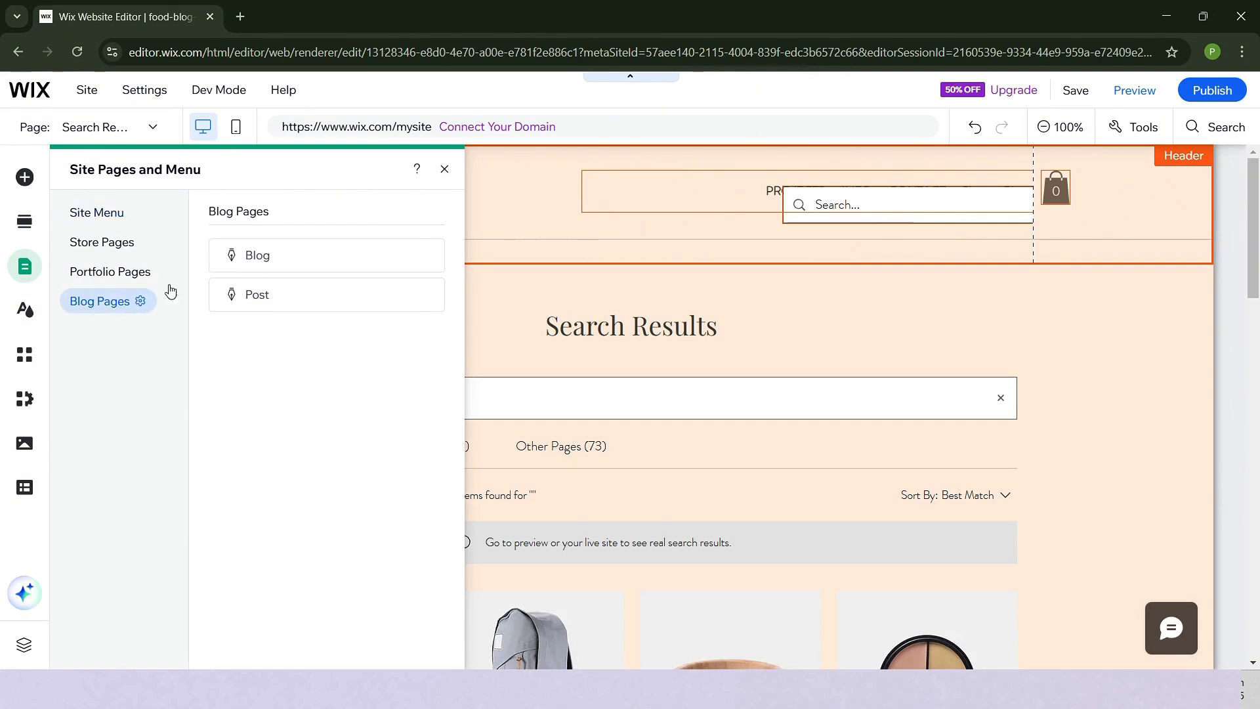
{"action": "left_click", "coordinate": [300, 262]}
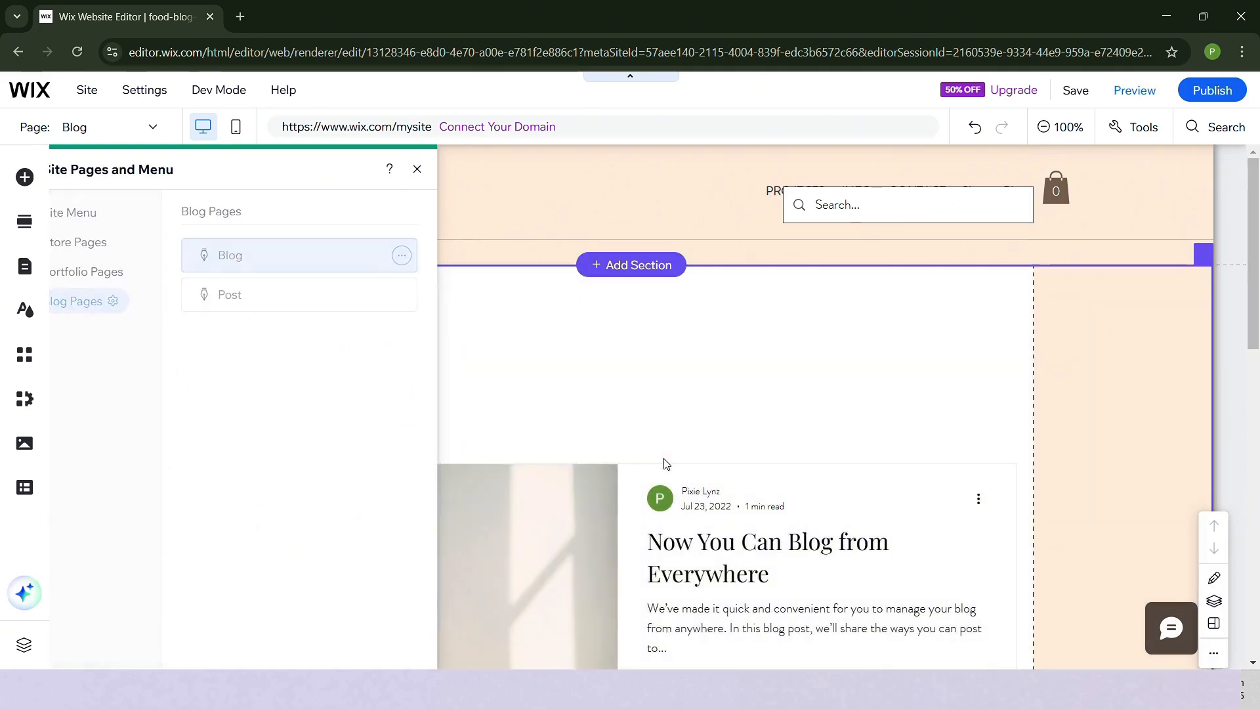
{"action": "scroll", "coordinate": [663, 466], "scroll_direction": "down", "scroll_amount": 10}
{"action": "scroll", "coordinate": [686, 555], "scroll_direction": "down", "scroll_amount": 4}
{"action": "scroll", "coordinate": [685, 550], "scroll_direction": "up", "scroll_amount": 13}
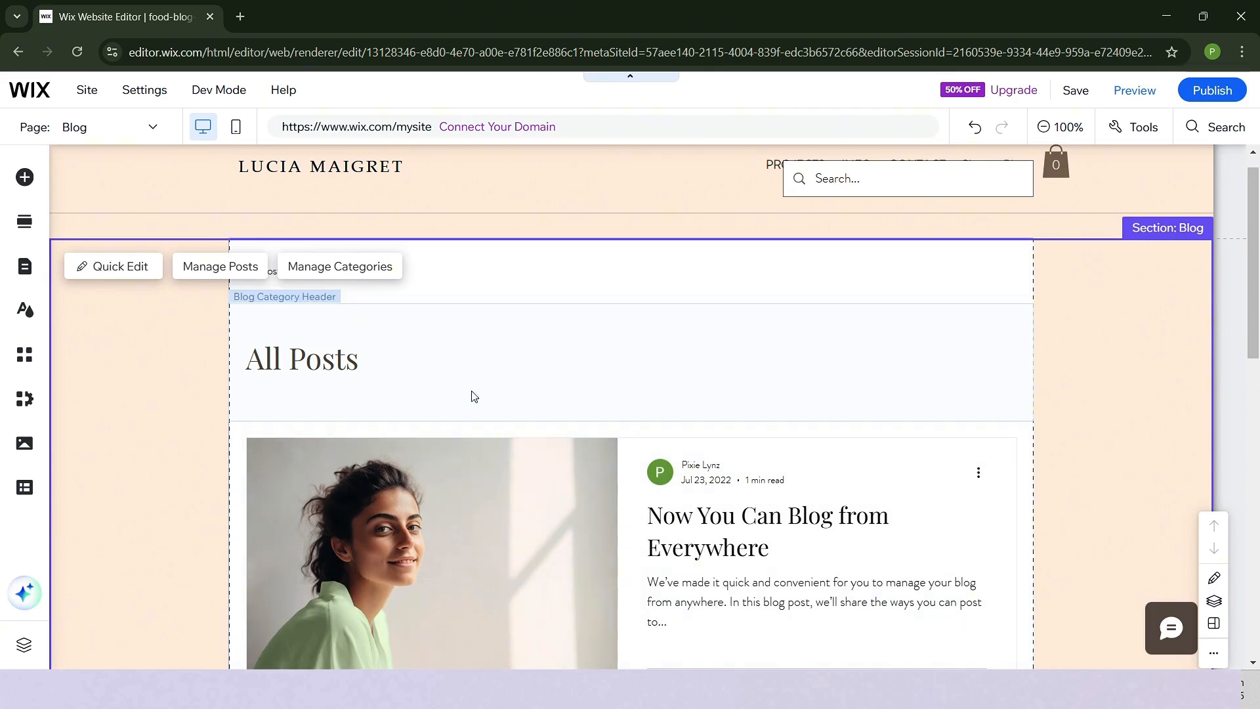
- Create a new blog post and start the AI writer with the suggested topic "Fashion statements through culinary art"
{"action": "left_click", "coordinate": [230, 276]}
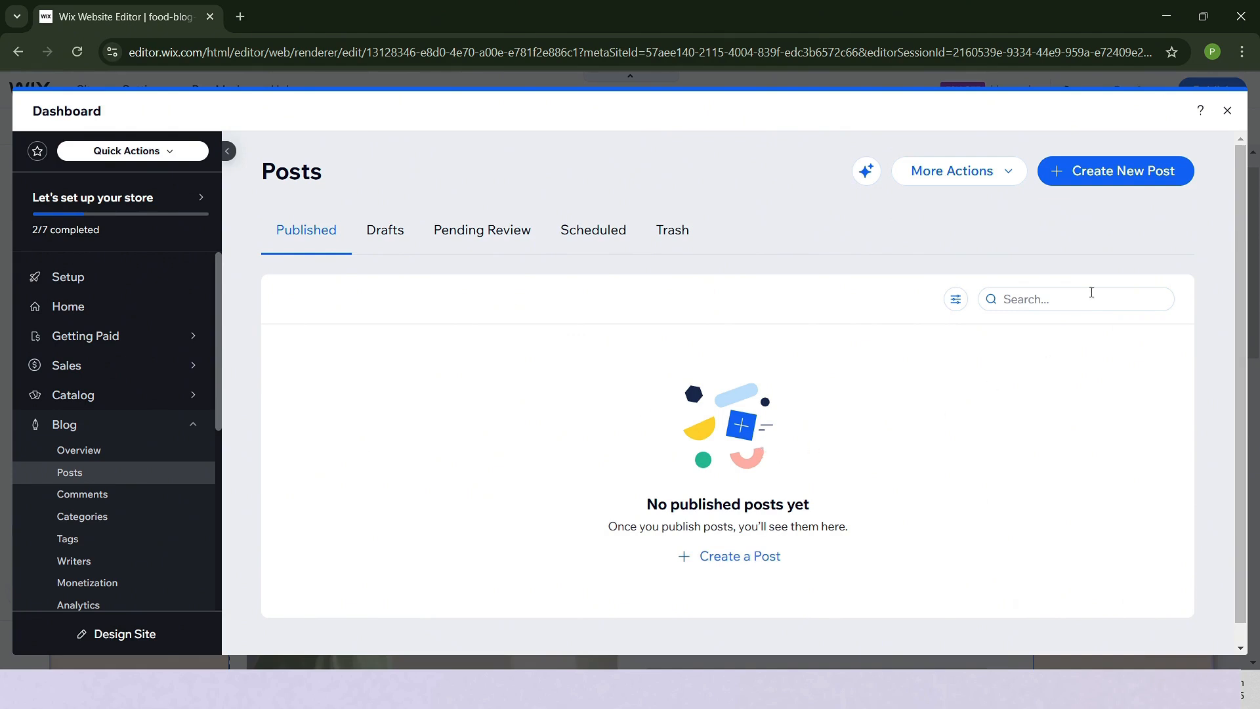
{"action": "left_click", "coordinate": [1126, 179]}
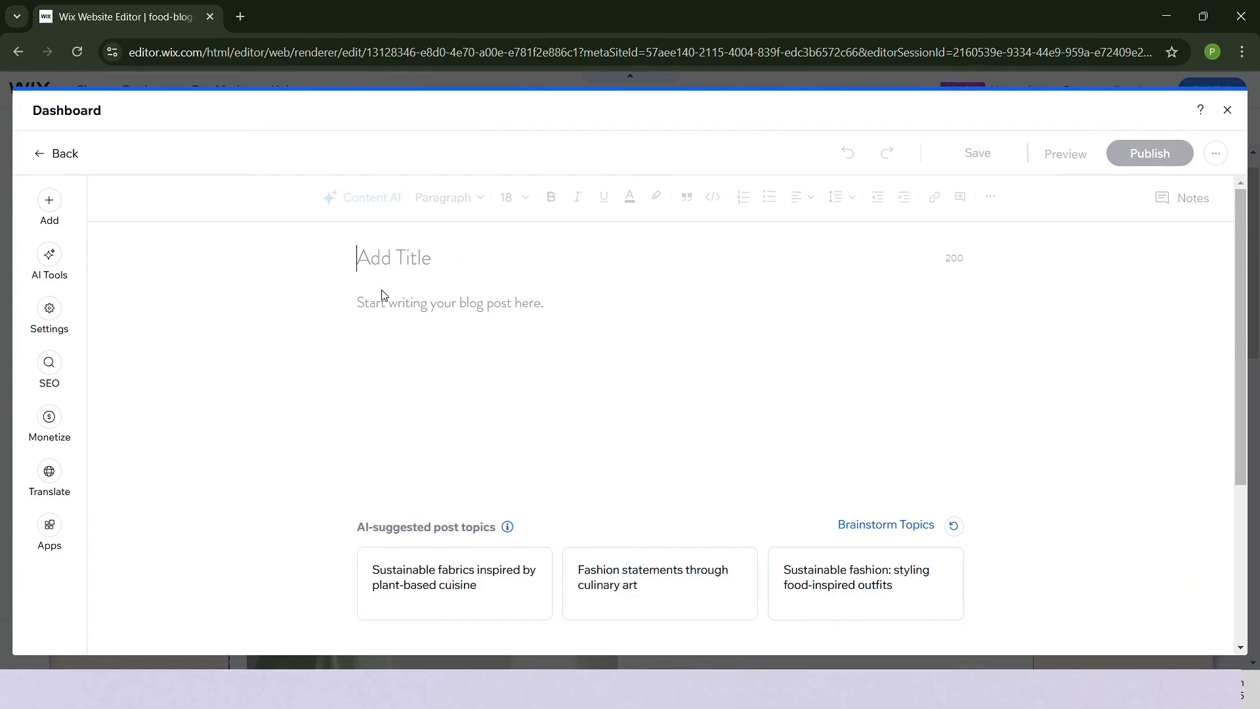
{"action": "left_click", "coordinate": [400, 308]}
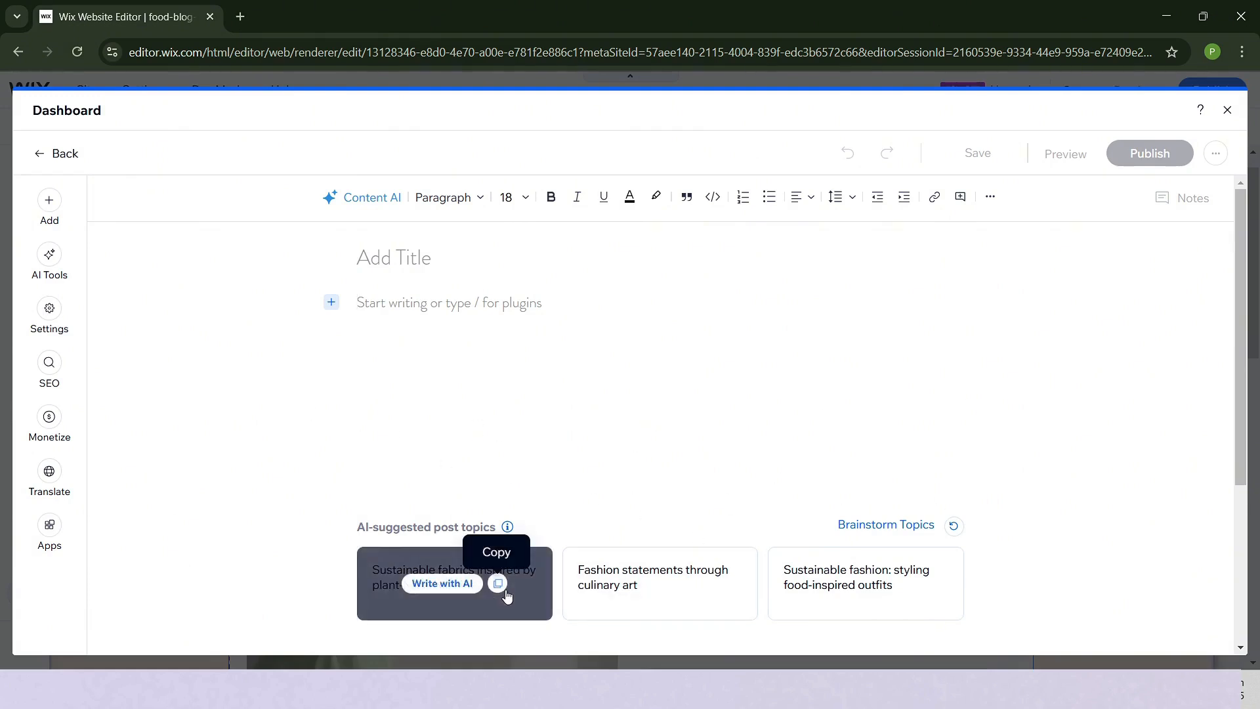
{"action": "left_click", "coordinate": [647, 583]}
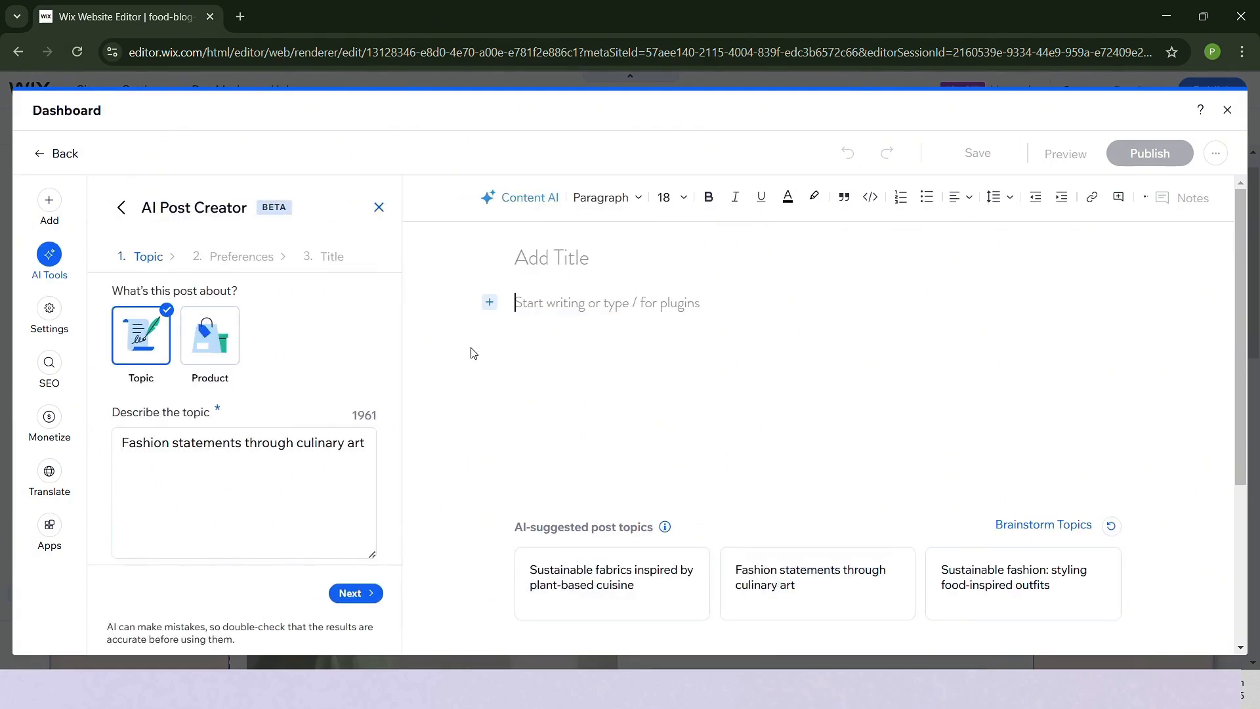
- Enter "Fashion" as the title of the new blog post
{"action": "left_click", "coordinate": [567, 253]}
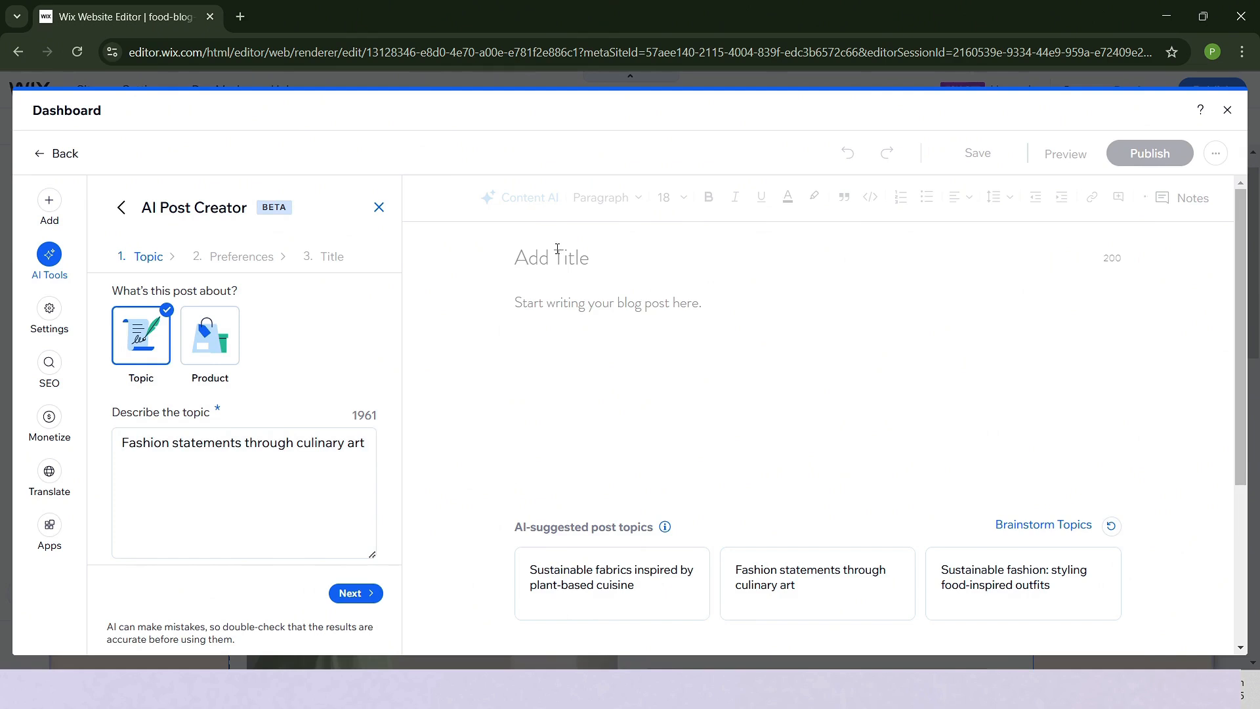
{"action": "type", "text": "/Fashion"}
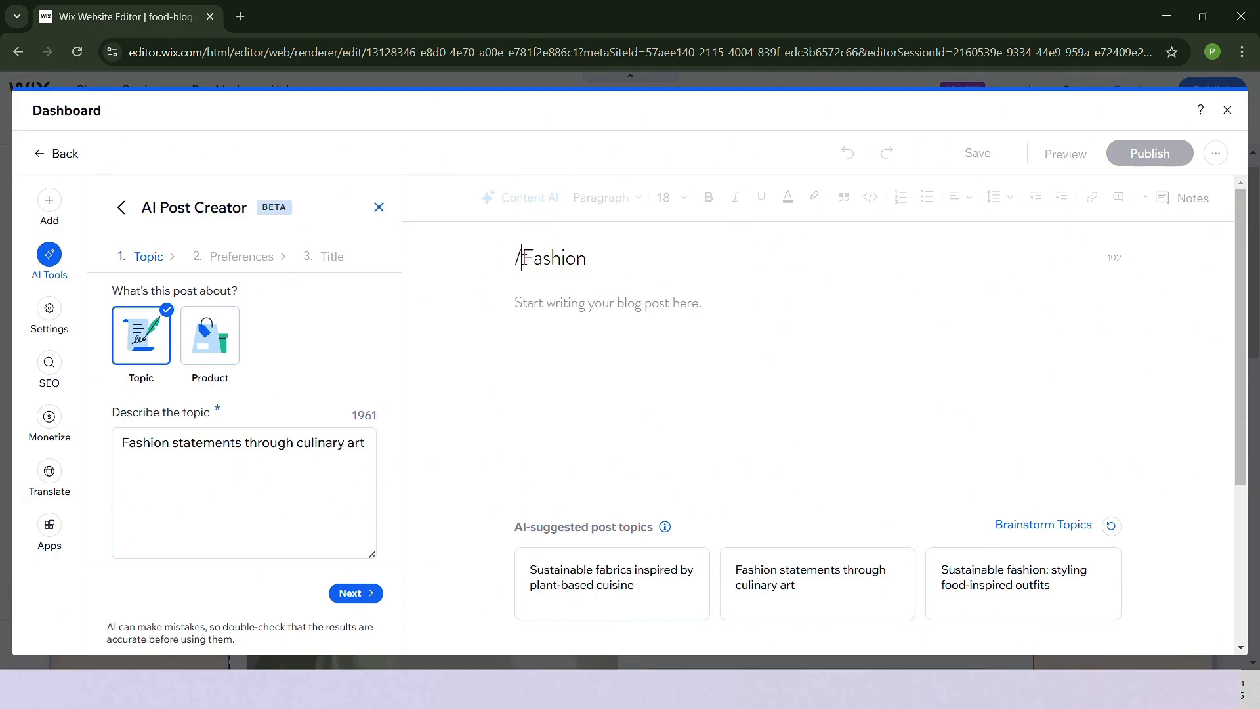
{"action": "key", "text": "BackSpace"}
- Generate the post with a Casual tone and the suggested title "From Runway to Dinner Plate: How to Make a Fashion Statement with Your Food"
{"action": "left_click", "coordinate": [366, 593]}
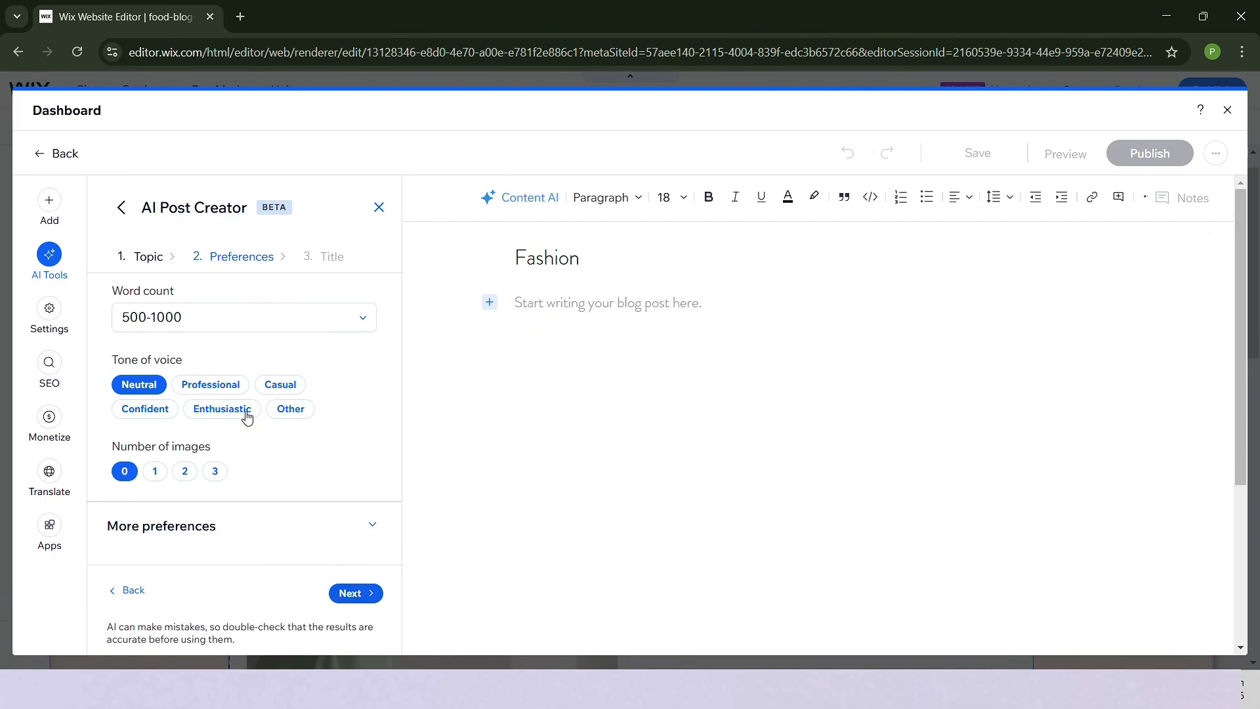
{"action": "left_click", "coordinate": [279, 388]}
{"action": "left_click", "coordinate": [364, 598]}
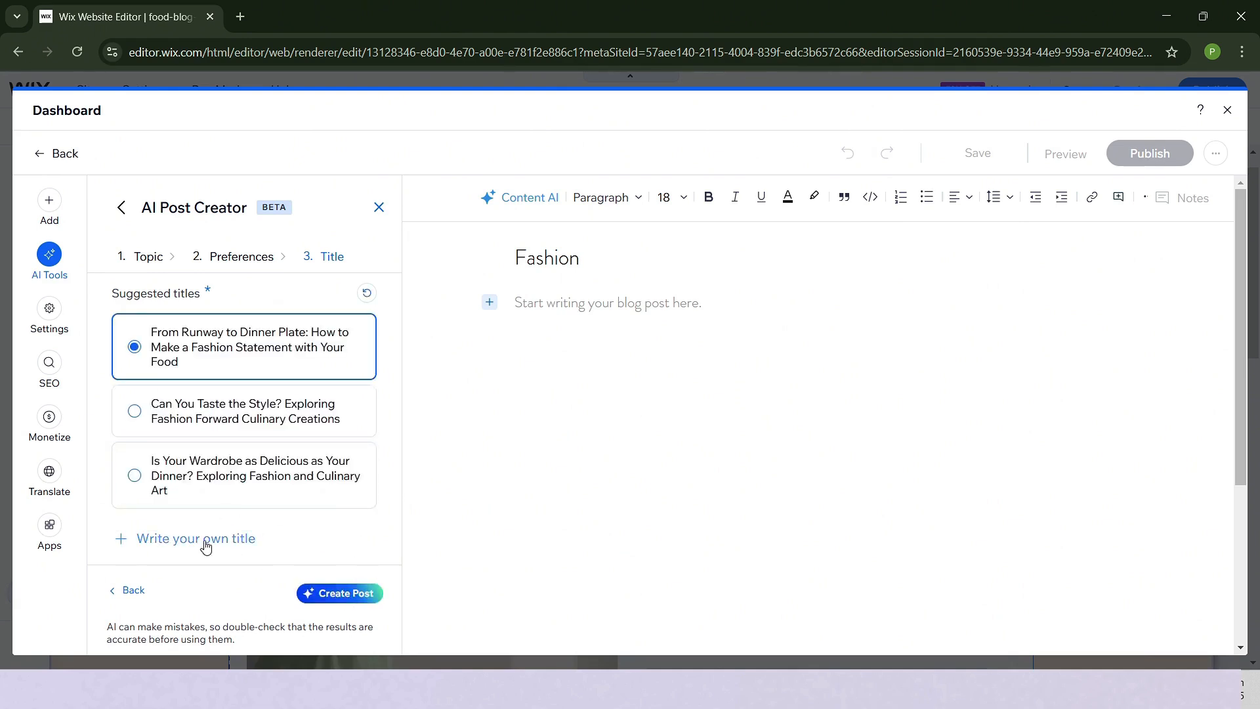
{"action": "left_click", "coordinate": [229, 413]}
{"action": "left_click", "coordinate": [276, 357]}
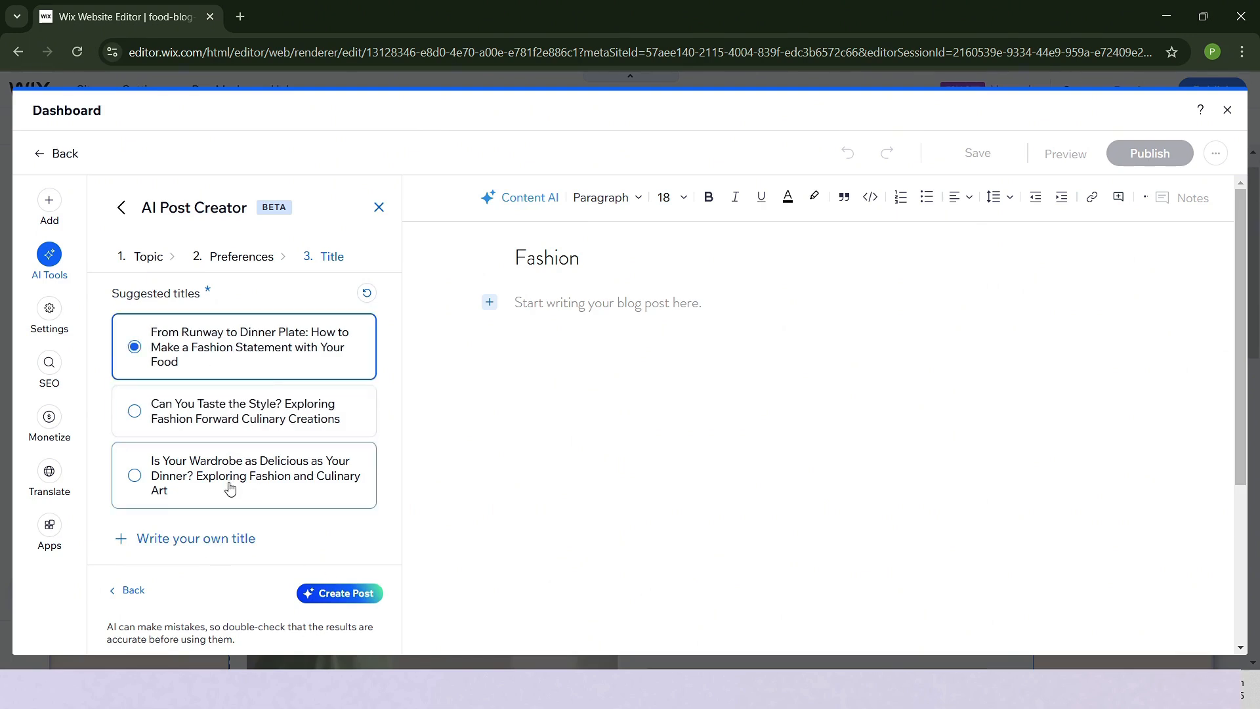
{"action": "left_click", "coordinate": [343, 594]}
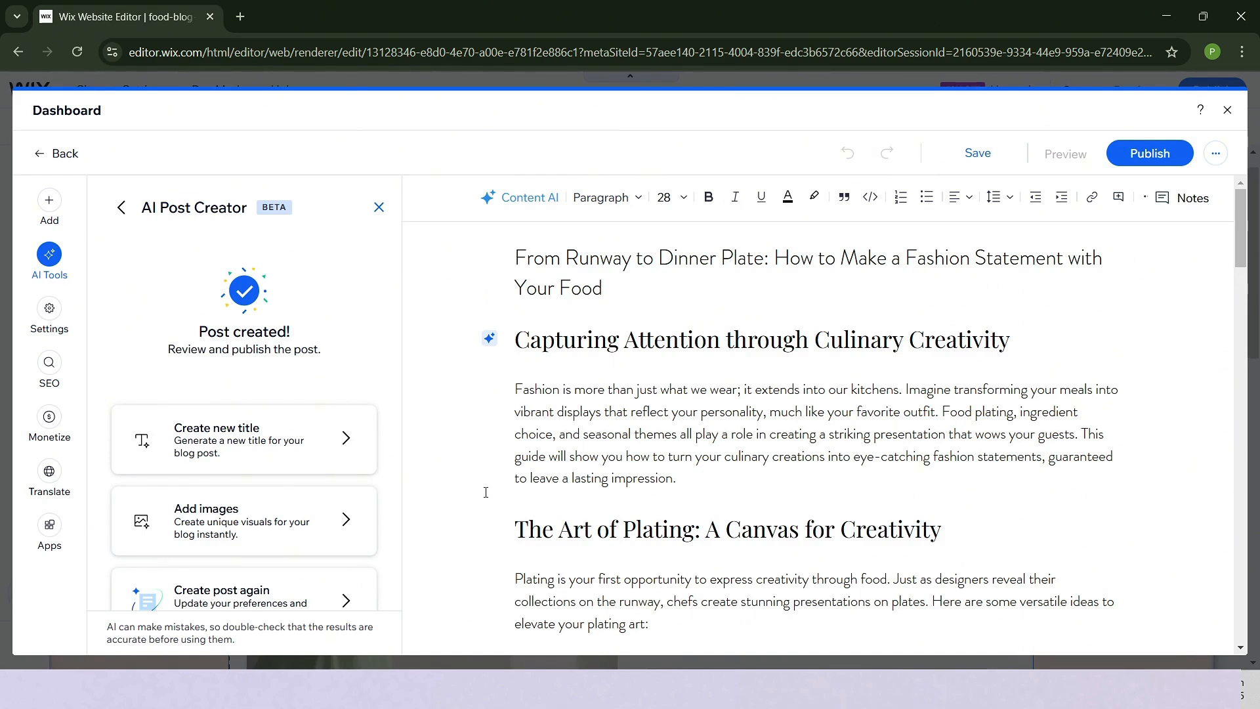
- Set the "Textured Chocolate Squares" picture from Media from Wix as the post's featured image
{"action": "scroll", "coordinate": [366, 451], "scroll_direction": "down", "scroll_amount": 1}
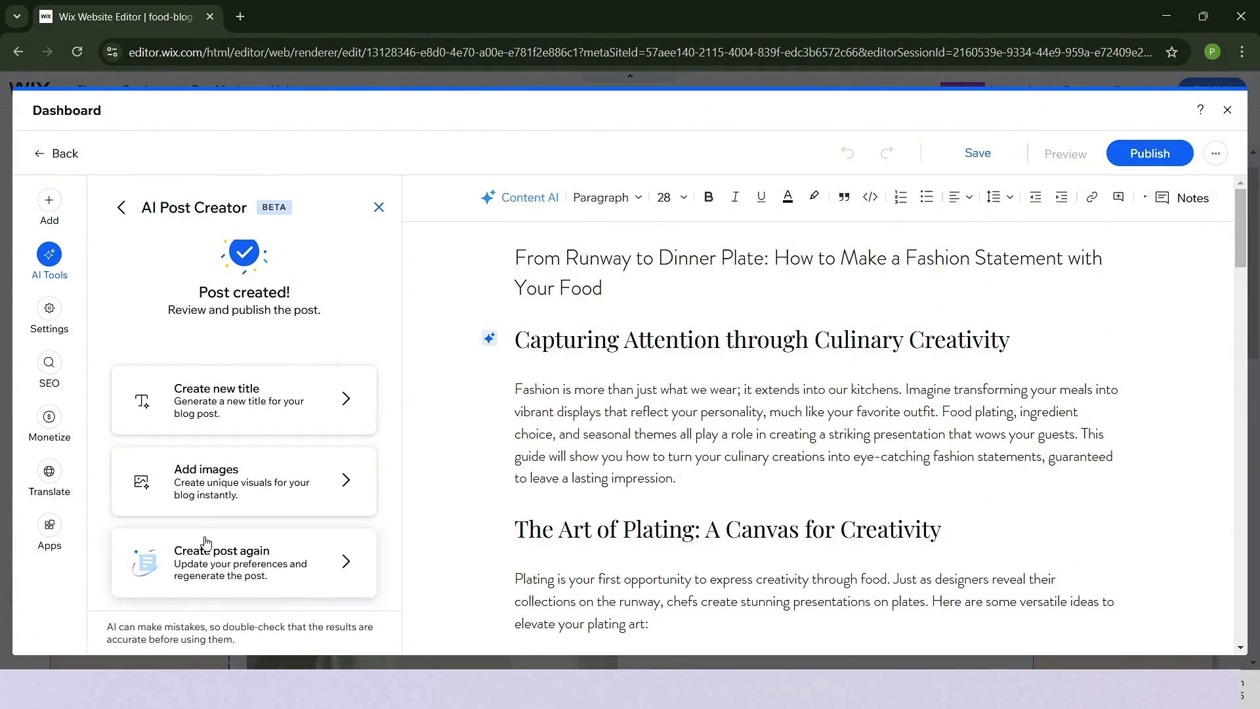
{"action": "scroll", "coordinate": [942, 448], "scroll_direction": "down", "scroll_amount": 20}
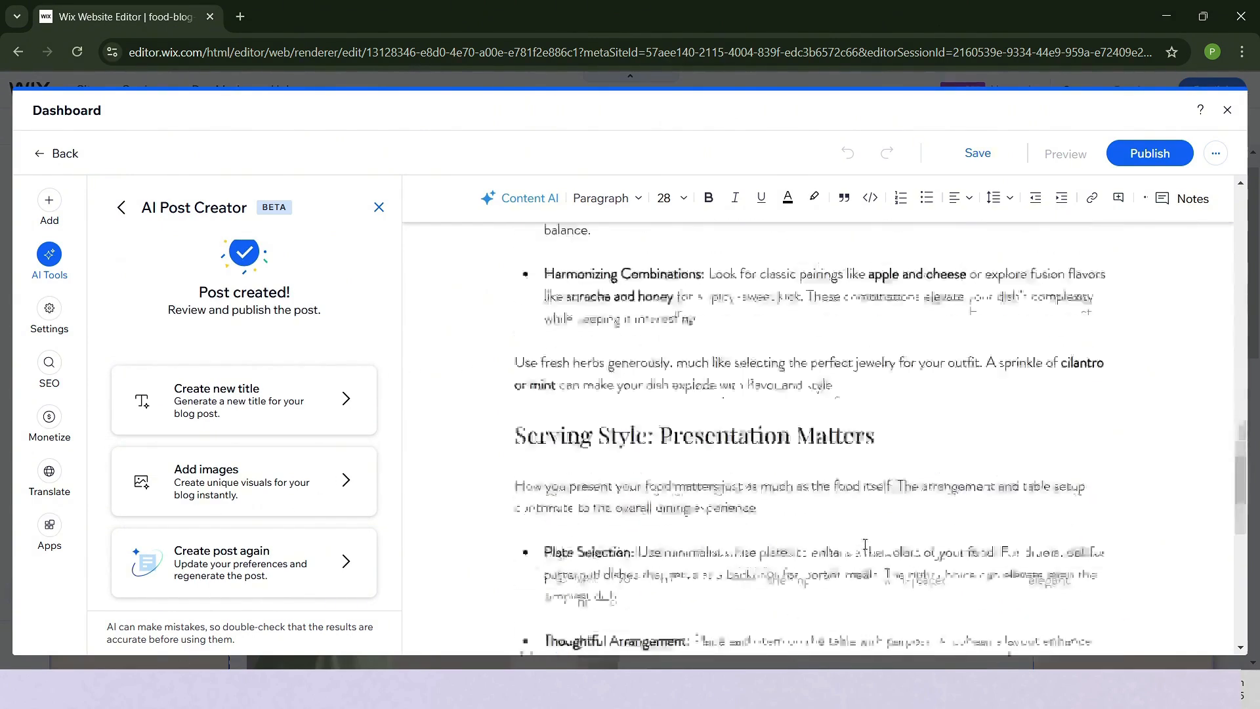
{"action": "left_click", "coordinate": [52, 310]}
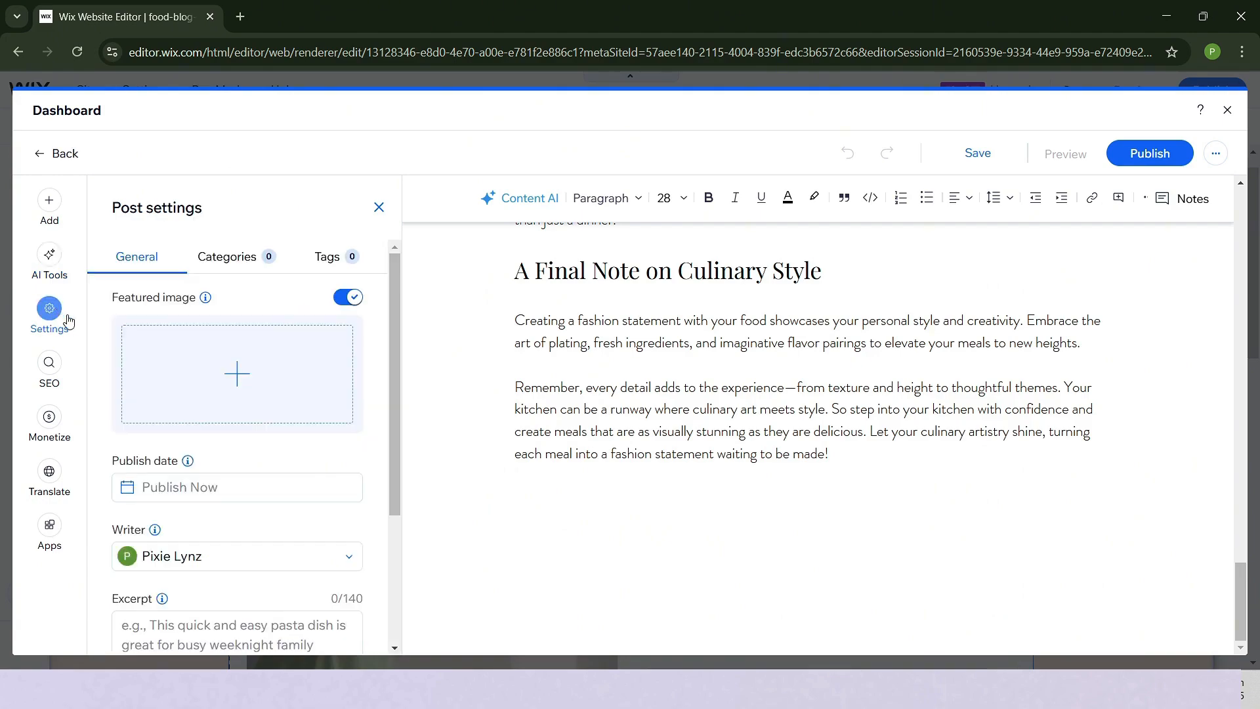
{"action": "scroll", "coordinate": [540, 418], "scroll_direction": "up", "scroll_amount": 5}
{"action": "scroll", "coordinate": [540, 419], "scroll_direction": "up", "scroll_amount": 10}
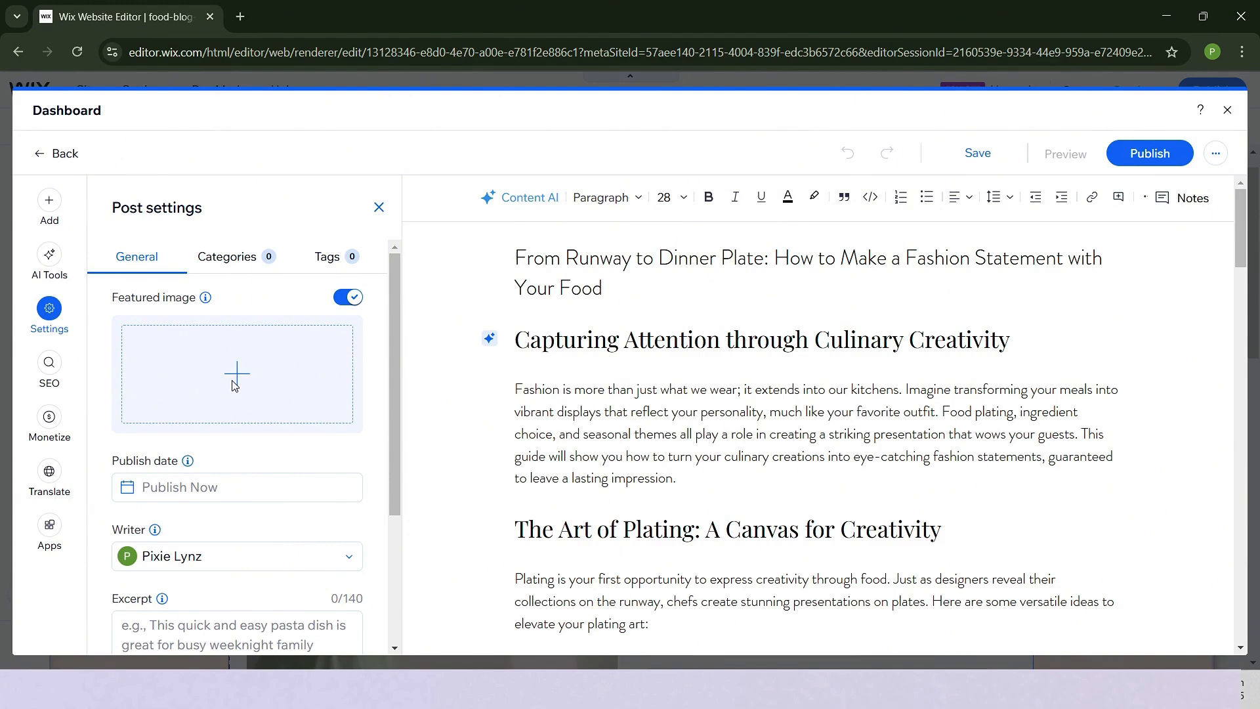
{"action": "left_click", "coordinate": [341, 394]}
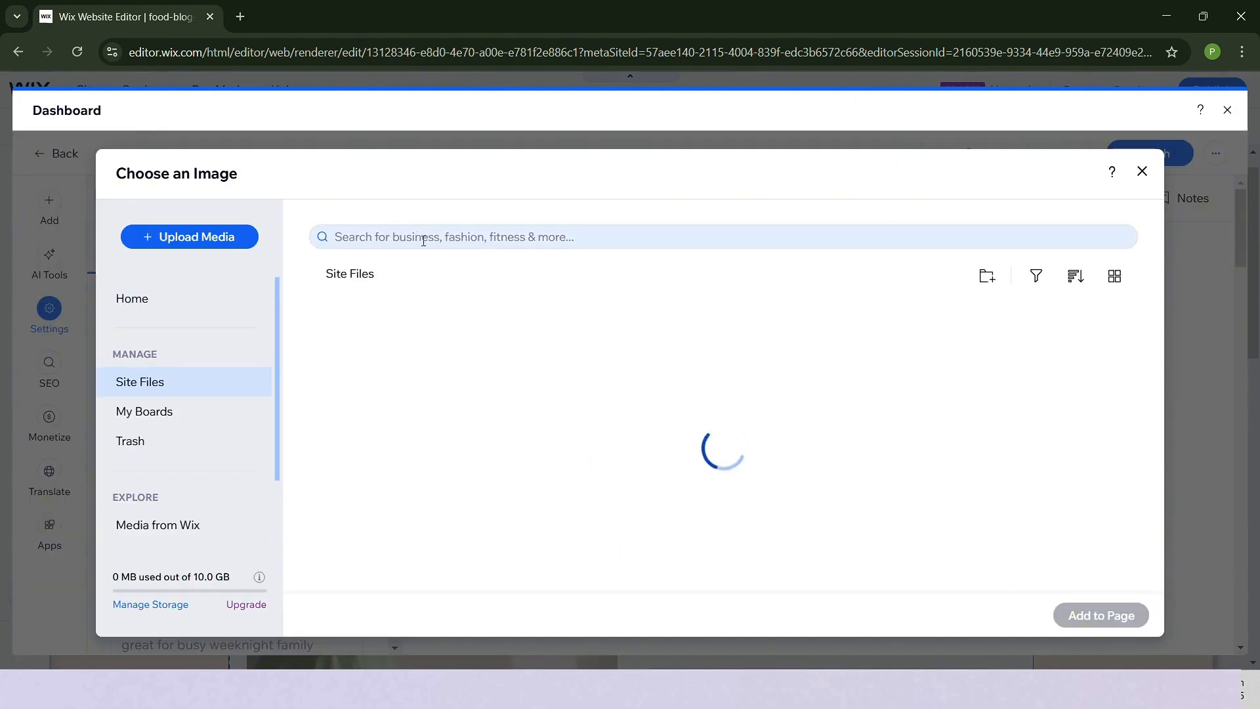
{"action": "left_click", "coordinate": [425, 239]}
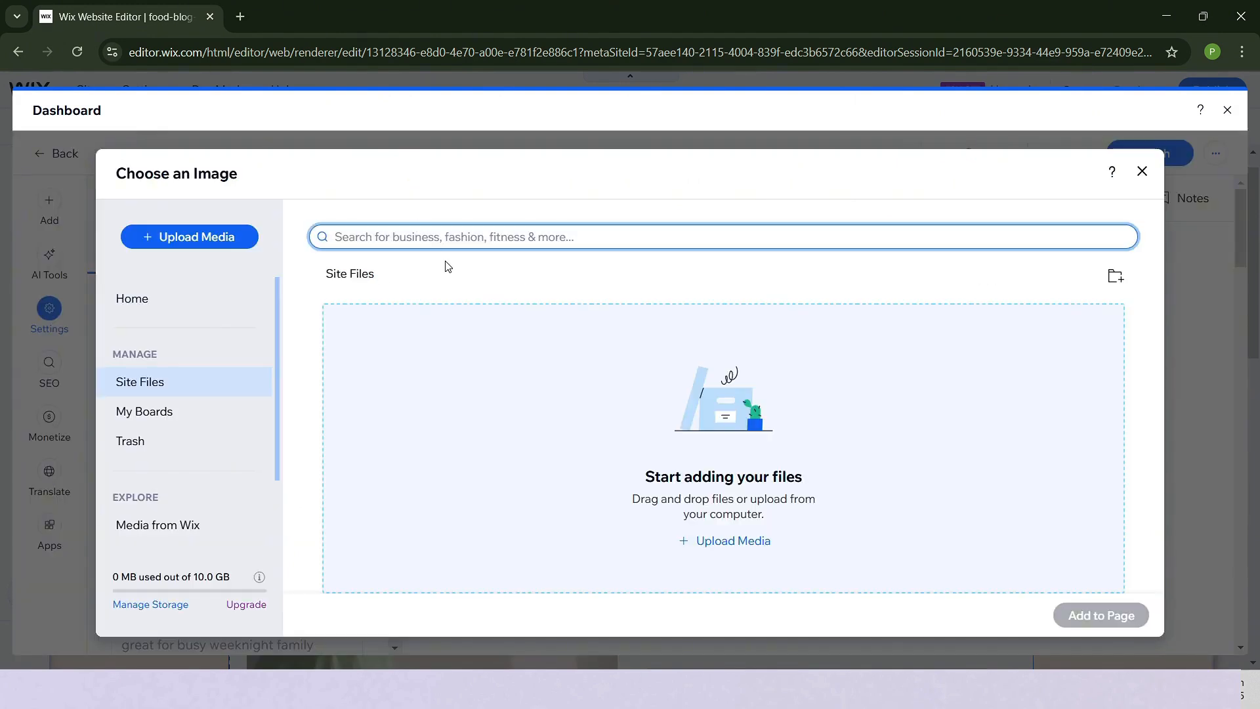
{"action": "left_click", "coordinate": [186, 524]}
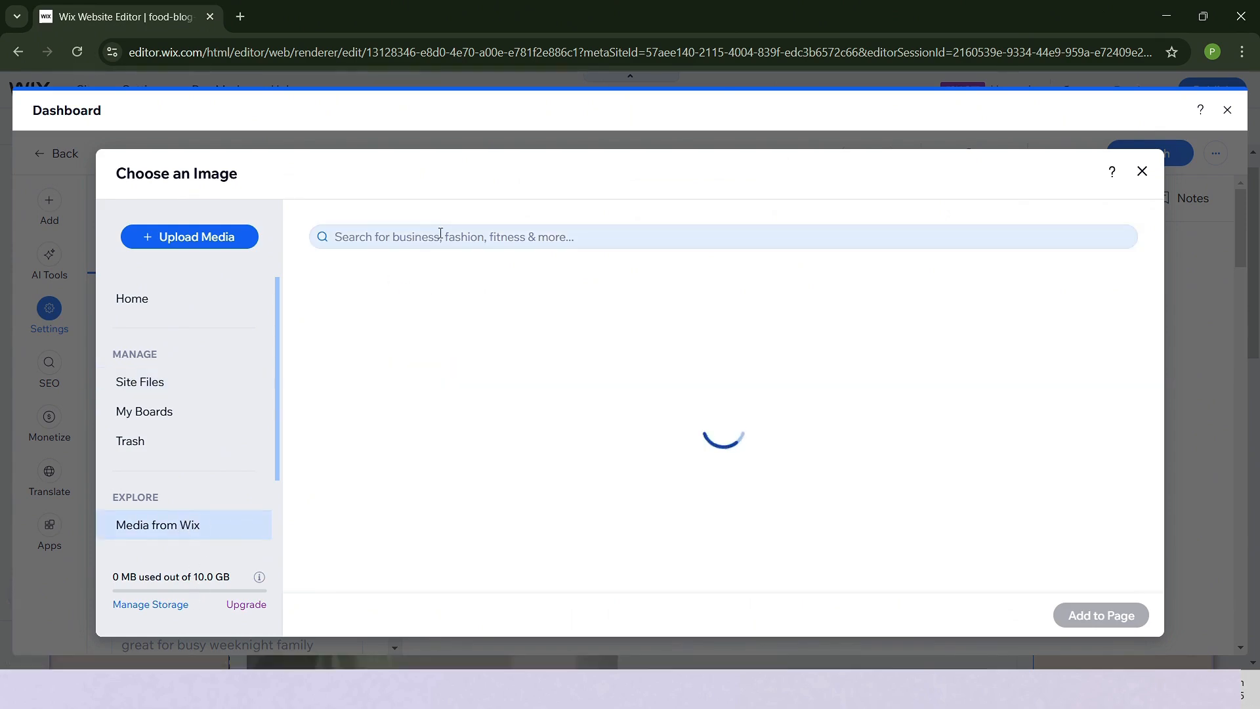
{"action": "left_click", "coordinate": [436, 238]}
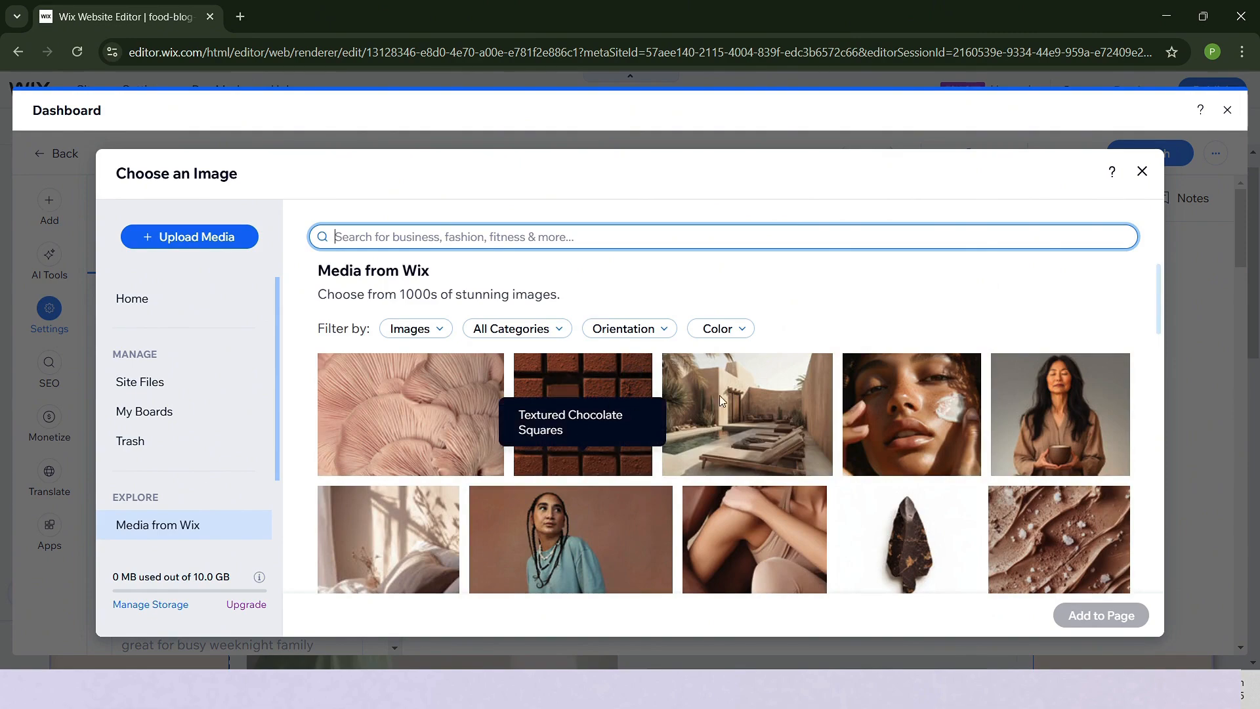
{"action": "left_click", "coordinate": [582, 414]}
{"action": "left_click", "coordinate": [1056, 619]}
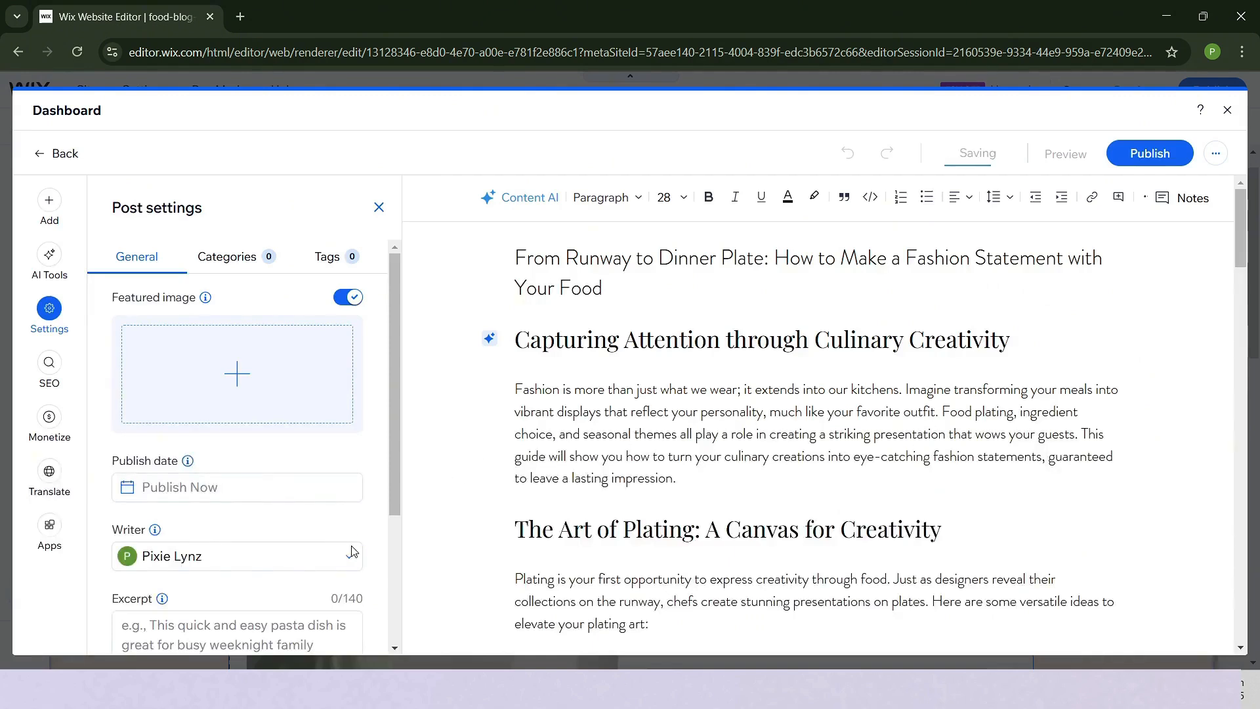
- Review the remaining general post settings, including the publish date calendar, without choosing a date
{"action": "scroll", "coordinate": [380, 446], "scroll_direction": "down", "scroll_amount": 3}
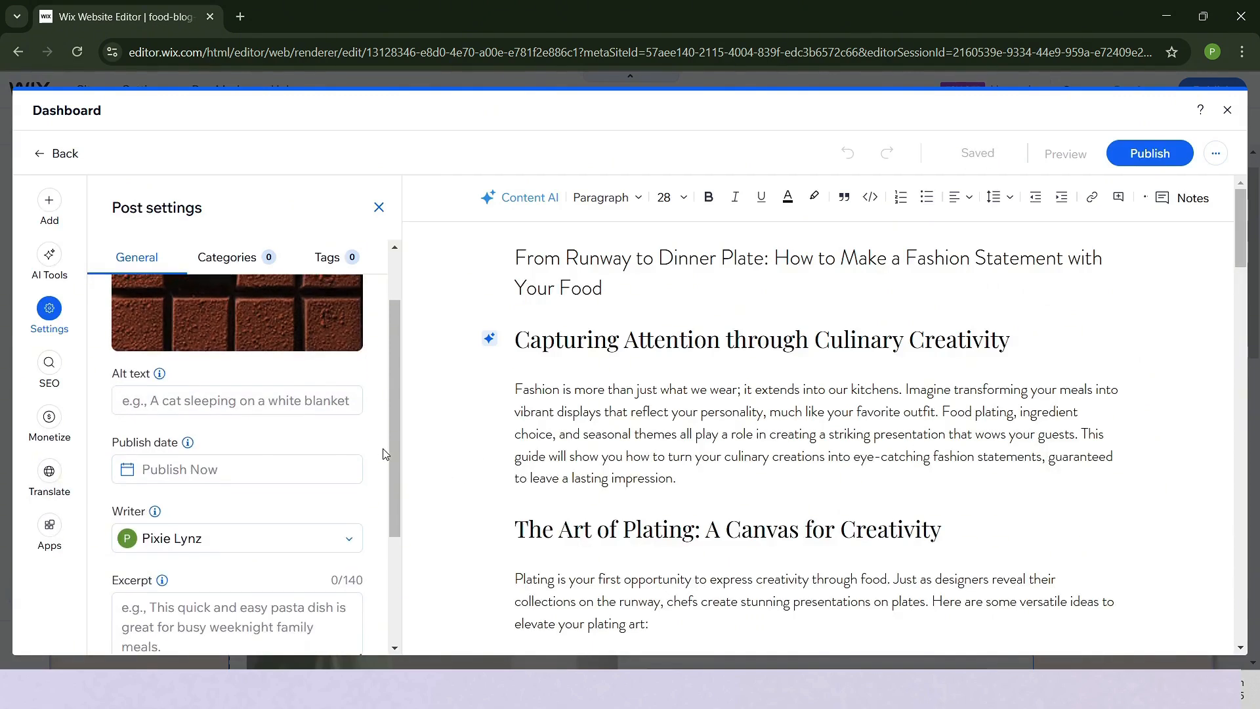
{"action": "scroll", "coordinate": [385, 414], "scroll_direction": "down", "scroll_amount": 1}
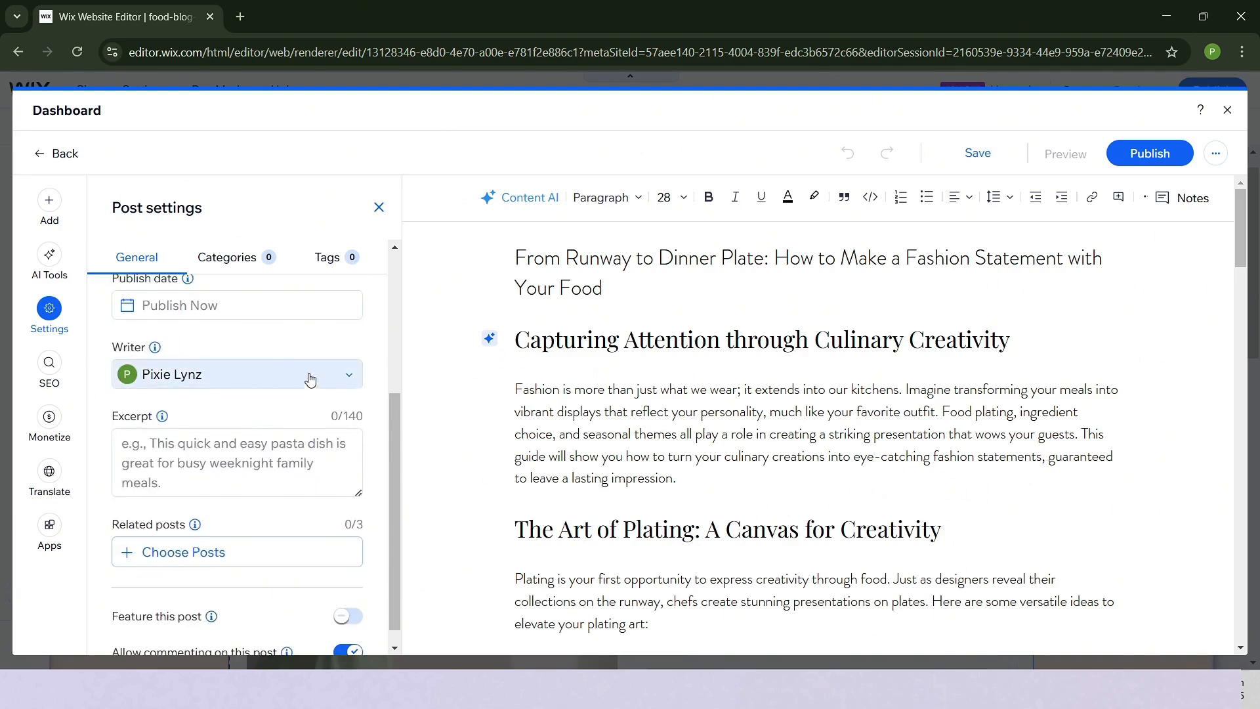
{"action": "left_click", "coordinate": [223, 306]}
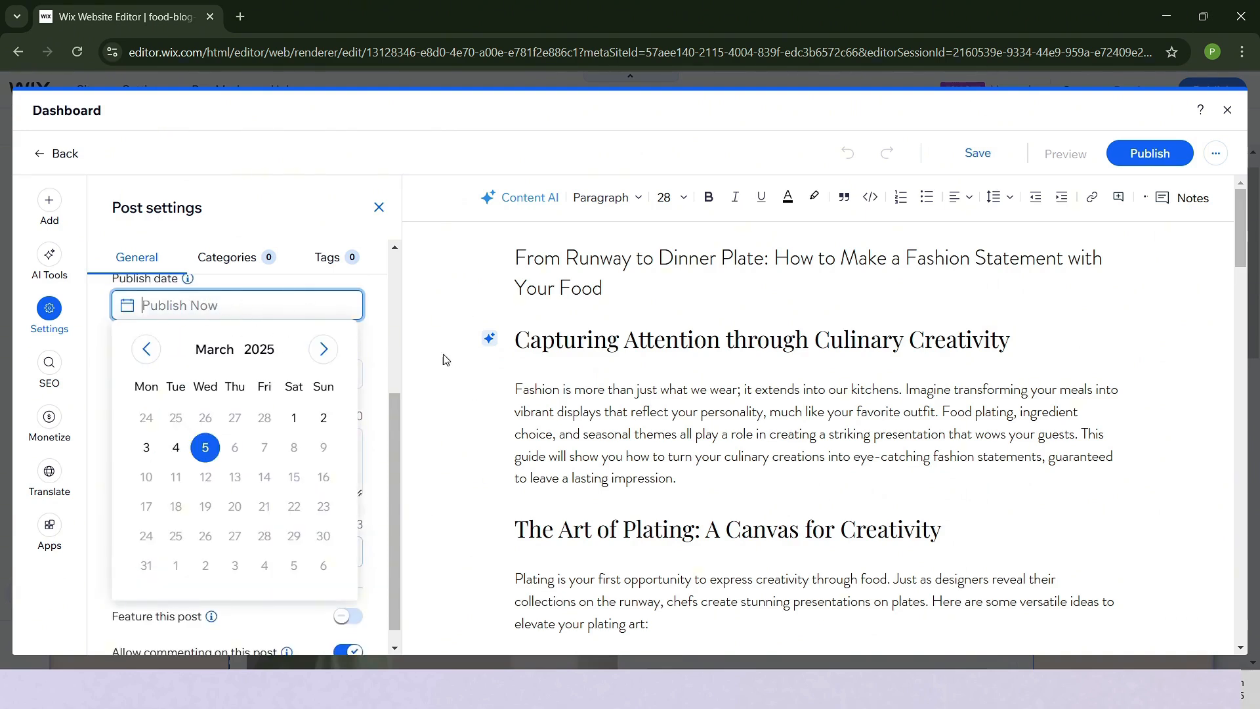
{"action": "left_click", "coordinate": [384, 347]}
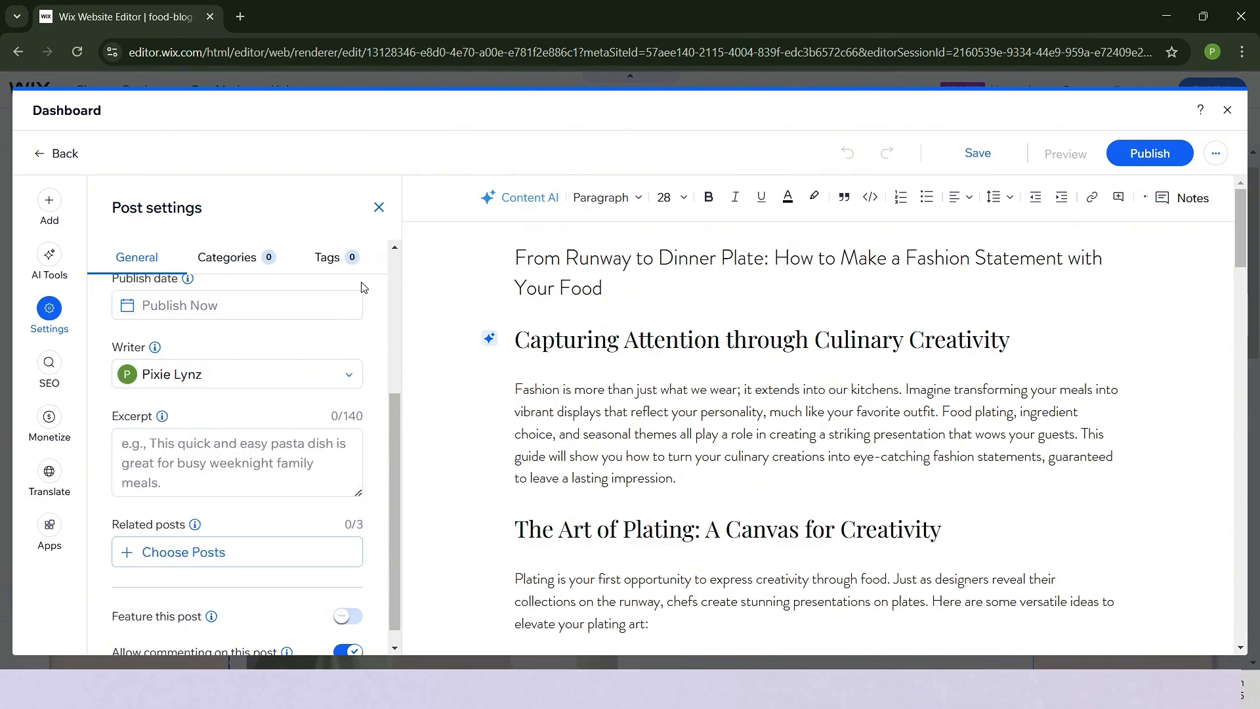
{"action": "scroll", "coordinate": [322, 352], "scroll_direction": "down", "scroll_amount": 1}
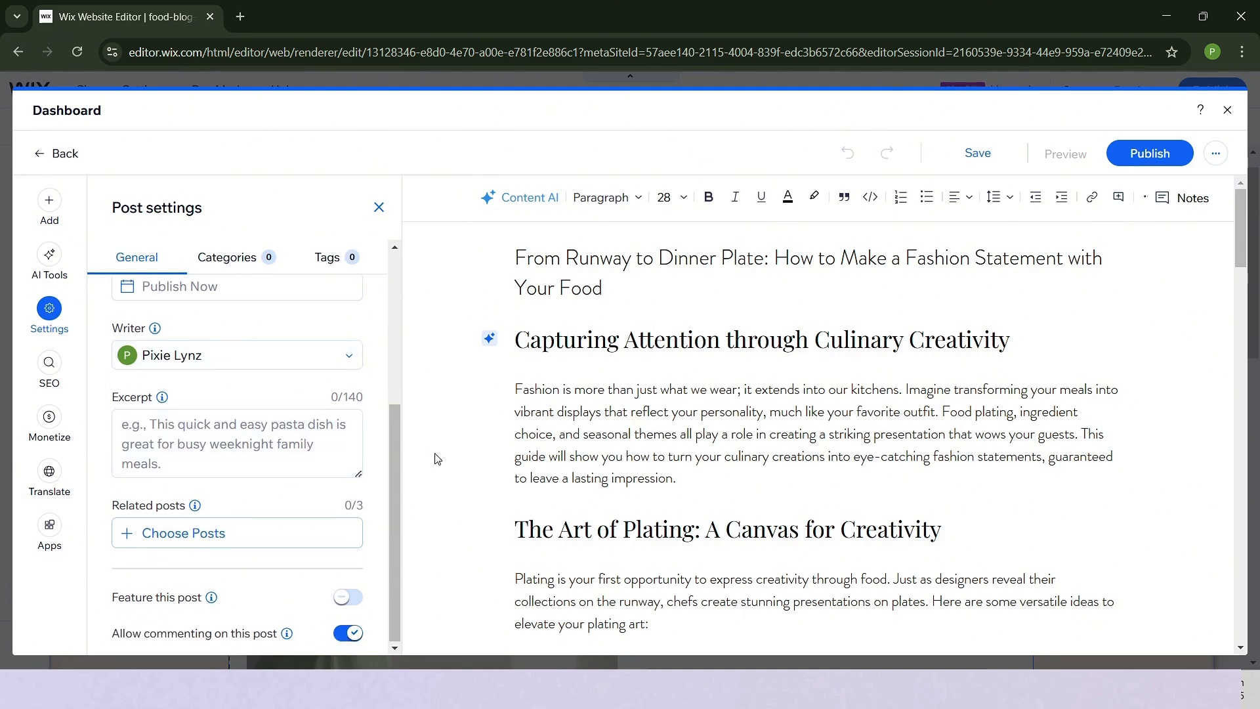
- Review the excerpt setting and the list of posts available as related posts, without choosing any
{"action": "mouse_move", "coordinate": [162, 399]}
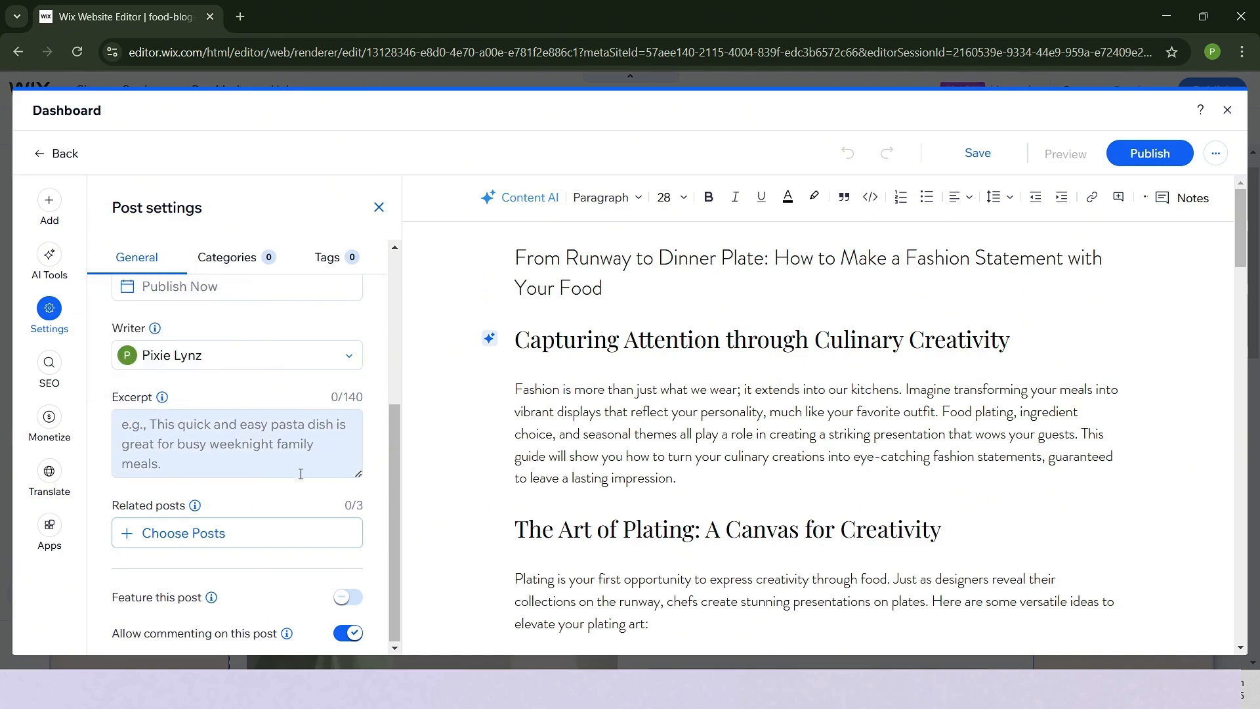
{"action": "left_click", "coordinate": [246, 433]}
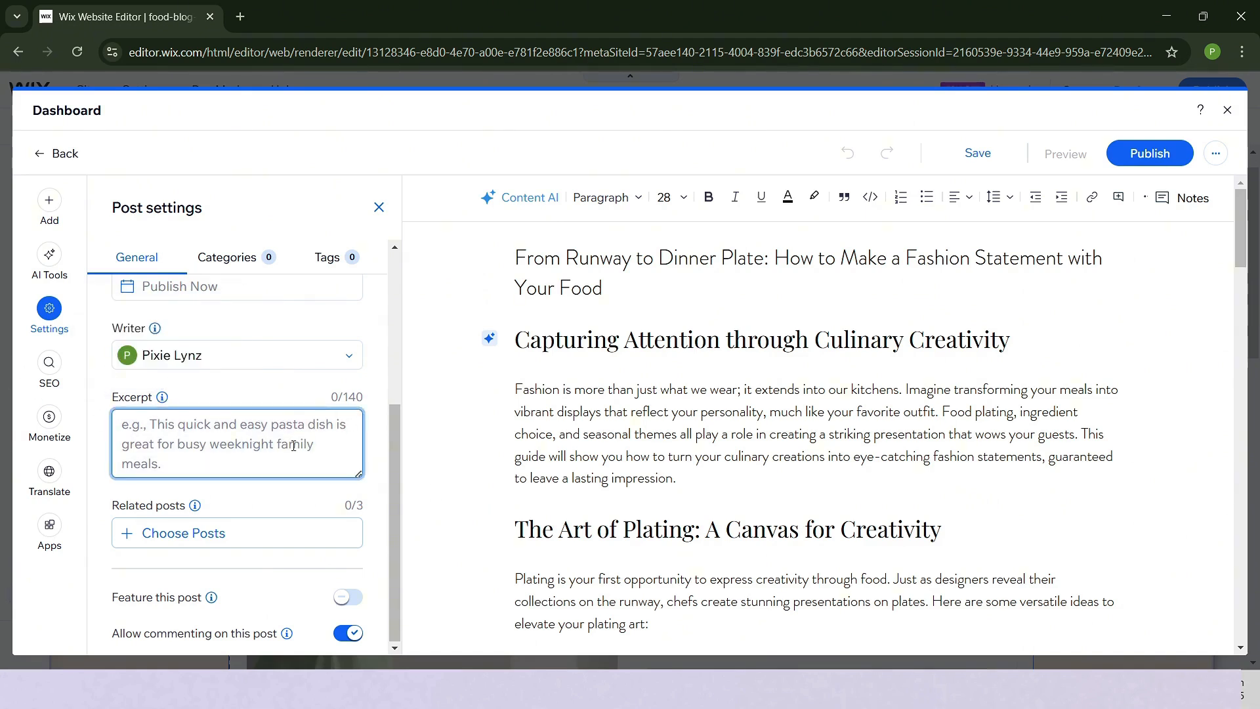
{"action": "left_click", "coordinate": [204, 540]}
{"action": "left_click", "coordinate": [231, 543]}
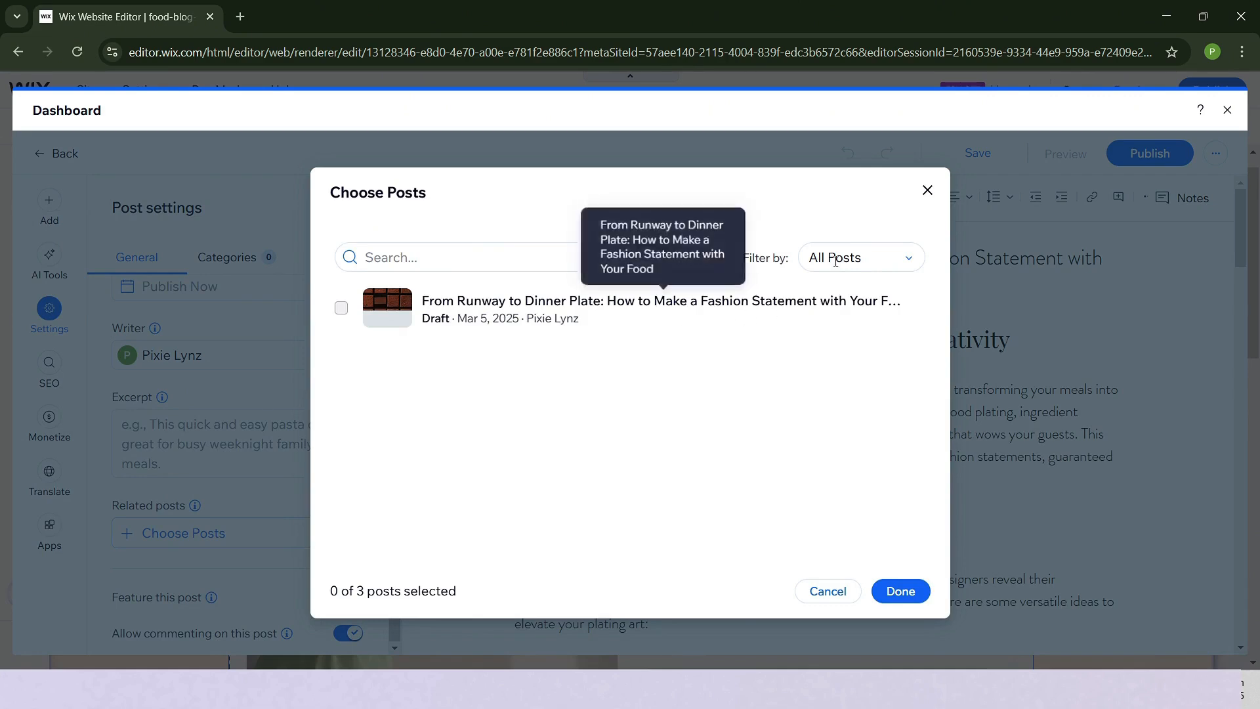
{"action": "left_click", "coordinate": [928, 189]}
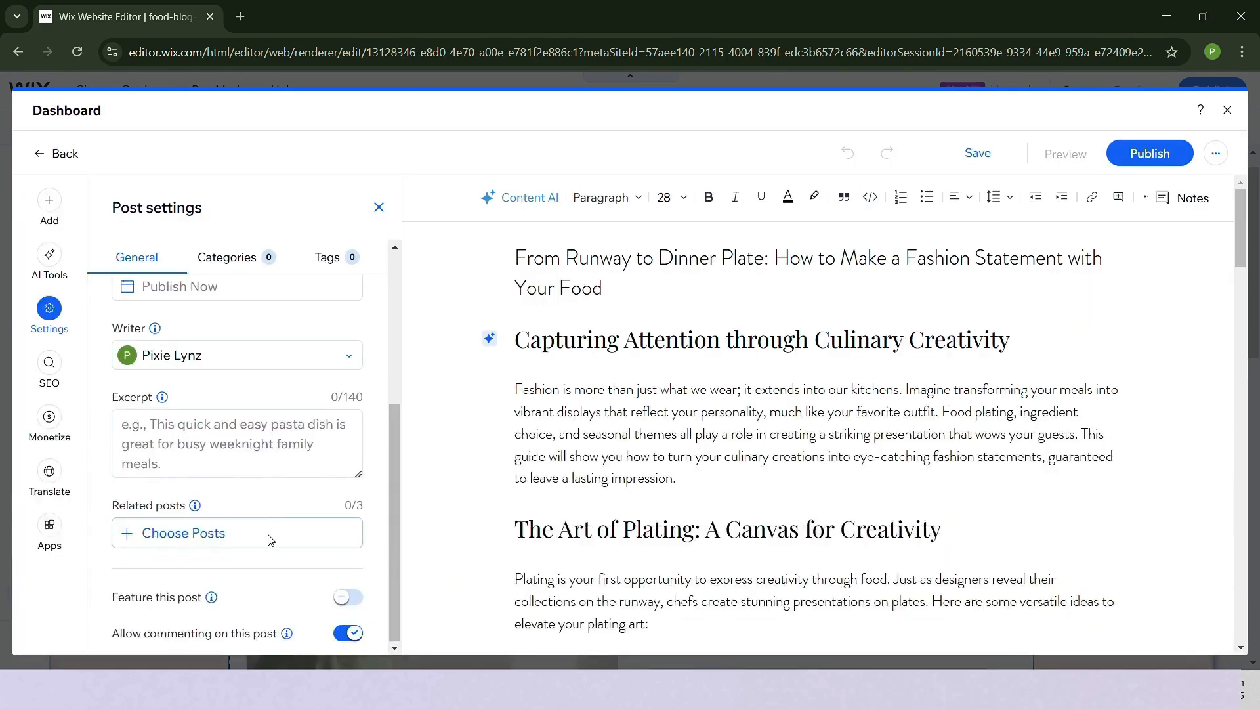
{"action": "left_click", "coordinate": [214, 542]}
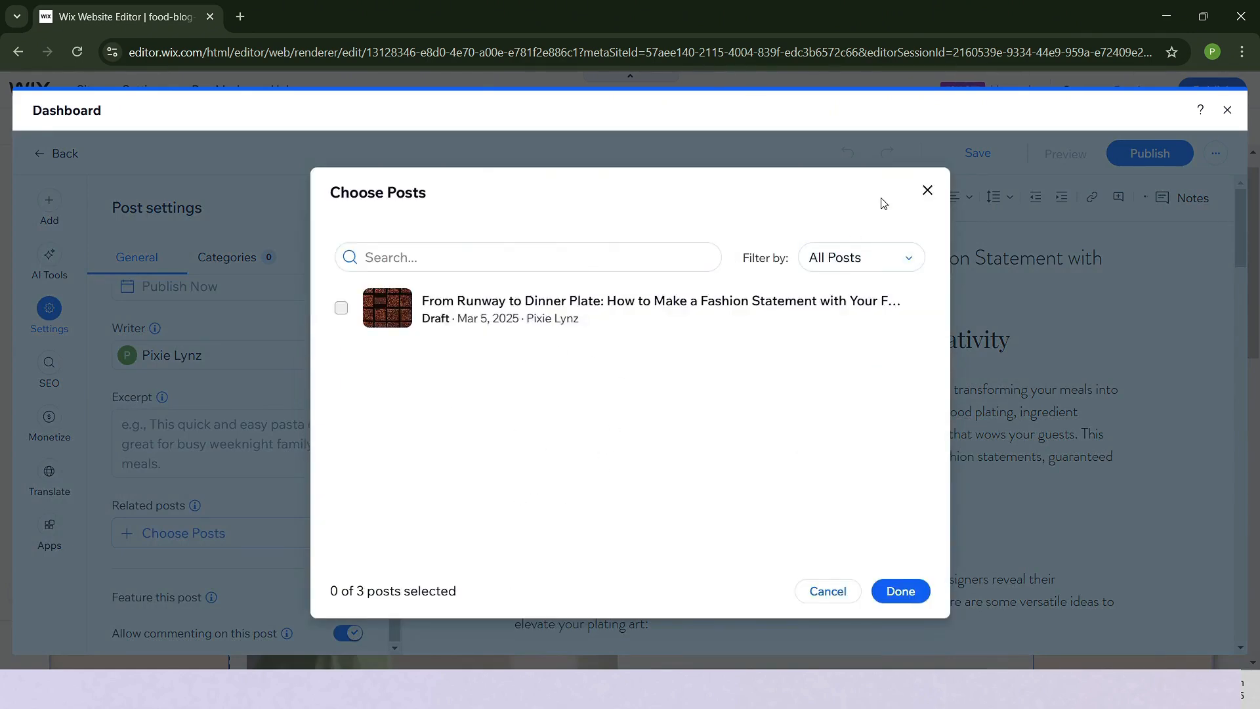
{"action": "left_click", "coordinate": [928, 191]}
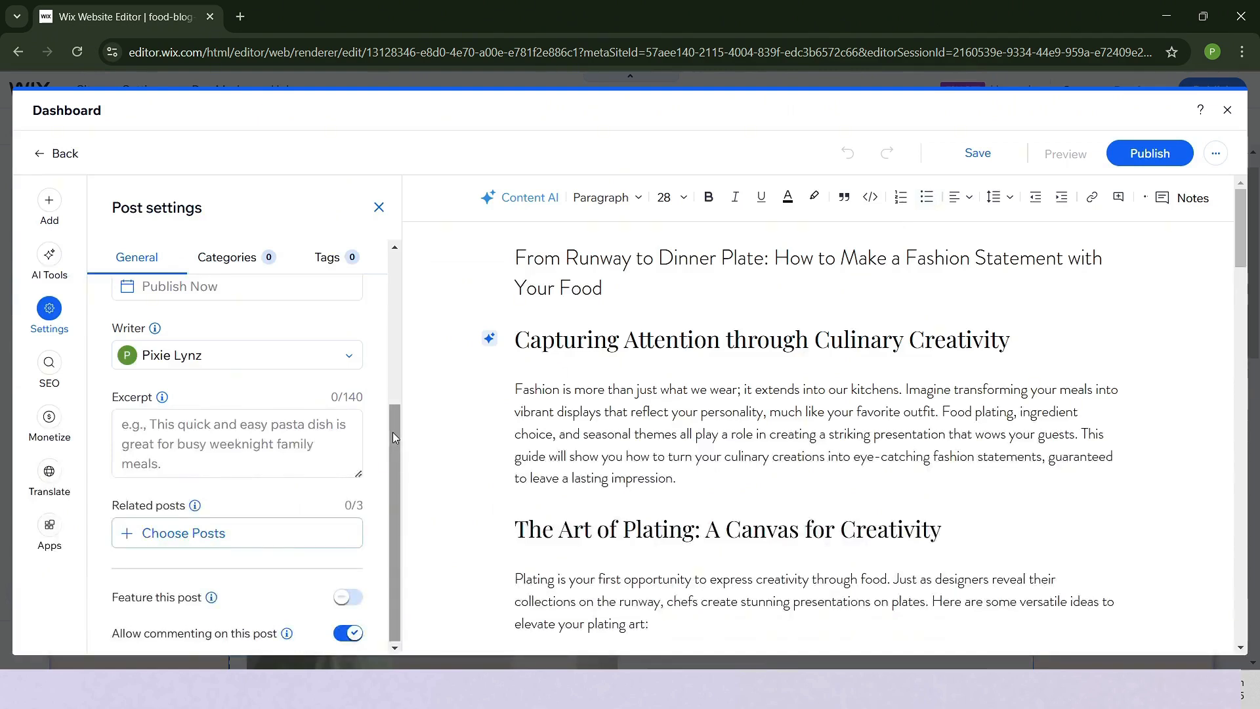
- Mark the post as featured and keep commenting allowed on it
{"action": "left_click", "coordinate": [348, 597]}
{"action": "scroll", "coordinate": [315, 538], "scroll_direction": "down", "scroll_amount": 1}
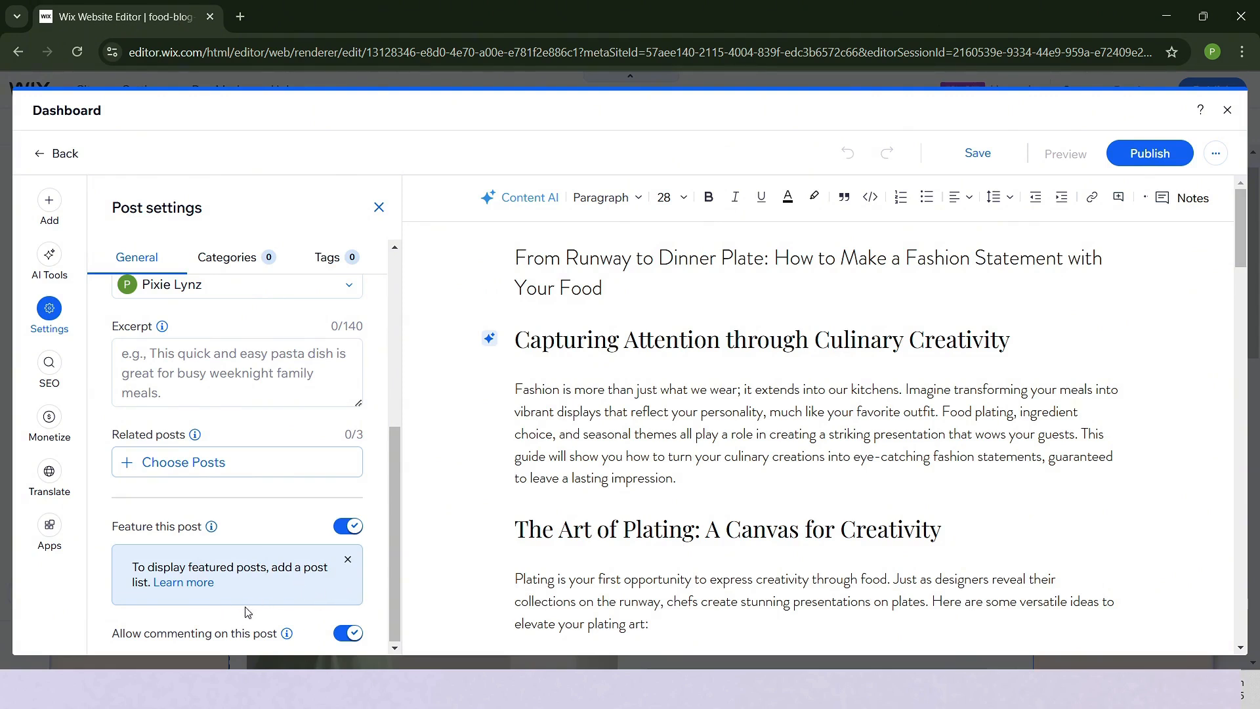
{"action": "left_click", "coordinate": [352, 634]}
{"action": "left_click", "coordinate": [351, 638]}
- Examine the SEO Assistant's optimization tasks for the post
{"action": "left_click", "coordinate": [58, 374]}
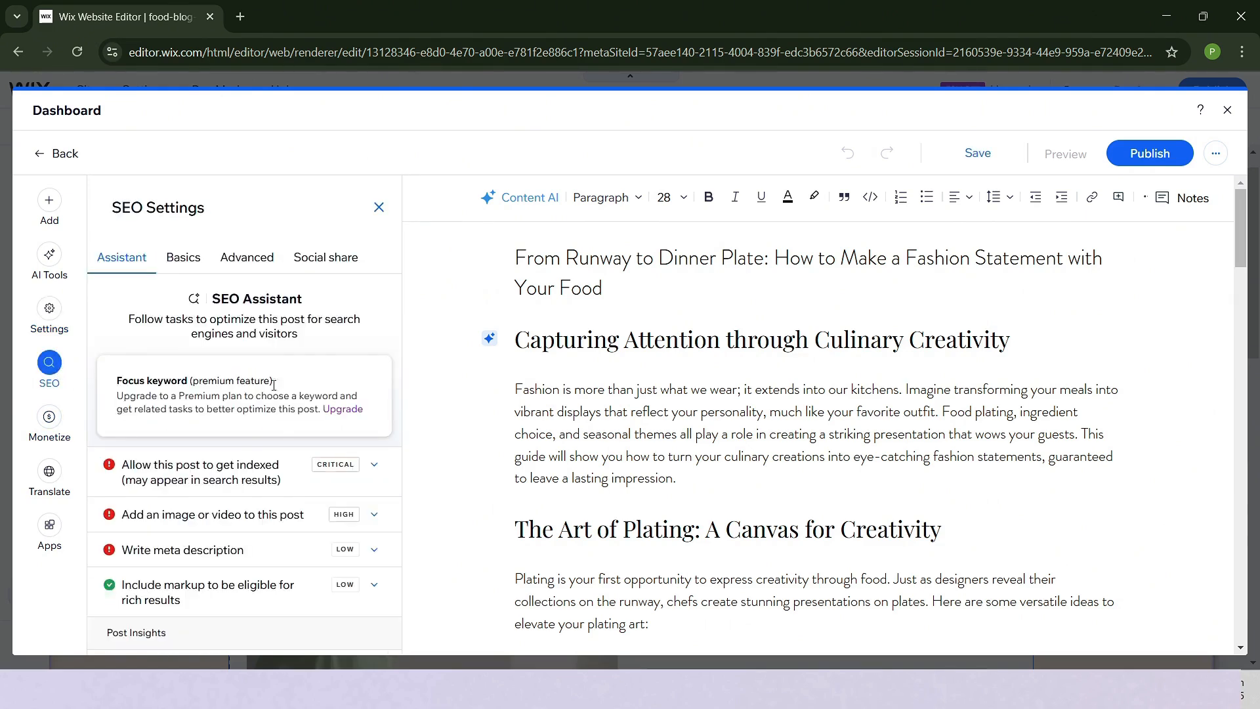
{"action": "scroll", "coordinate": [281, 404], "scroll_direction": "down", "scroll_amount": 1}
{"action": "scroll", "coordinate": [216, 534], "scroll_direction": "up", "scroll_amount": 1}
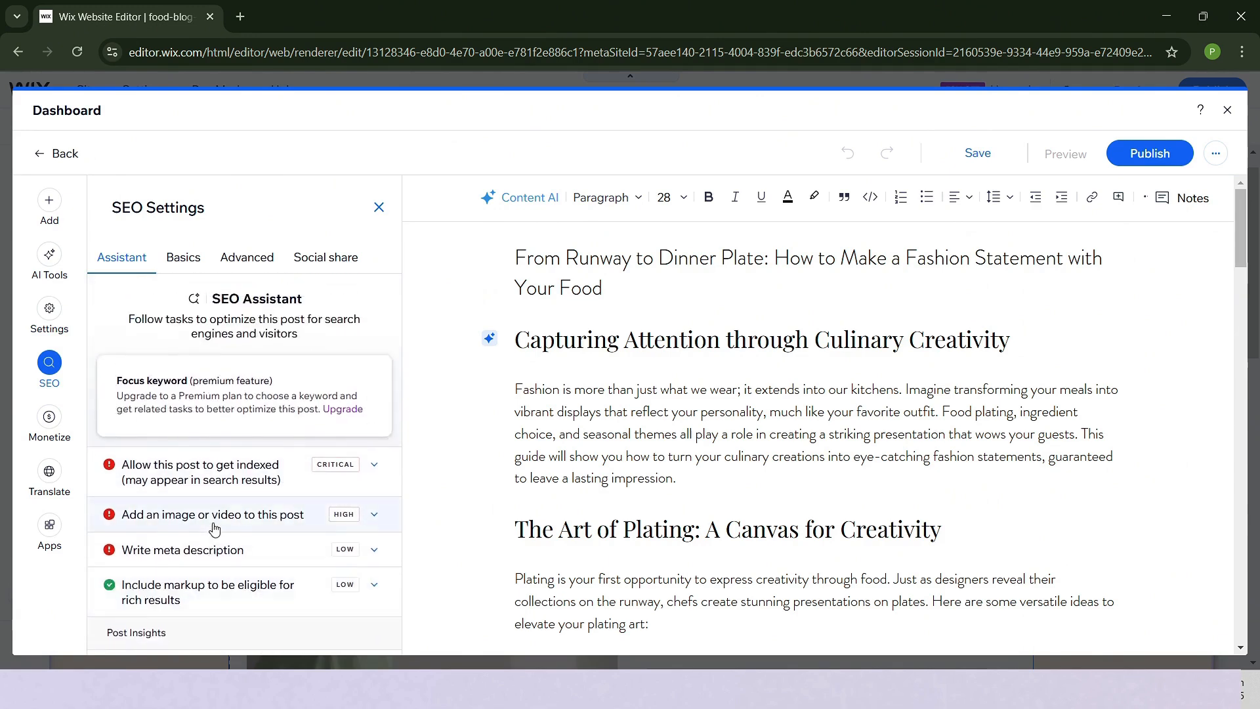
{"action": "scroll", "coordinate": [211, 528], "scroll_direction": "down", "scroll_amount": 1}
{"action": "scroll", "coordinate": [211, 529], "scroll_direction": "up", "scroll_amount": 1}
- Look at the post's Monetize, Translate and Apps options in turn
{"action": "left_click", "coordinate": [51, 420]}
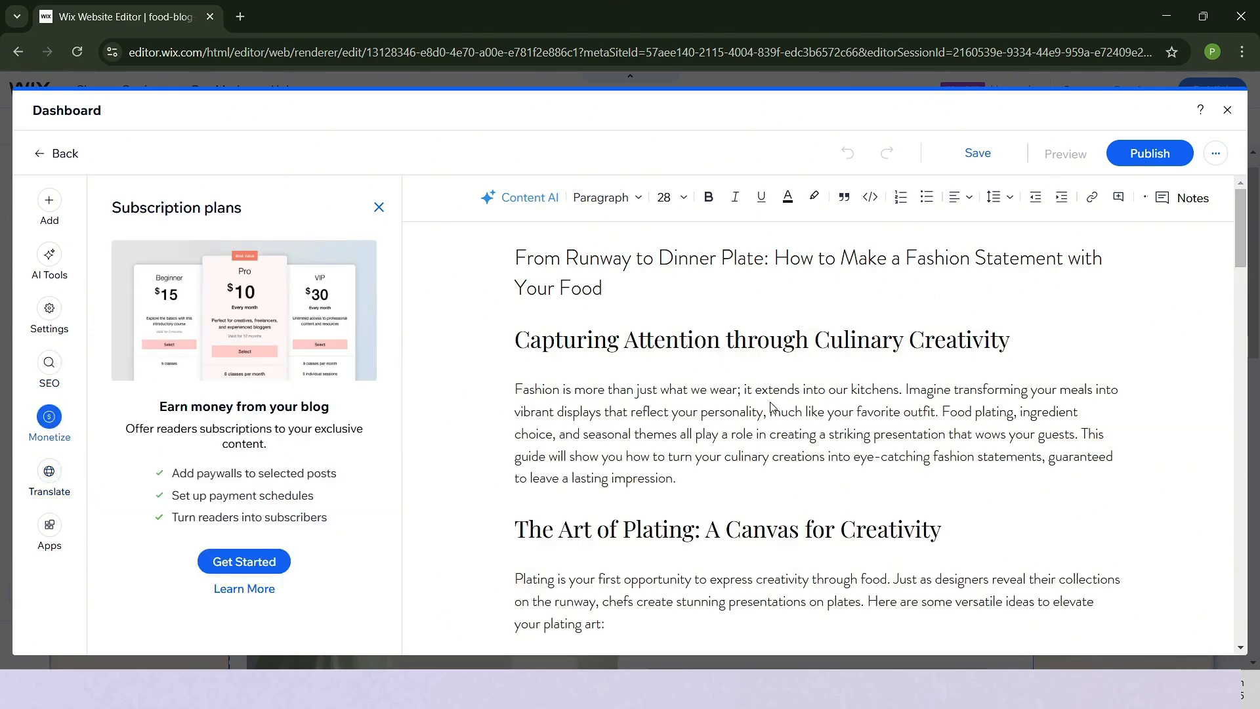
{"action": "left_click", "coordinate": [62, 490]}
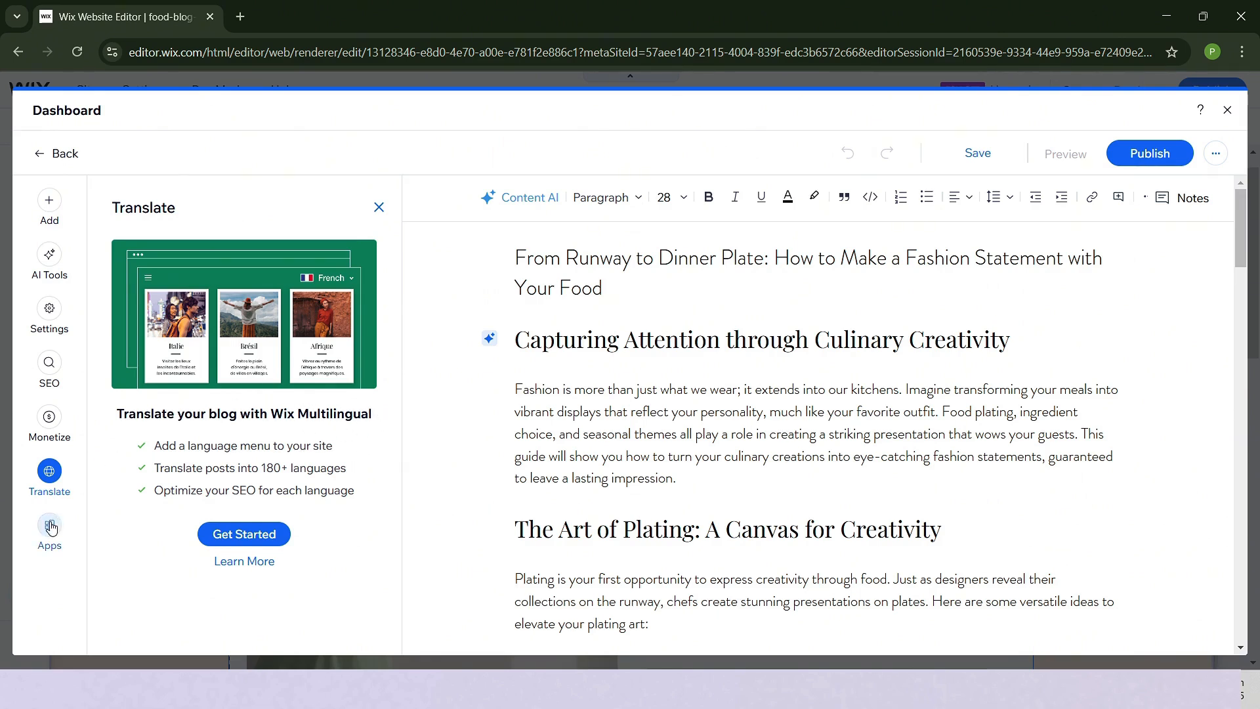
{"action": "left_click", "coordinate": [51, 544]}
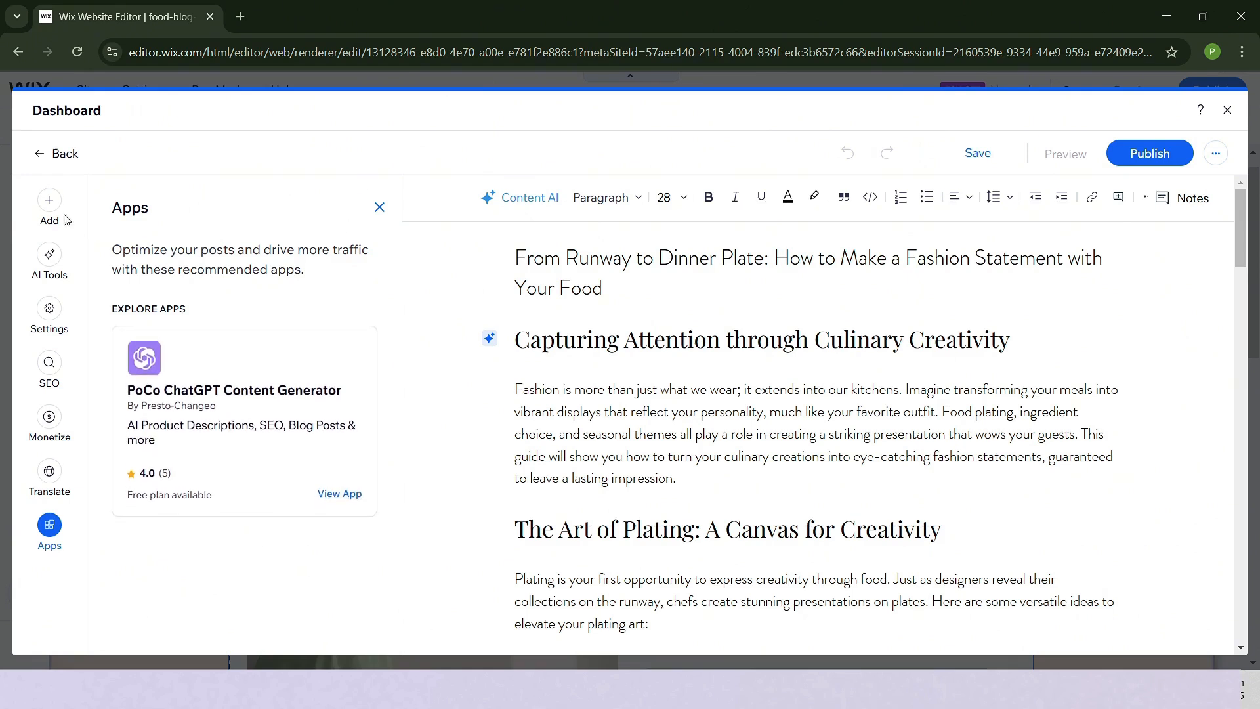
- Examine the media, elements and web content that can be added to the post, and skim the post's text
{"action": "left_click", "coordinate": [50, 201]}
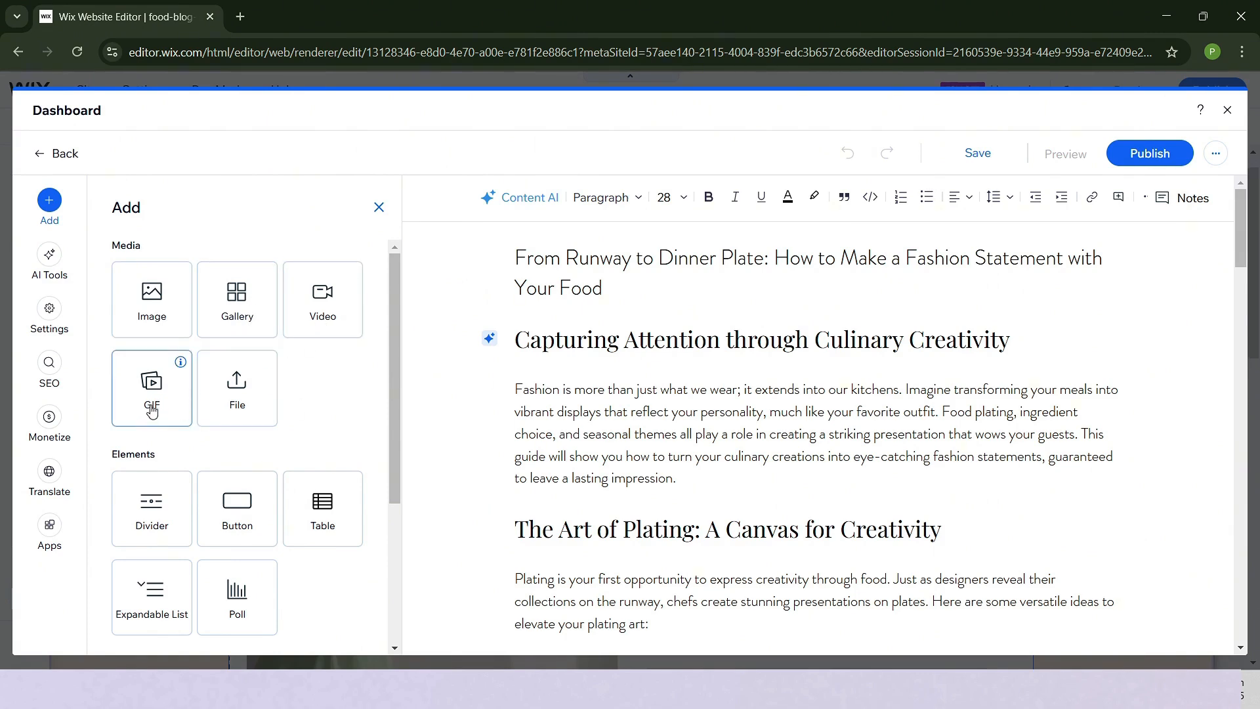
{"action": "scroll", "coordinate": [238, 401], "scroll_direction": "down", "scroll_amount": 3}
{"action": "scroll", "coordinate": [238, 406], "scroll_direction": "down", "scroll_amount": 1}
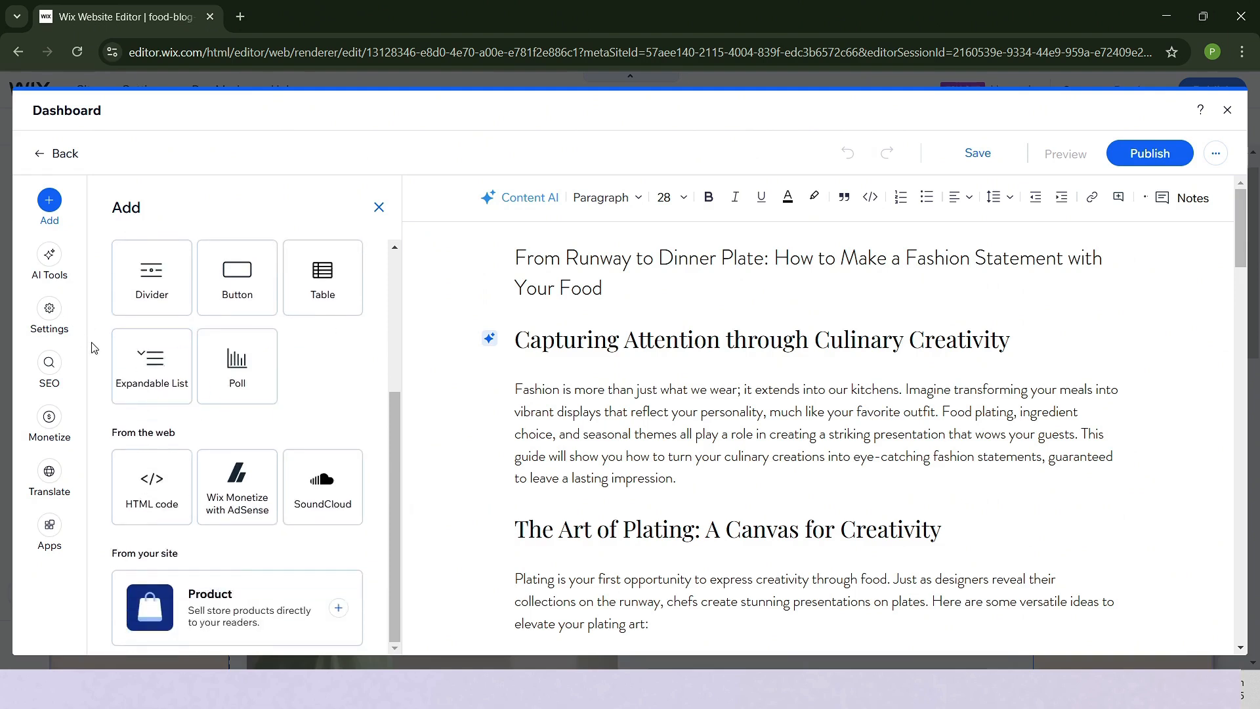
{"action": "scroll", "coordinate": [157, 368], "scroll_direction": "up", "scroll_amount": 1}
{"action": "scroll", "coordinate": [155, 422], "scroll_direction": "down", "scroll_amount": 1}
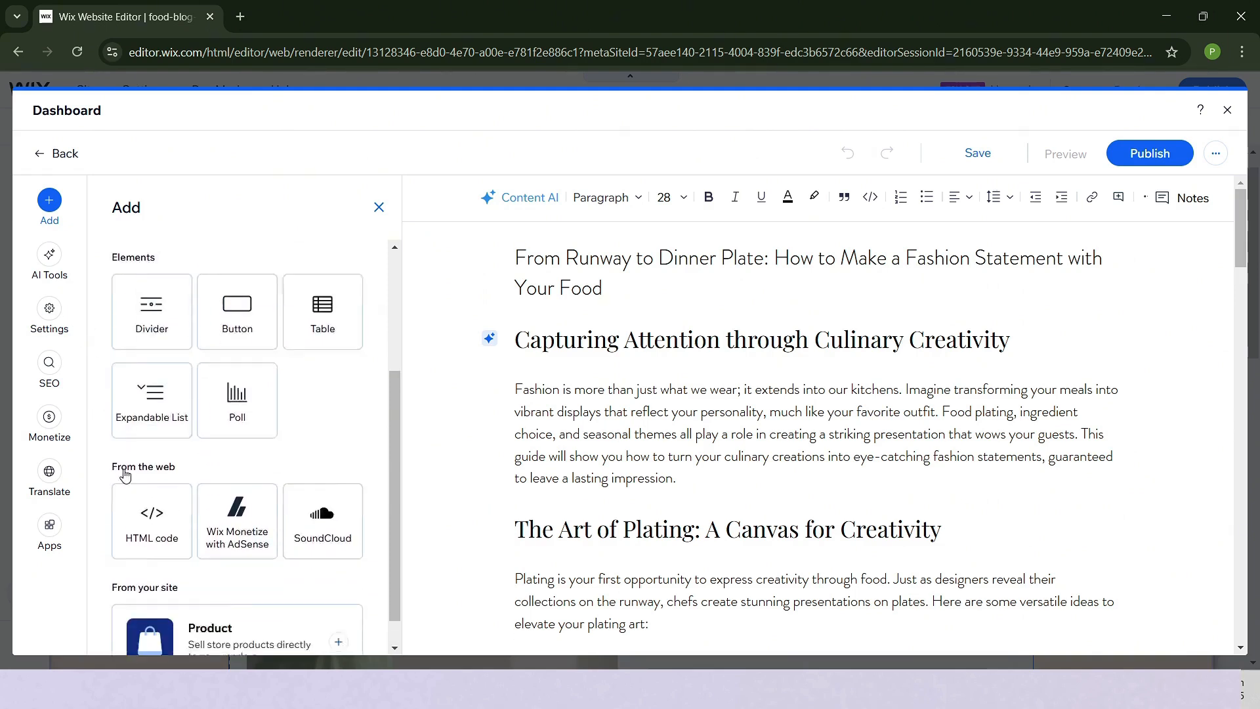
{"action": "scroll", "coordinate": [155, 479], "scroll_direction": "up", "scroll_amount": 3}
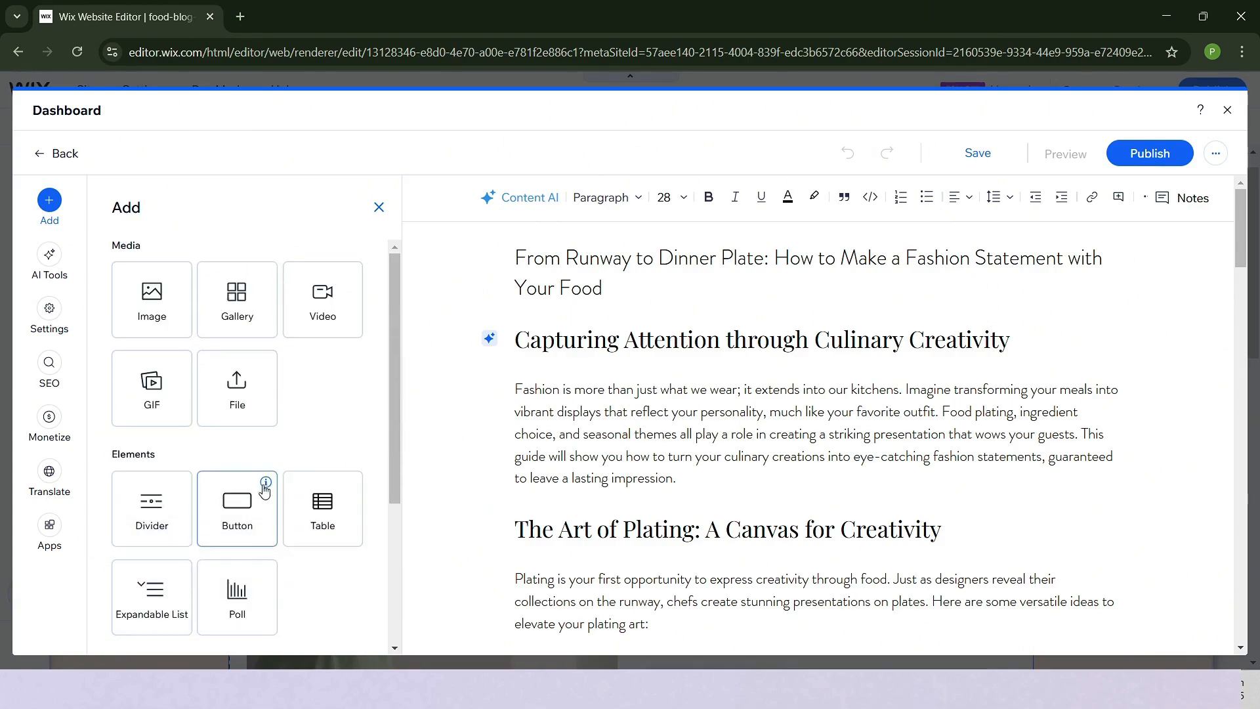
{"action": "scroll", "coordinate": [973, 430], "scroll_direction": "down", "scroll_amount": 20}
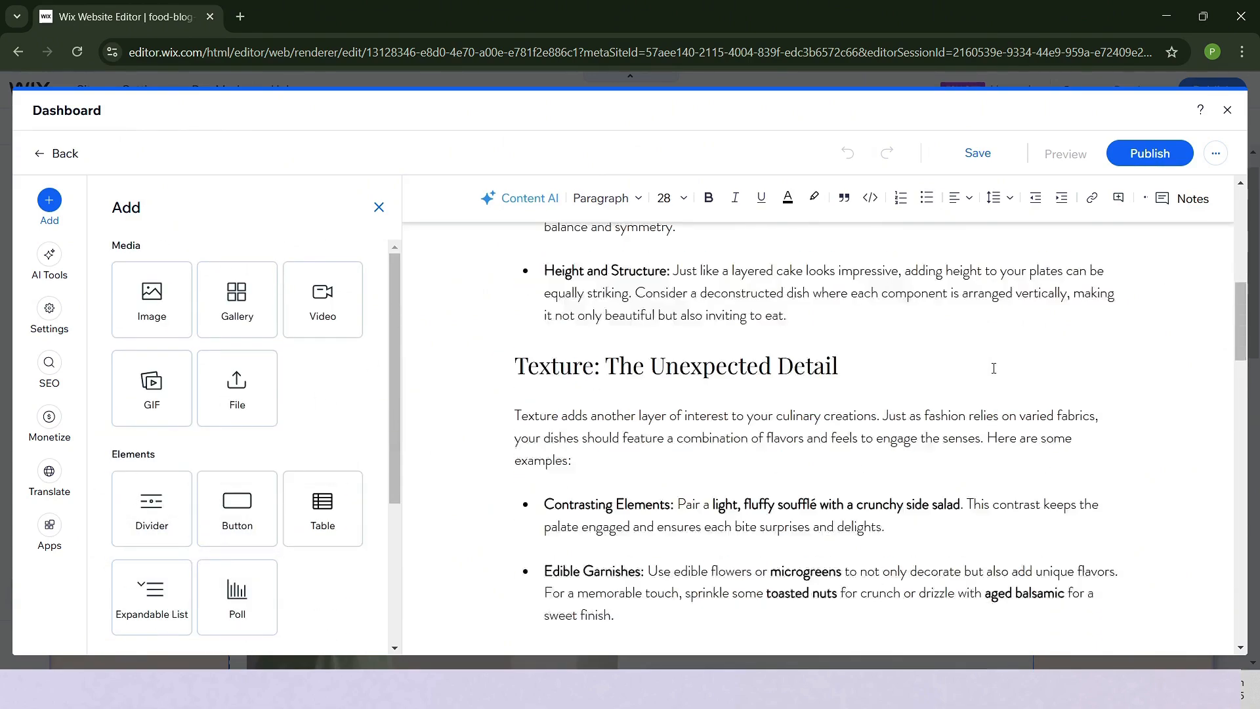
- Publish the post and return to the site editor to check how it is listed on the Blog page
{"action": "left_click", "coordinate": [1142, 156]}
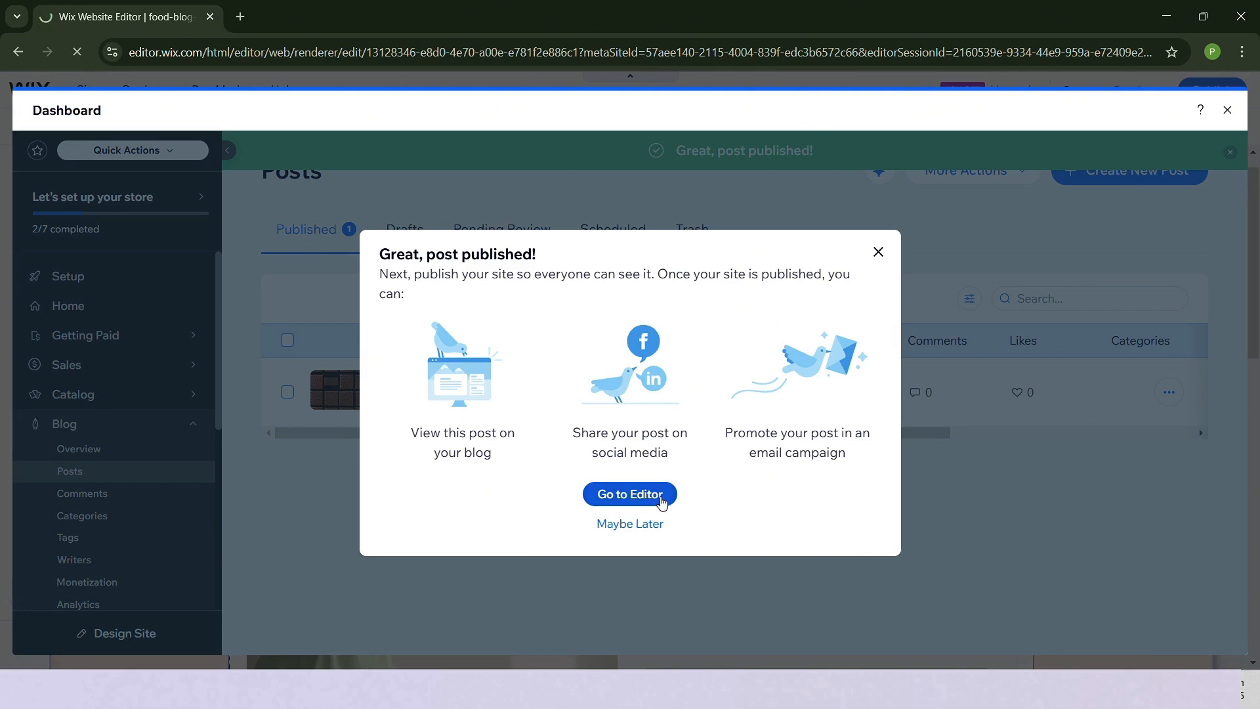
{"action": "left_click", "coordinate": [661, 497]}
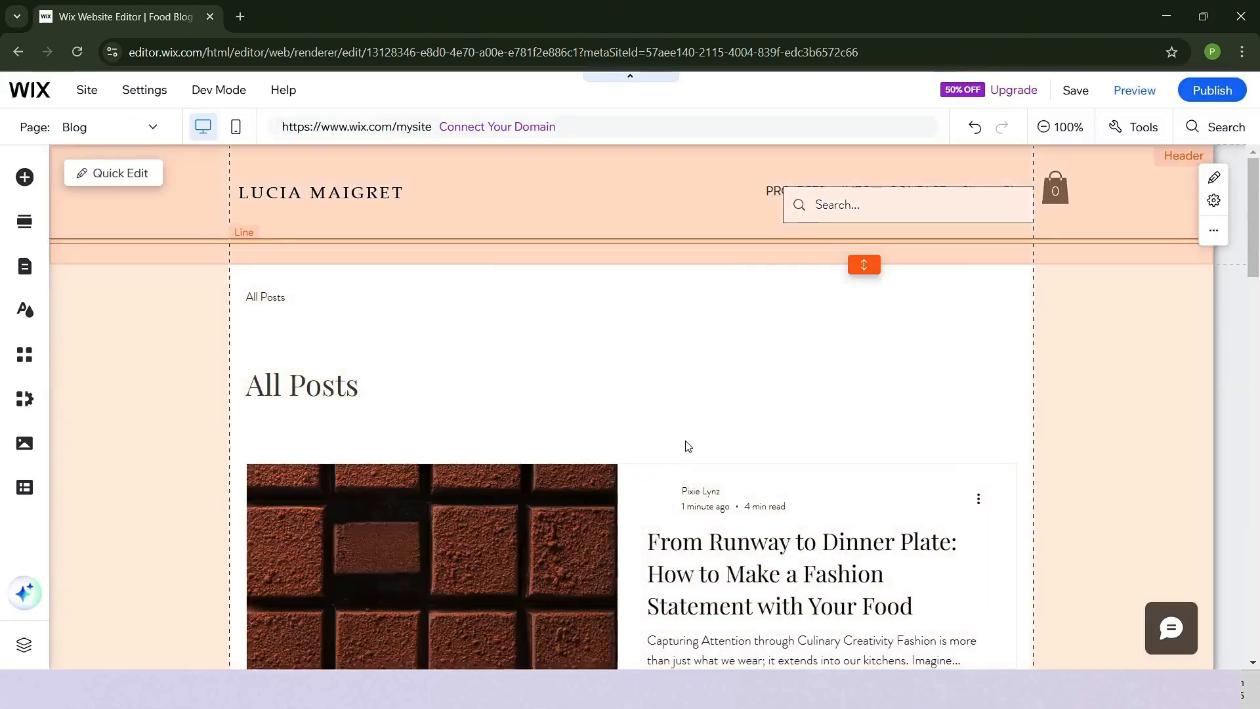
{"action": "scroll", "coordinate": [687, 446], "scroll_direction": "down", "scroll_amount": 4}
{"action": "scroll", "coordinate": [688, 440], "scroll_direction": "up", "scroll_amount": 4}
{"action": "scroll", "coordinate": [687, 439], "scroll_direction": "down", "scroll_amount": 4}
{"action": "scroll", "coordinate": [682, 473], "scroll_direction": "up", "scroll_amount": 4}
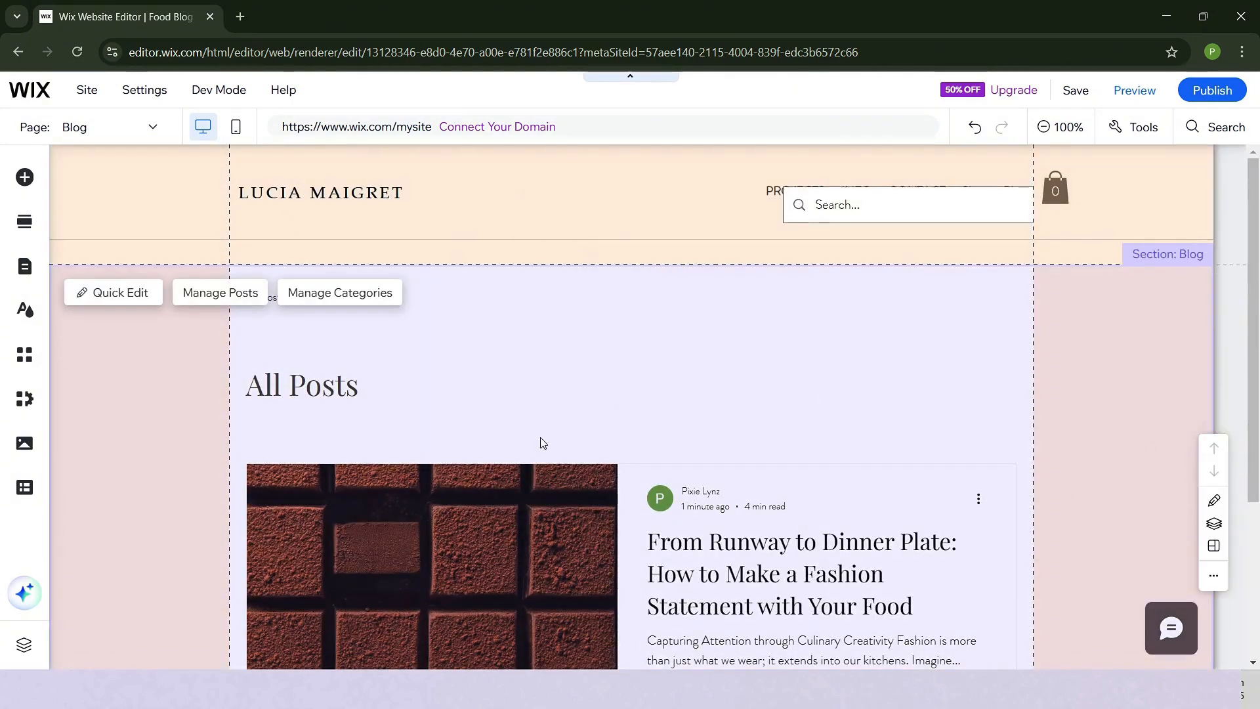
{"action": "scroll", "coordinate": [853, 567], "scroll_direction": "down", "scroll_amount": 3}
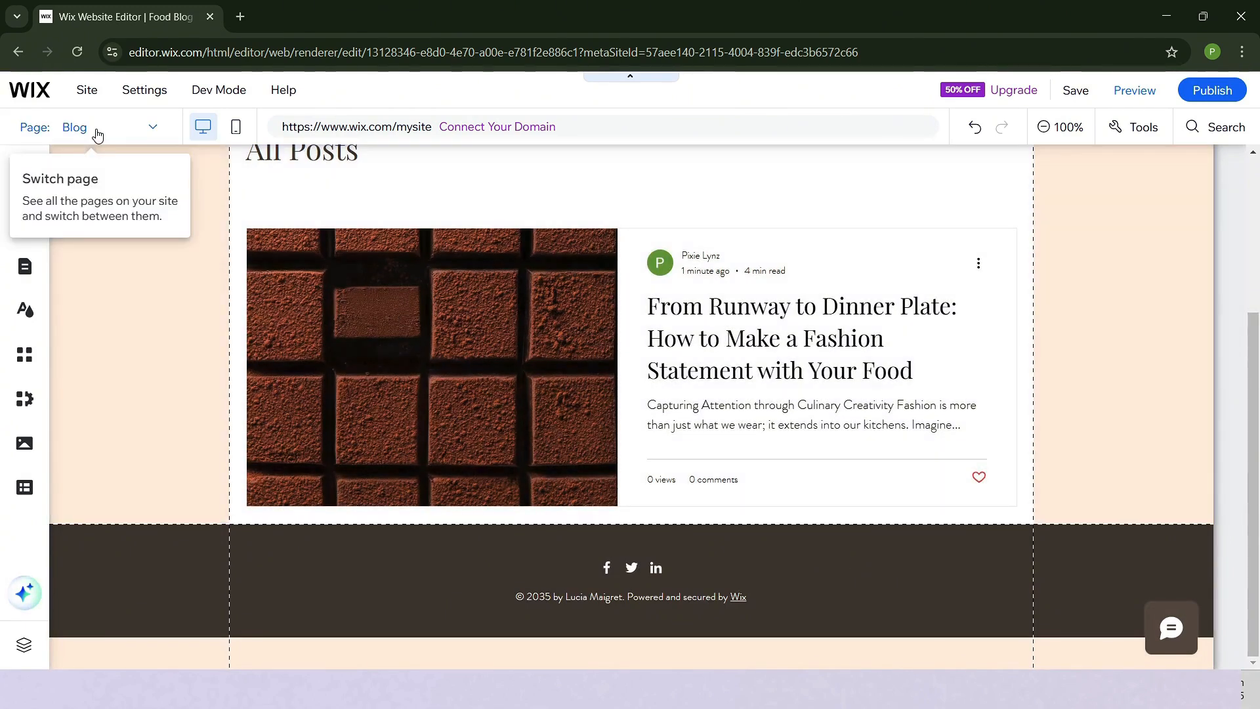
- Switch to the Post page under Blog Pages and read through the published article
{"action": "left_click", "coordinate": [93, 130]}
{"action": "scroll", "coordinate": [52, 473], "scroll_direction": "down", "scroll_amount": 3}
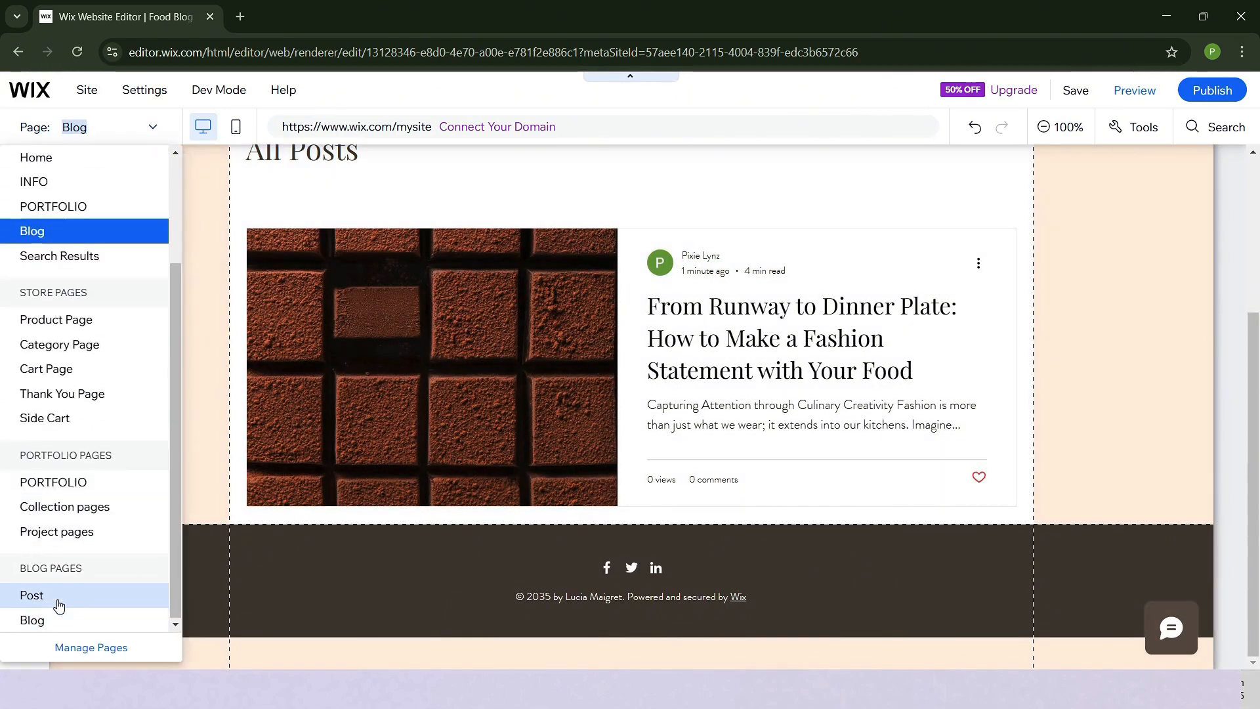
{"action": "left_click", "coordinate": [92, 593]}
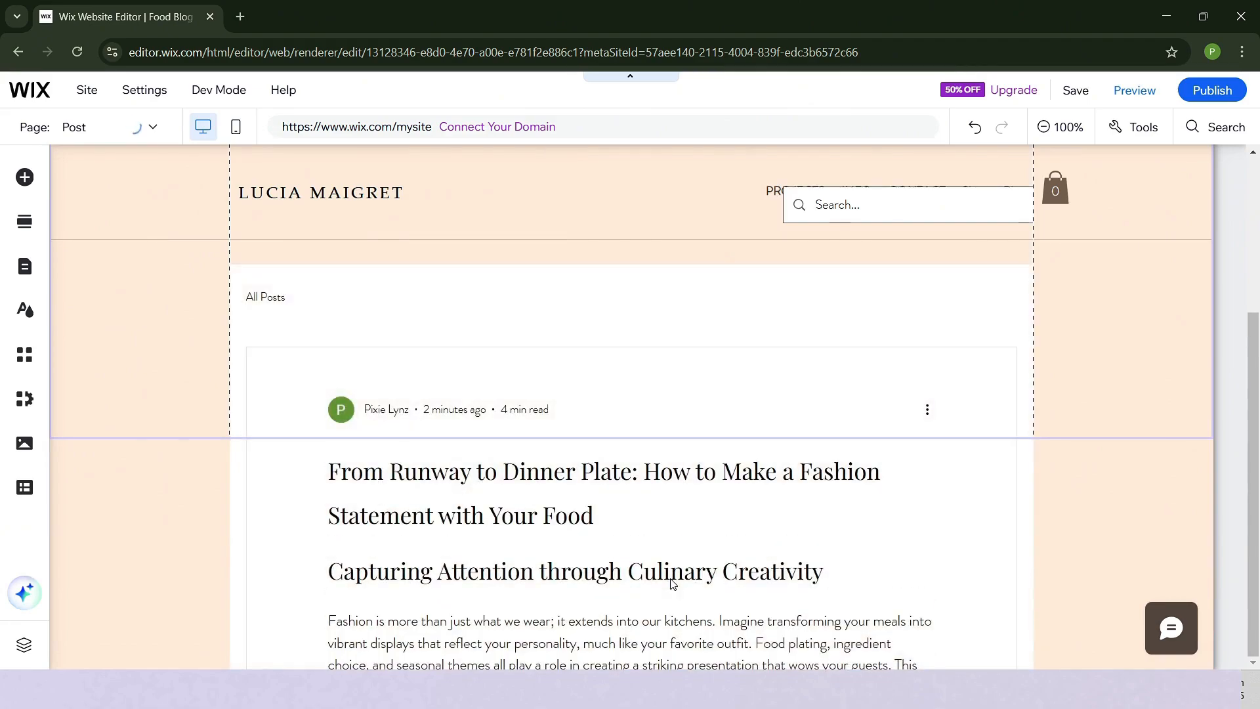
{"action": "scroll", "coordinate": [672, 584], "scroll_direction": "down", "scroll_amount": 20}
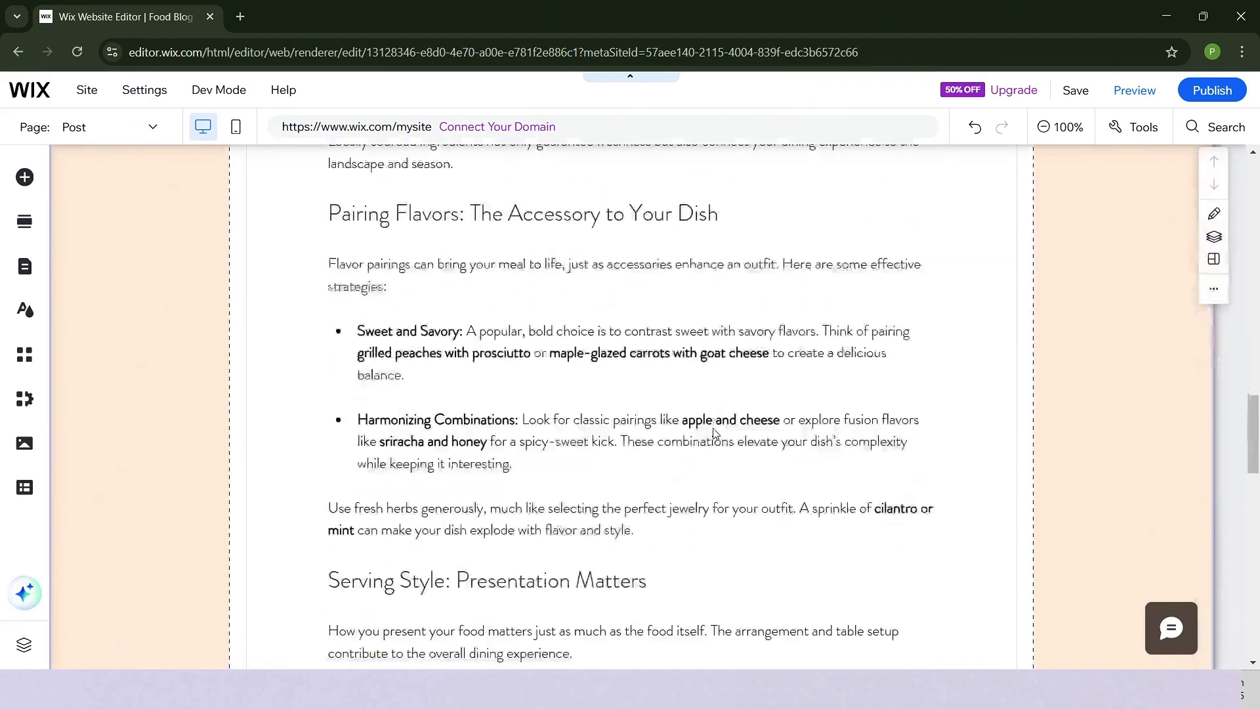
{"action": "scroll", "coordinate": [711, 435], "scroll_direction": "down", "scroll_amount": 10}
{"action": "scroll", "coordinate": [684, 427], "scroll_direction": "up", "scroll_amount": 20}
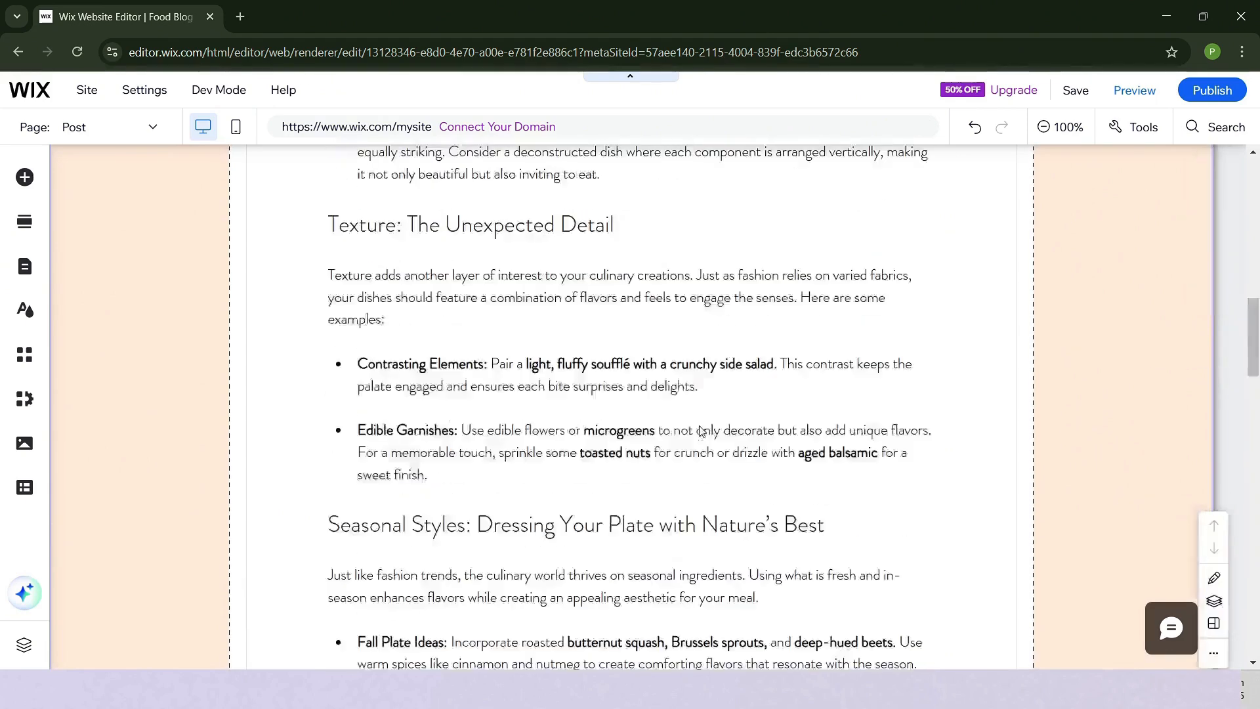
- Switch back to the Blog page, select its blog section and open post management
{"action": "left_click", "coordinate": [108, 126]}
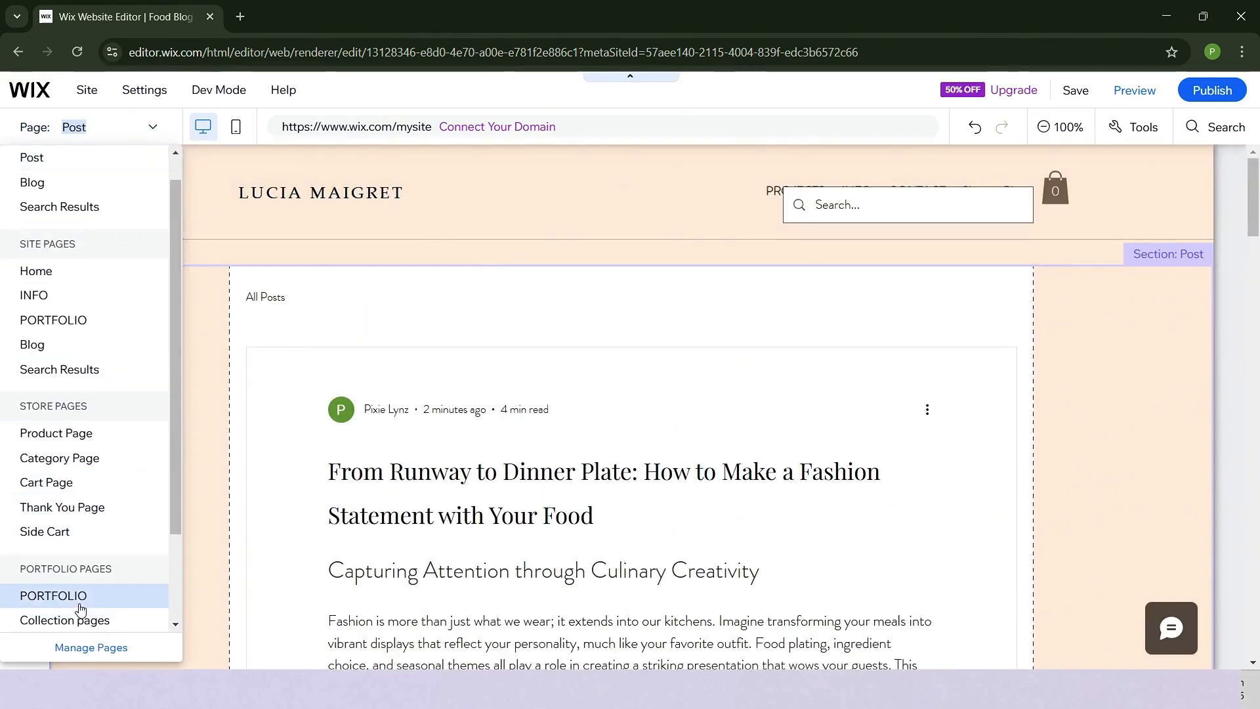
{"action": "scroll", "coordinate": [80, 609], "scroll_direction": "down", "scroll_amount": 5}
{"action": "left_click", "coordinate": [70, 621]}
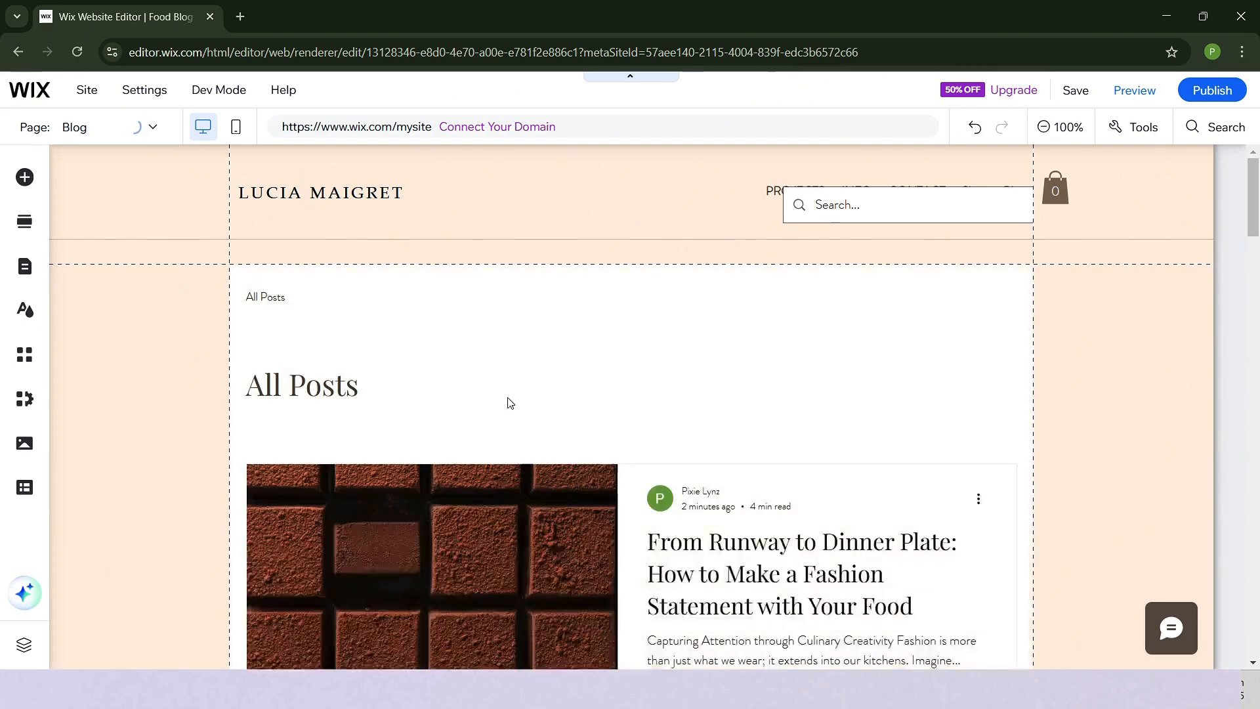
{"action": "left_click", "coordinate": [506, 355]}
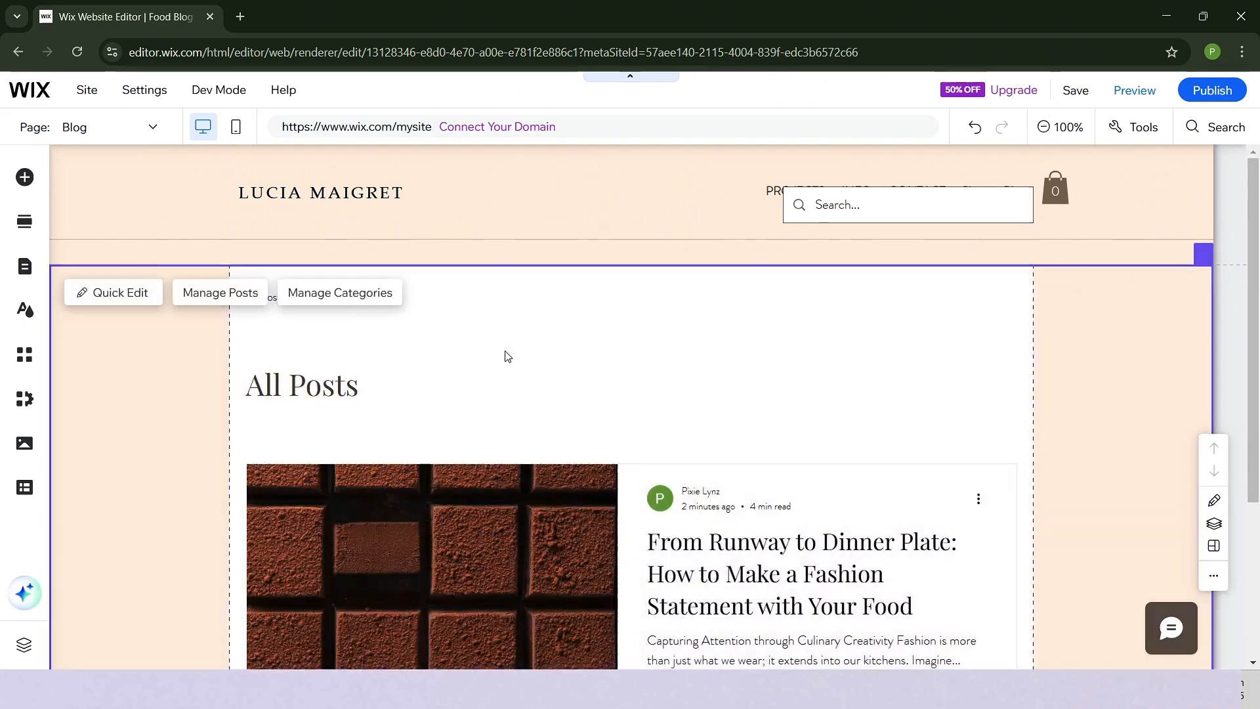
{"action": "left_click", "coordinate": [260, 294]}
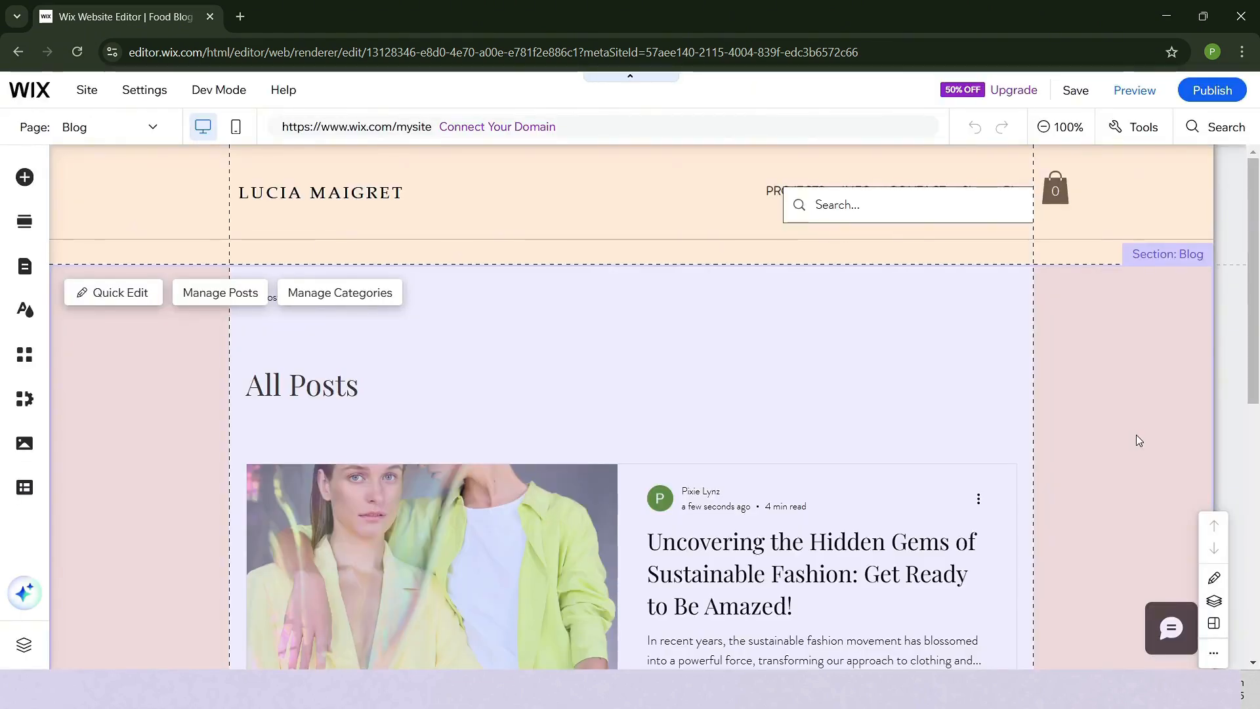
- Check both published posts in the All Posts list on the Blog page
{"action": "scroll", "coordinate": [1135, 440], "scroll_direction": "down", "scroll_amount": 6}
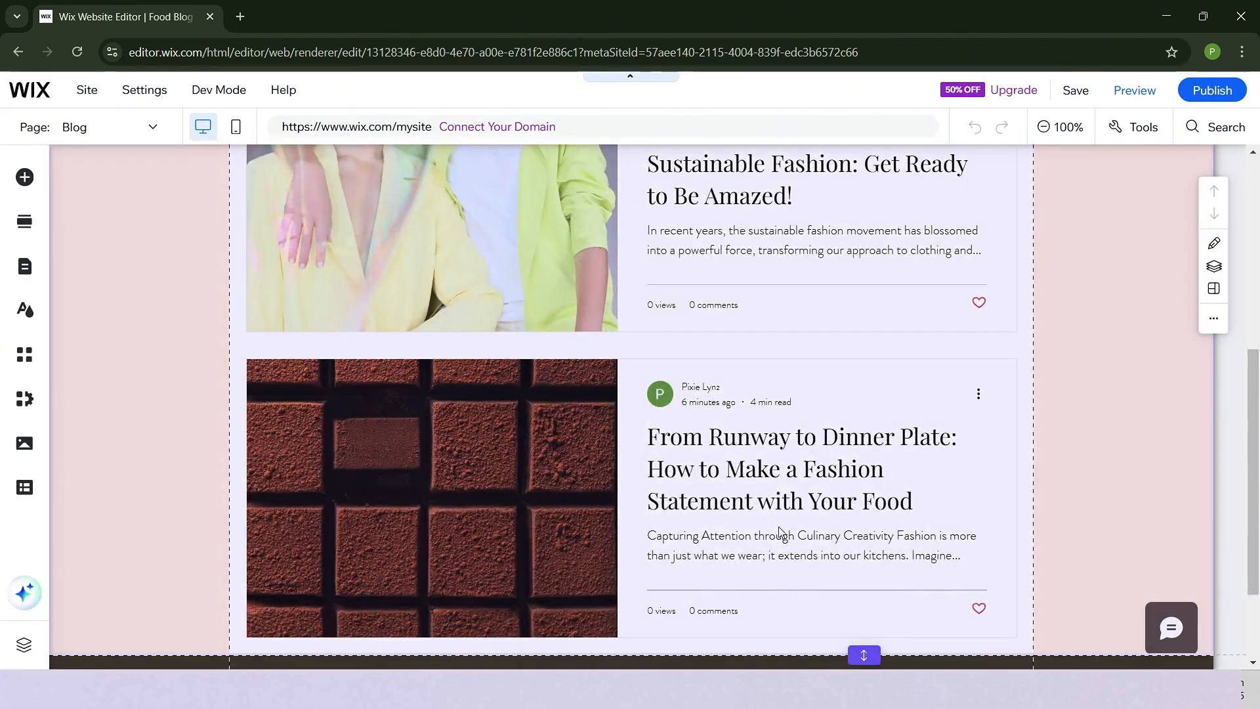
{"action": "scroll", "coordinate": [962, 459], "scroll_direction": "down", "scroll_amount": 2}
{"action": "scroll", "coordinate": [958, 460], "scroll_direction": "up", "scroll_amount": 7}
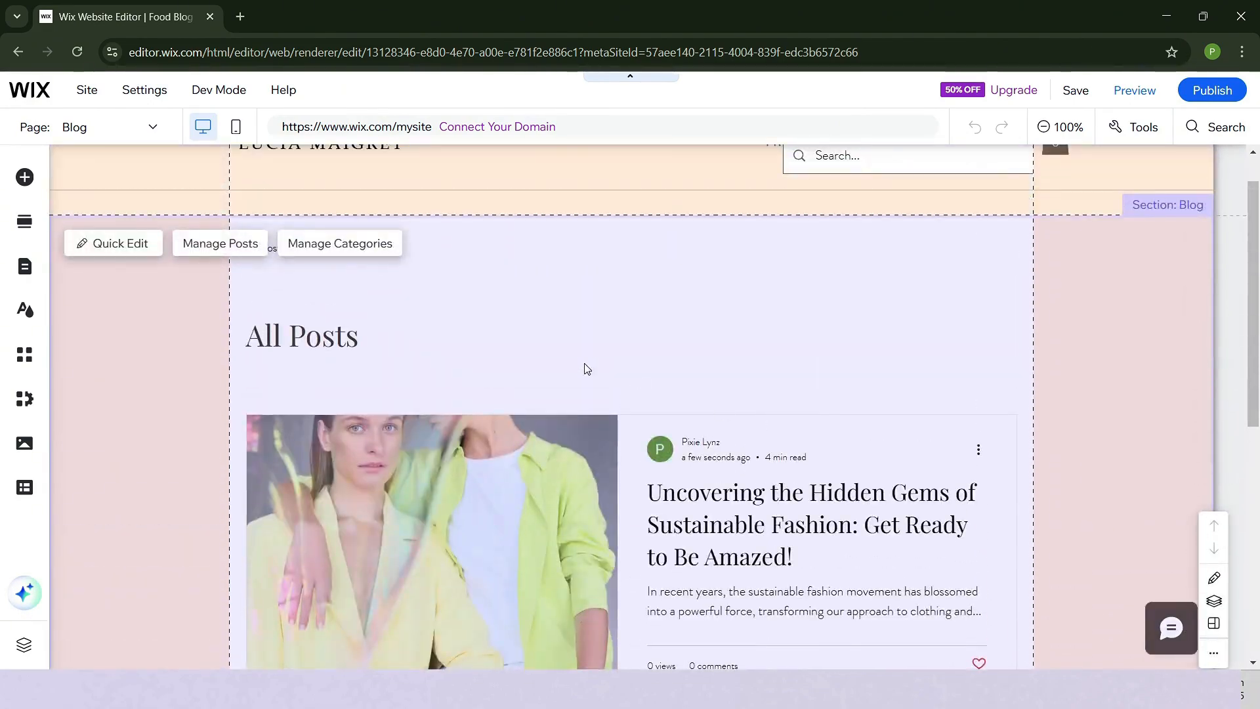
- Open the post "Uncovering the Hidden Gems of Sustainable Fashion" for editing from the published posts and look through its general post settings
{"action": "left_click", "coordinate": [247, 246]}
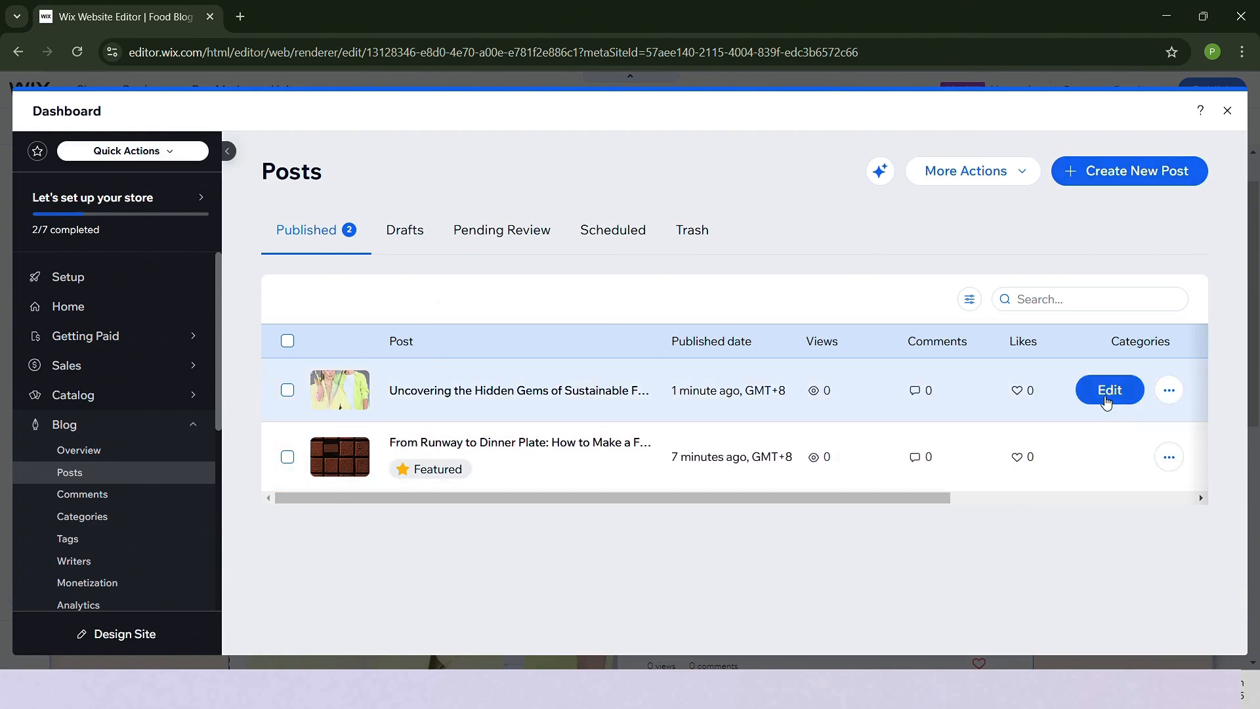
{"action": "left_click", "coordinate": [1109, 391]}
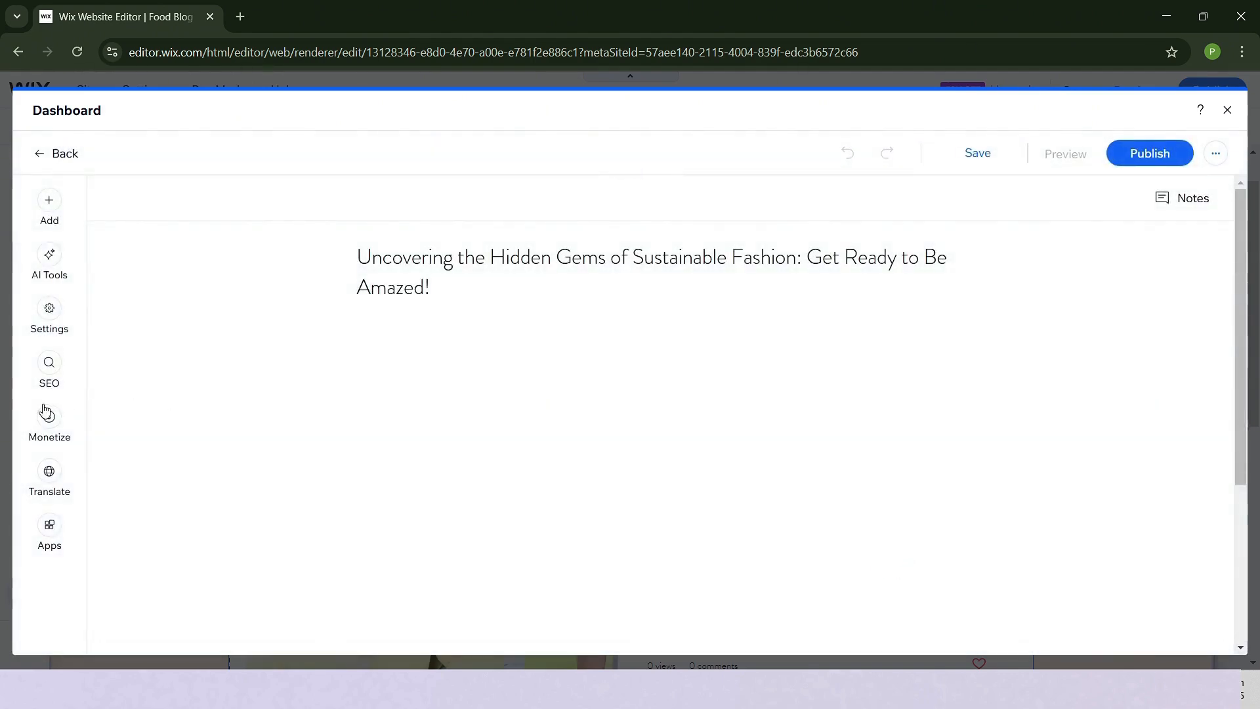
{"action": "left_click", "coordinate": [52, 315]}
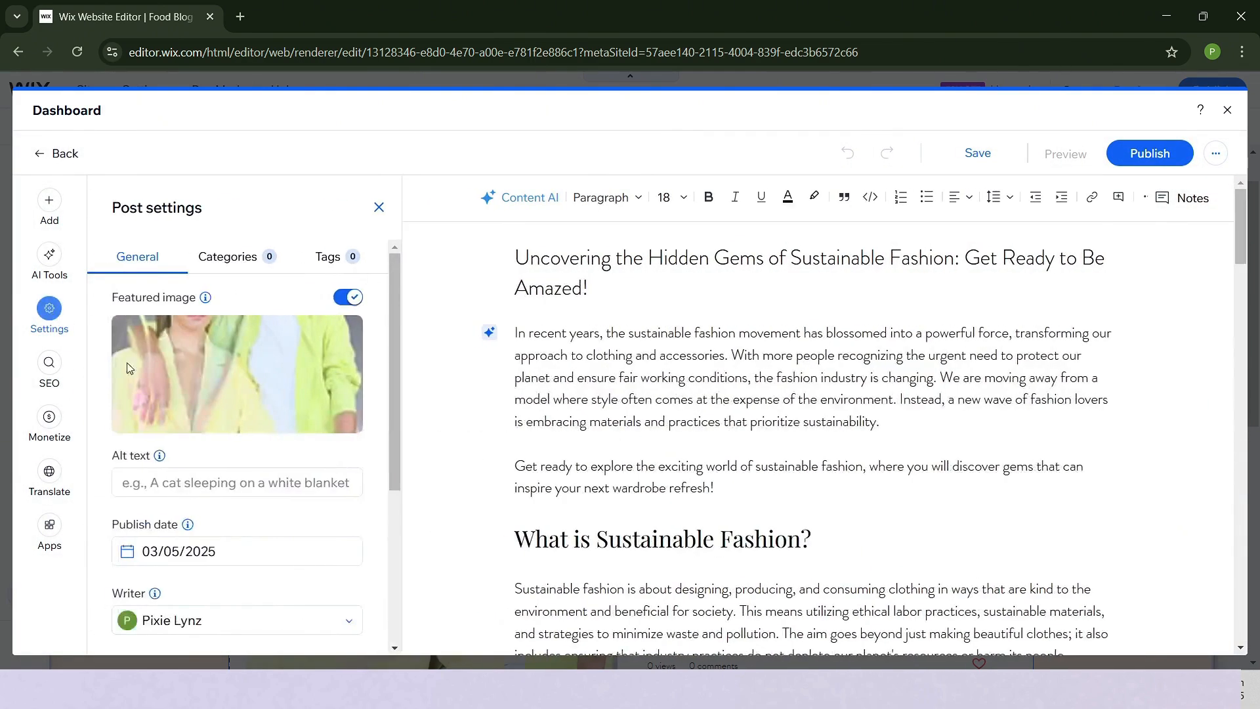
{"action": "scroll", "coordinate": [253, 503], "scroll_direction": "down", "scroll_amount": 3}
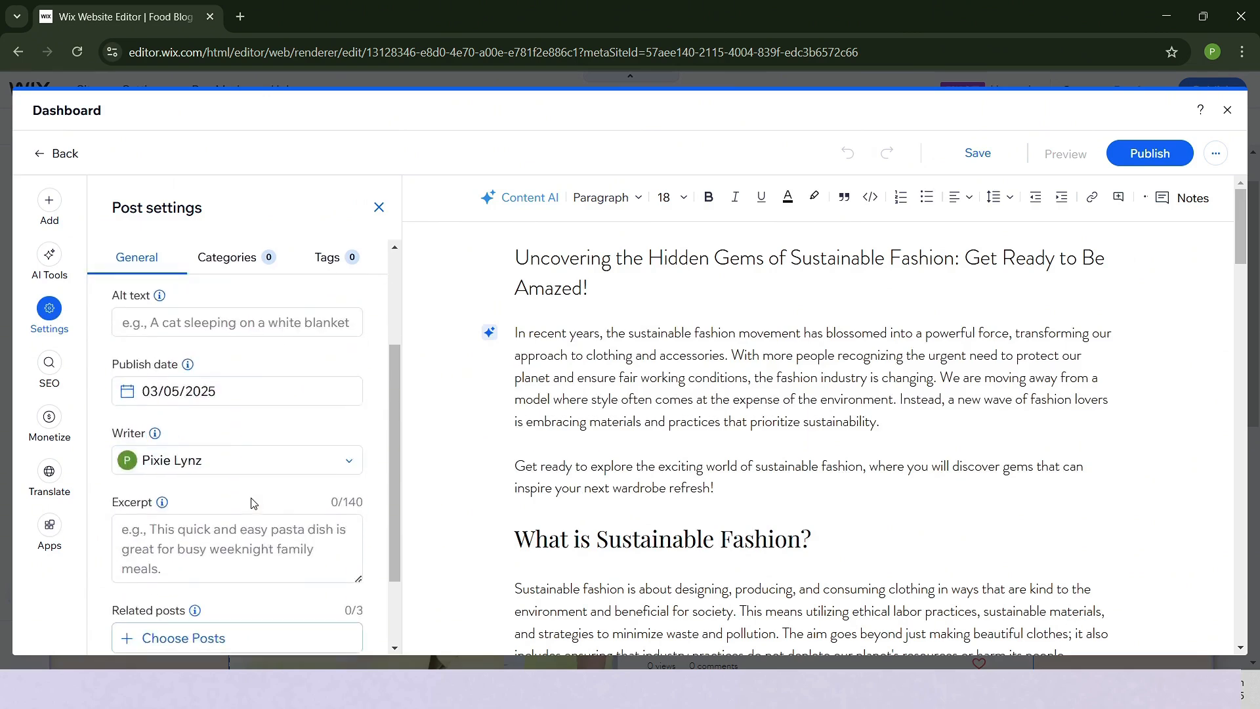
- Examine the form for creating a new writer profile for the post, and return to the site editor without adding a writer
{"action": "left_click", "coordinate": [192, 461]}
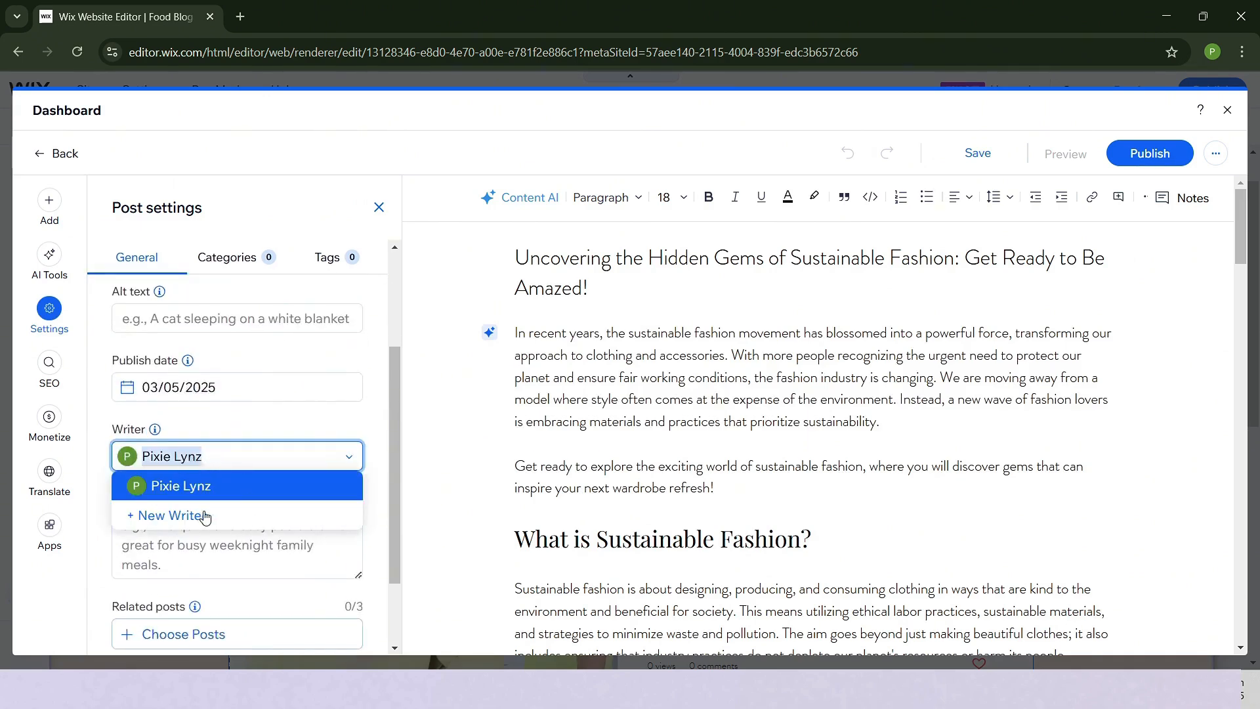
{"action": "left_click", "coordinate": [181, 515]}
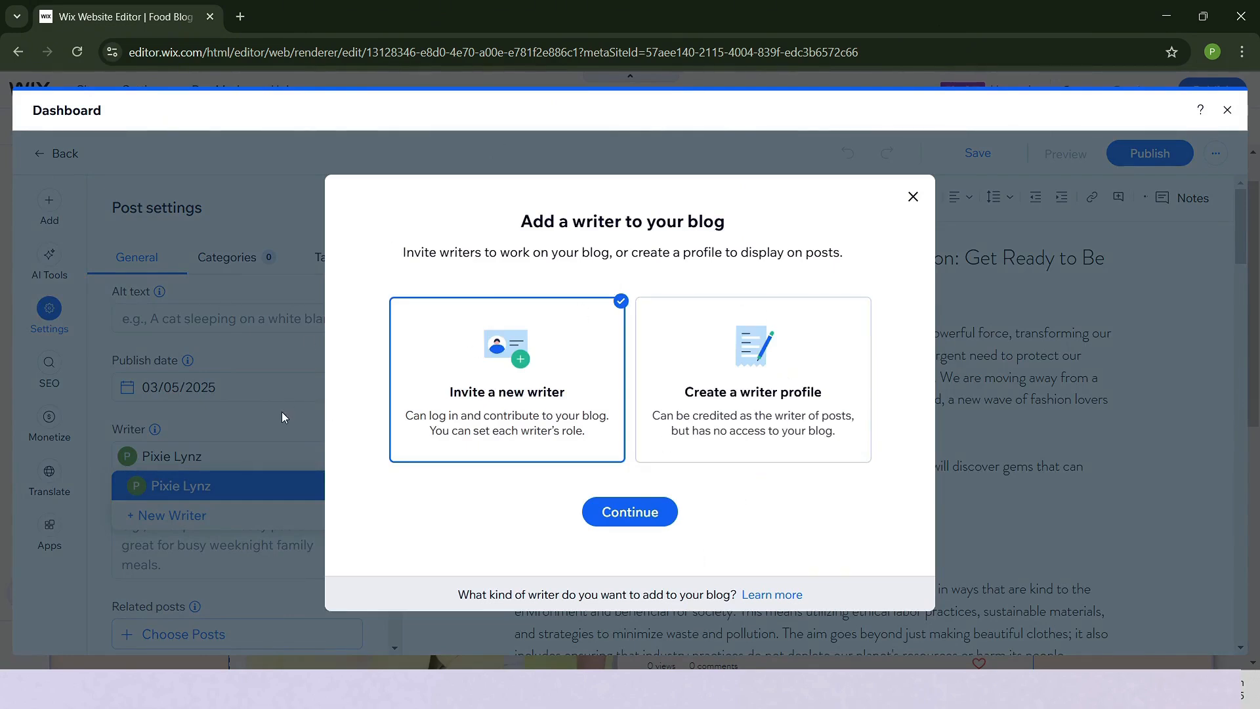
{"action": "left_click", "coordinate": [816, 401]}
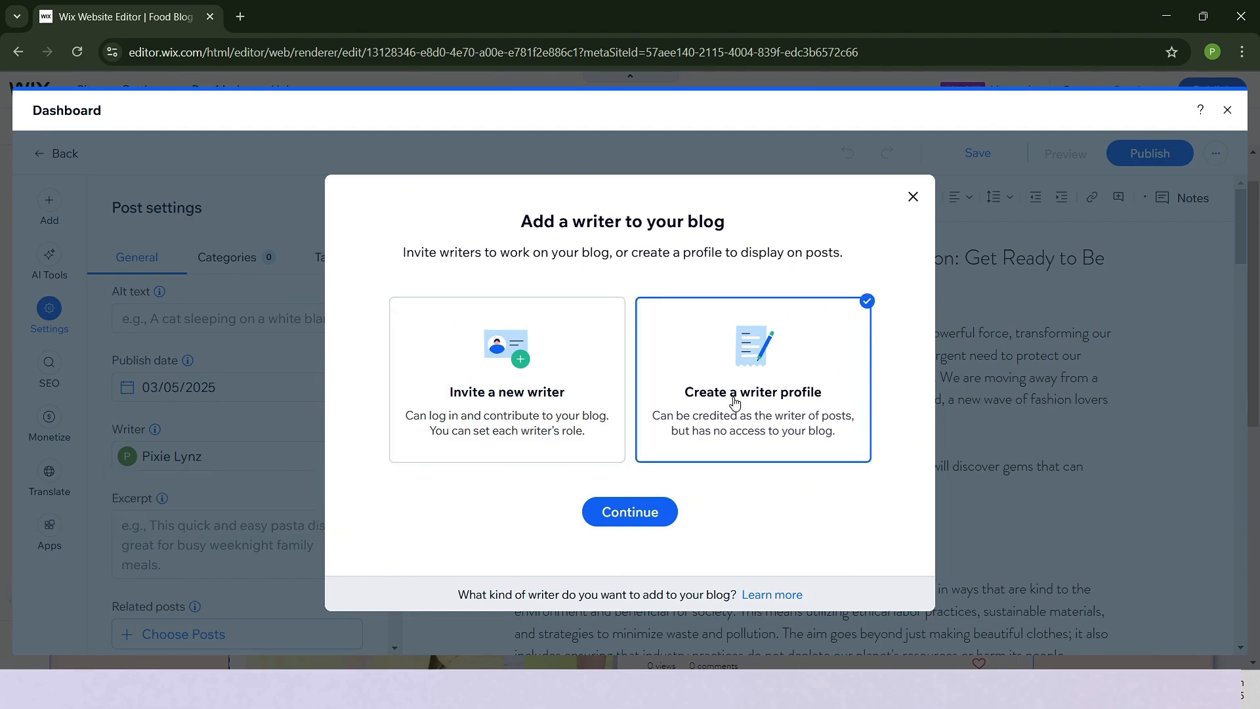
{"action": "left_click", "coordinate": [649, 515]}
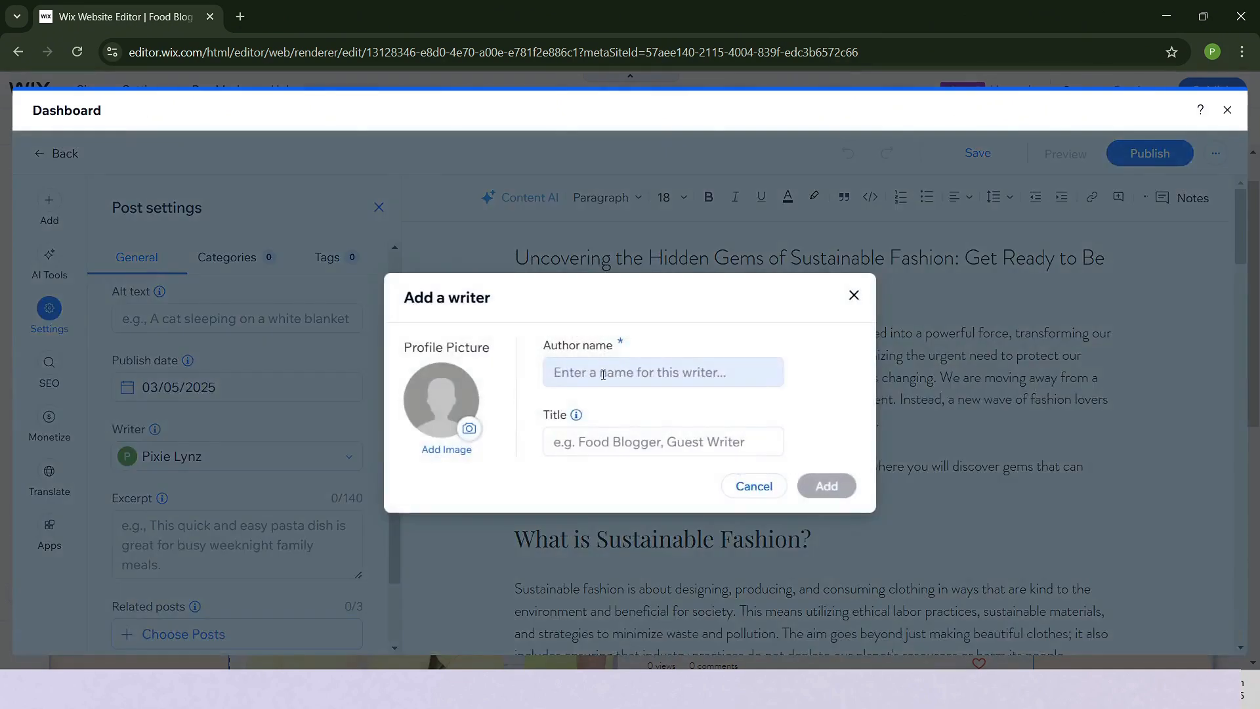
{"action": "left_click", "coordinate": [650, 372]}
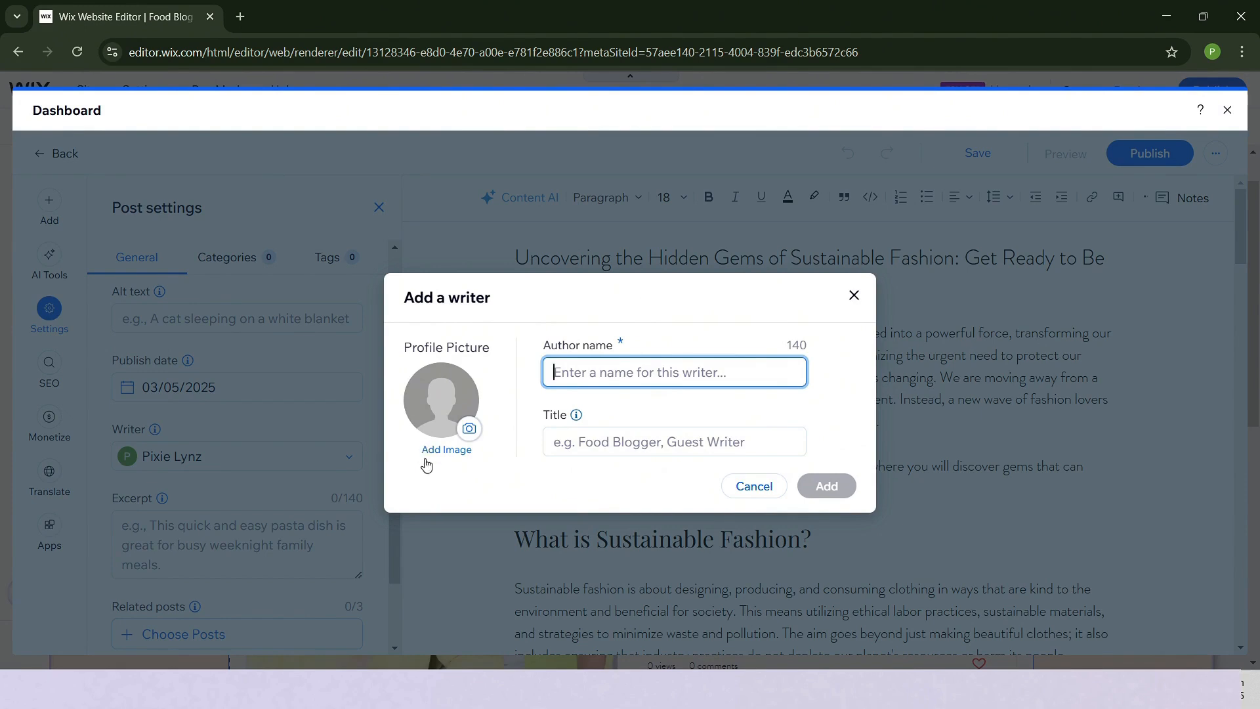
{"action": "left_click", "coordinate": [628, 443]}
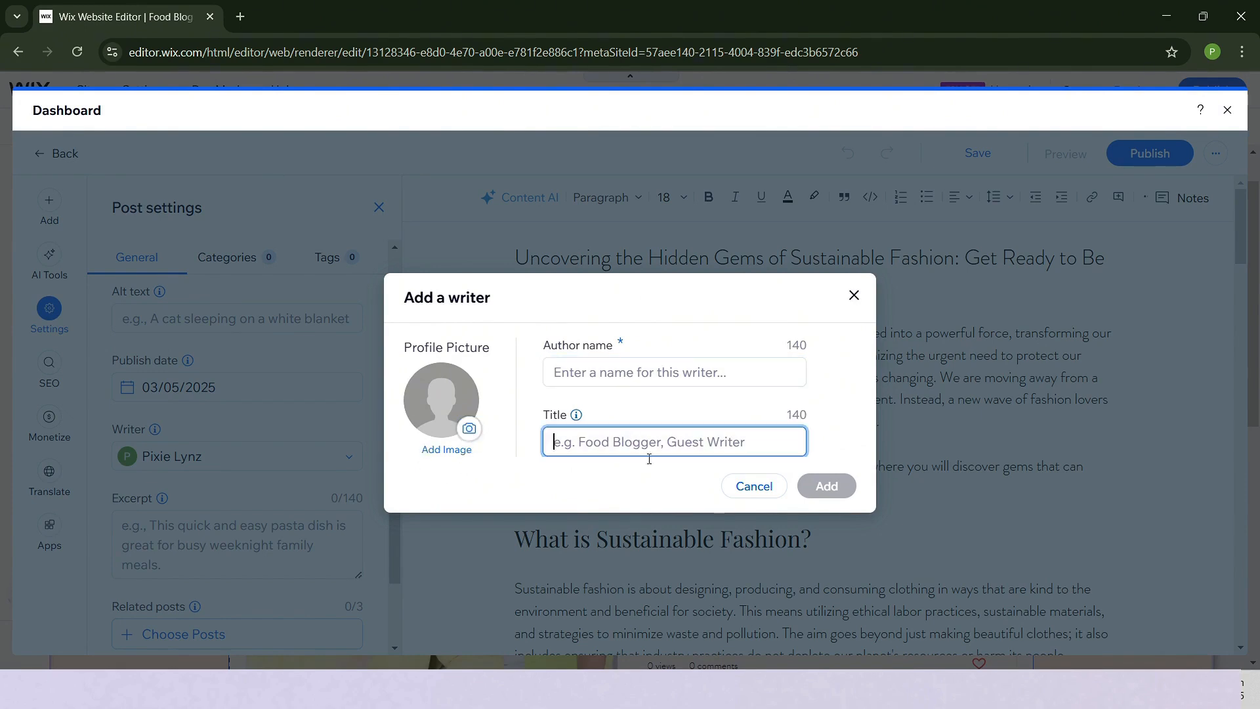
{"action": "left_click", "coordinate": [853, 295]}
{"action": "left_click", "coordinate": [1227, 112]}
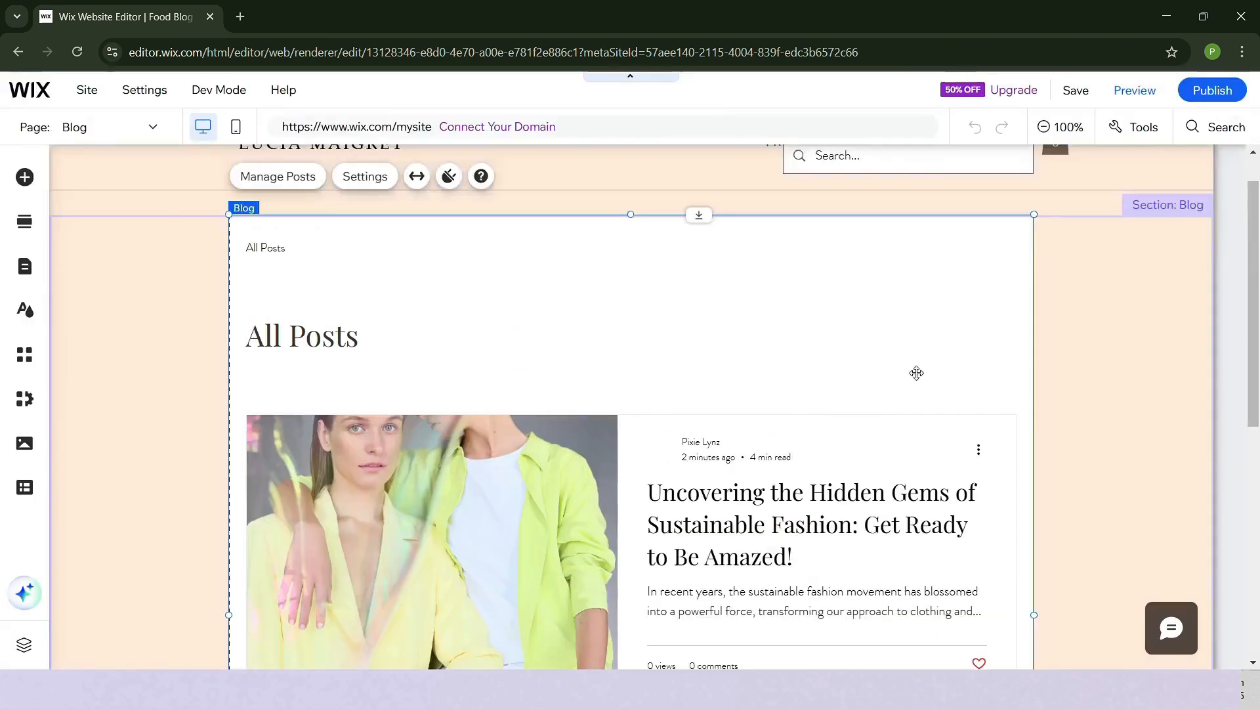
- Open the display settings of the Blog page's post feed and hide the writer image
{"action": "scroll", "coordinate": [744, 460], "scroll_direction": "down", "scroll_amount": 5}
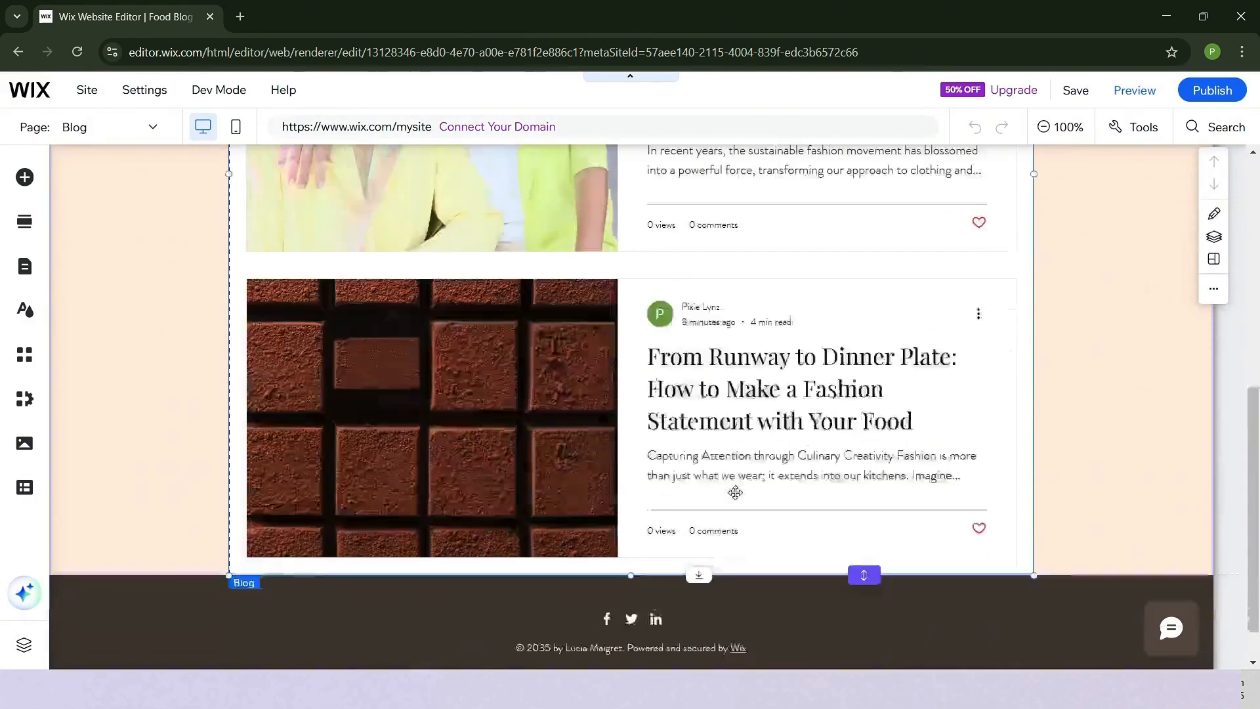
{"action": "scroll", "coordinate": [738, 489], "scroll_direction": "up", "scroll_amount": 10}
{"action": "scroll", "coordinate": [456, 506], "scroll_direction": "down", "scroll_amount": 5}
{"action": "scroll", "coordinate": [455, 506], "scroll_direction": "up", "scroll_amount": 5}
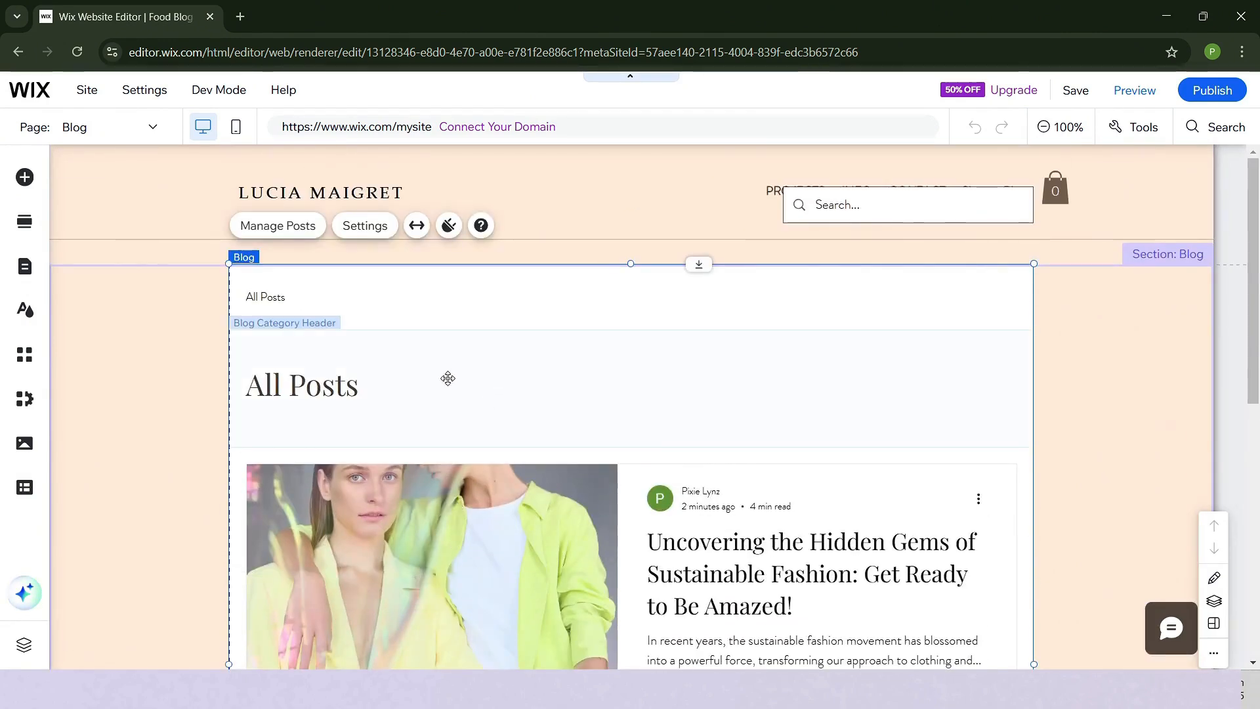
{"action": "left_click", "coordinate": [391, 336]}
{"action": "left_click", "coordinate": [714, 458]}
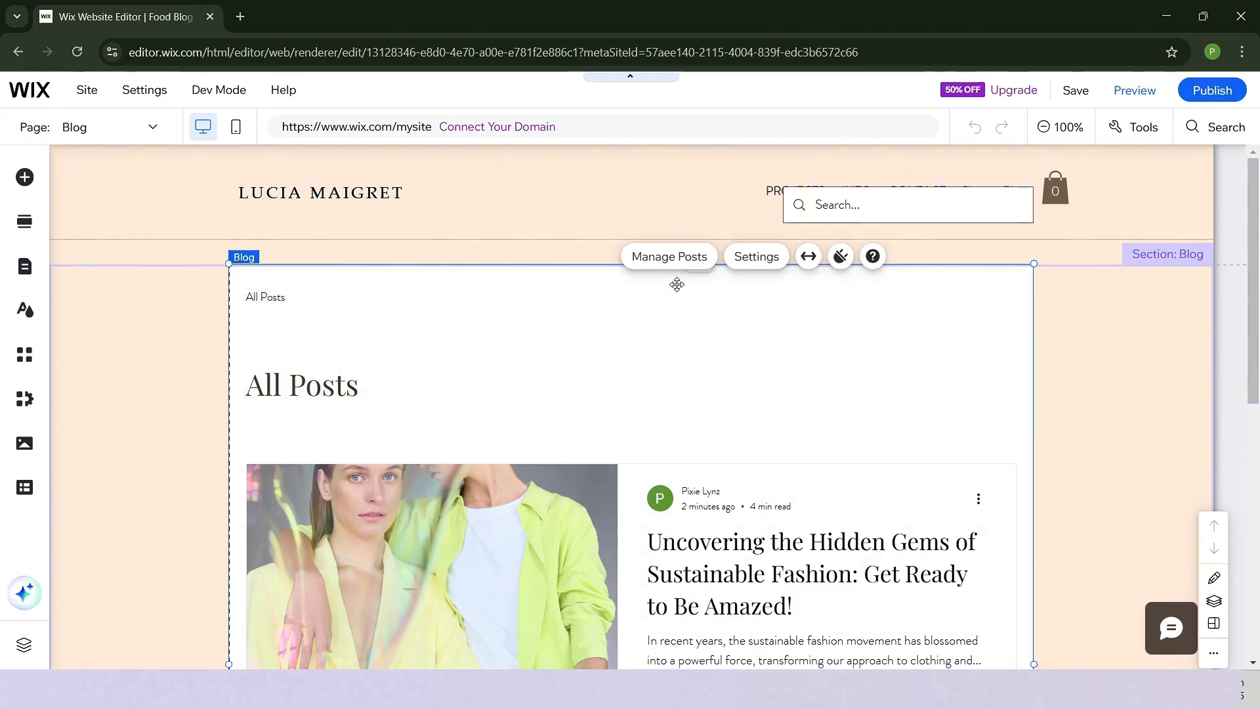
{"action": "left_click", "coordinate": [753, 261]}
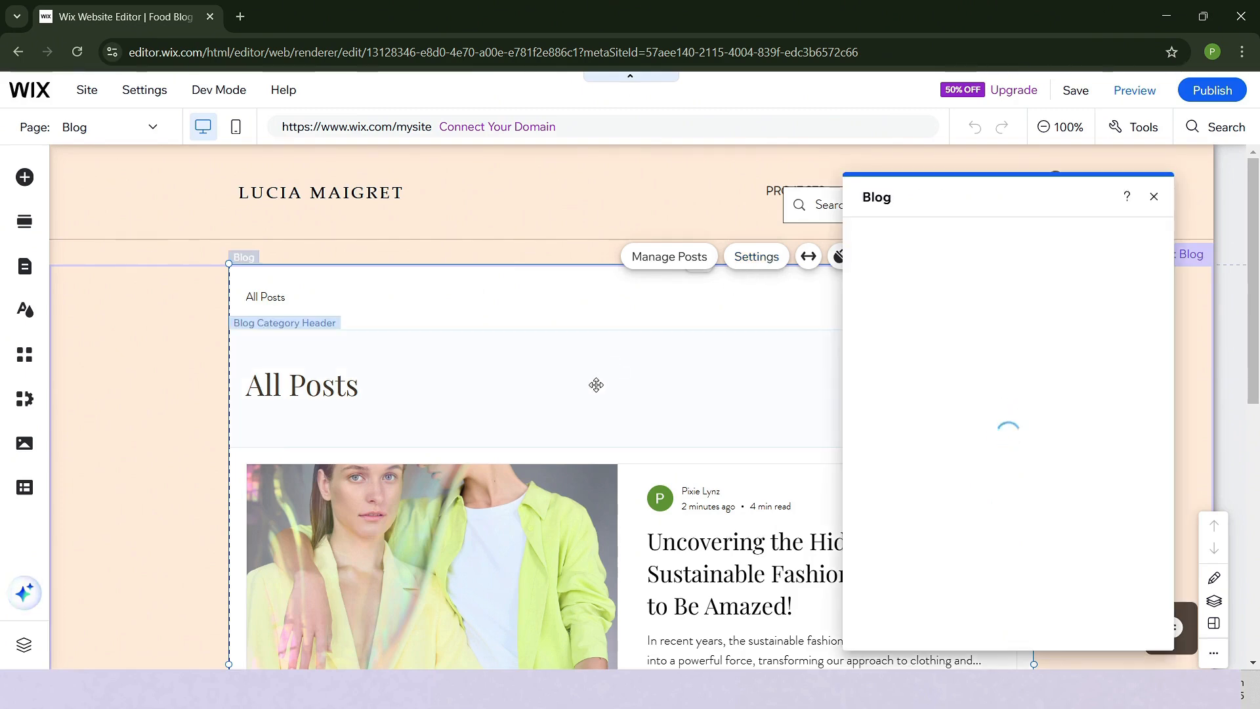
{"action": "left_click", "coordinate": [893, 283]}
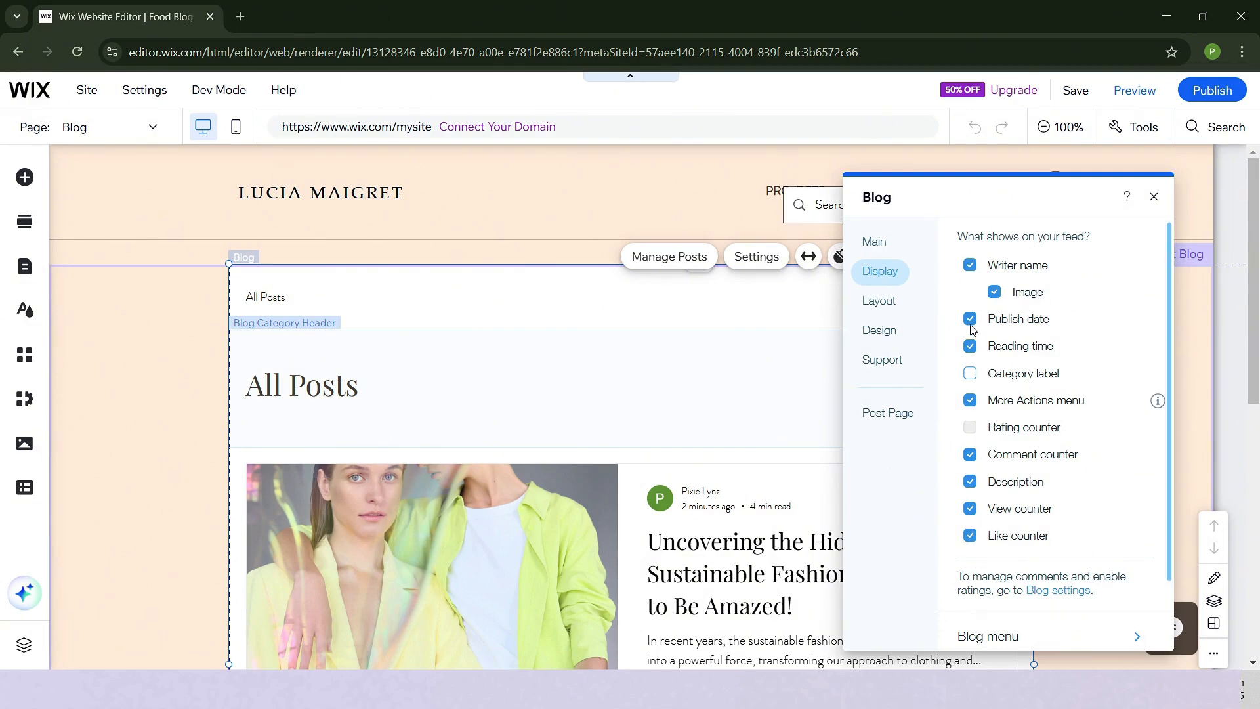
{"action": "left_click", "coordinate": [995, 292]}
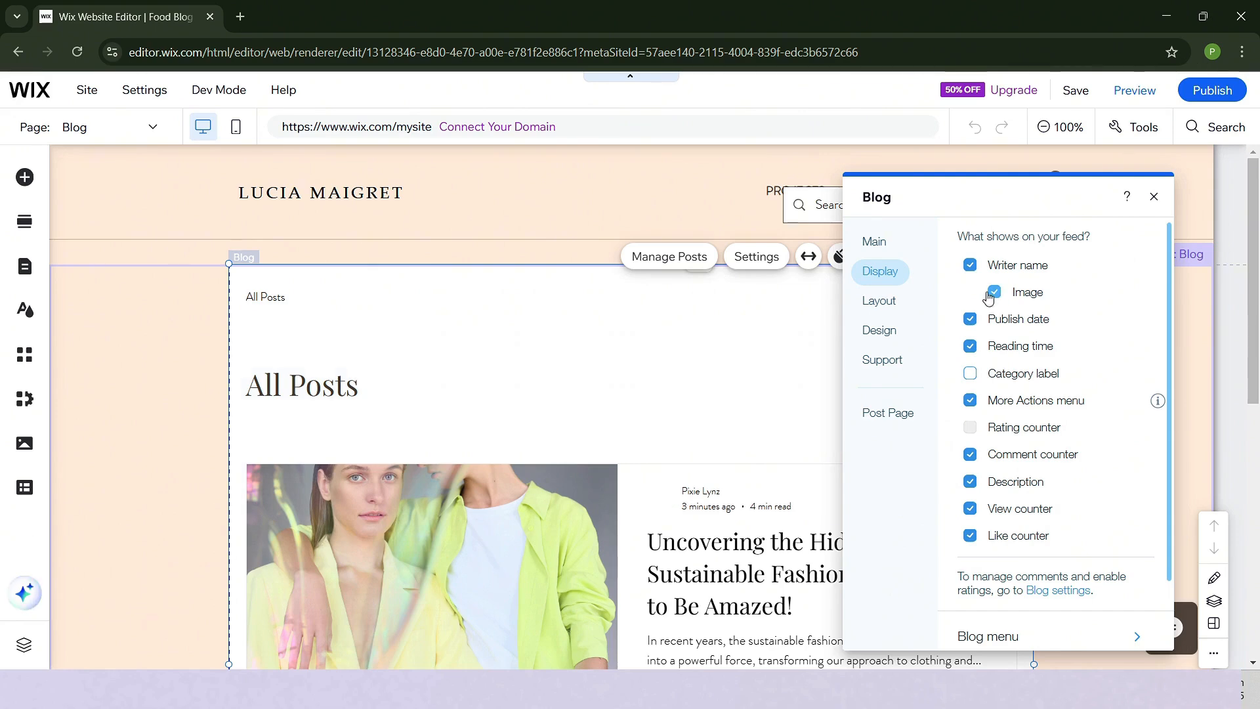
- Turn the writer name off and on again in the feed display, and try the like counter option
{"action": "left_click", "coordinate": [970, 269]}
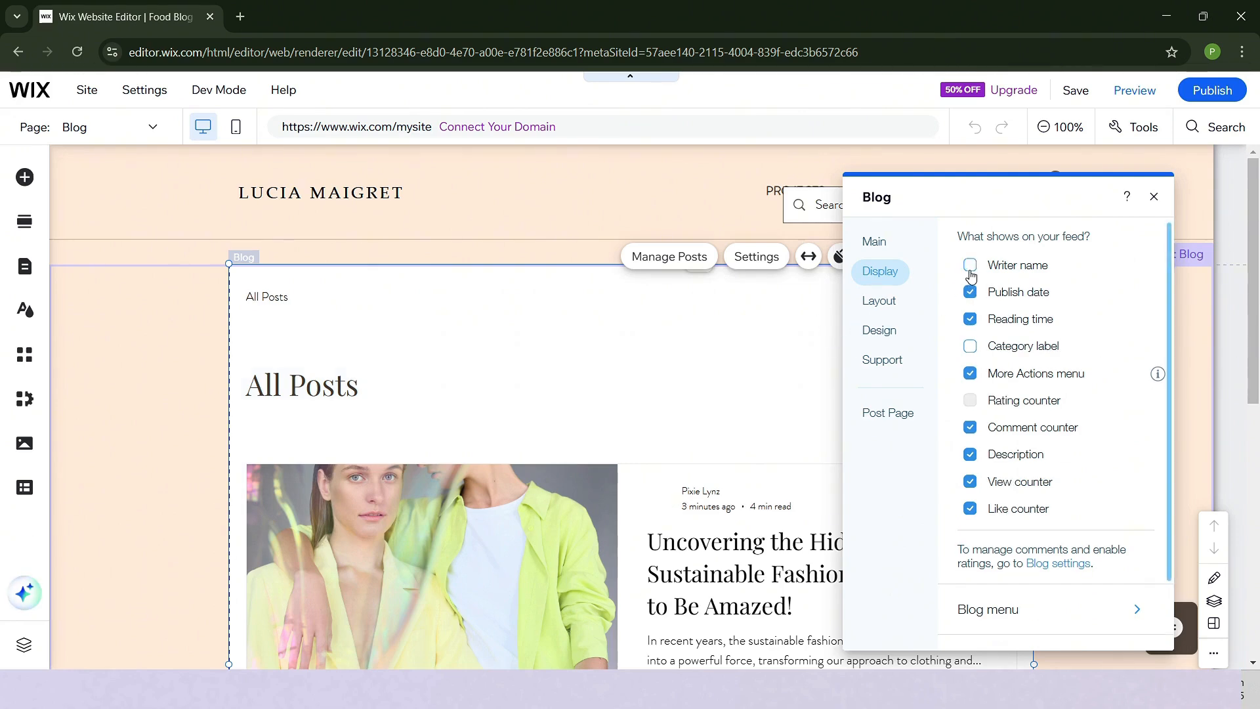
{"action": "left_click", "coordinate": [970, 267]}
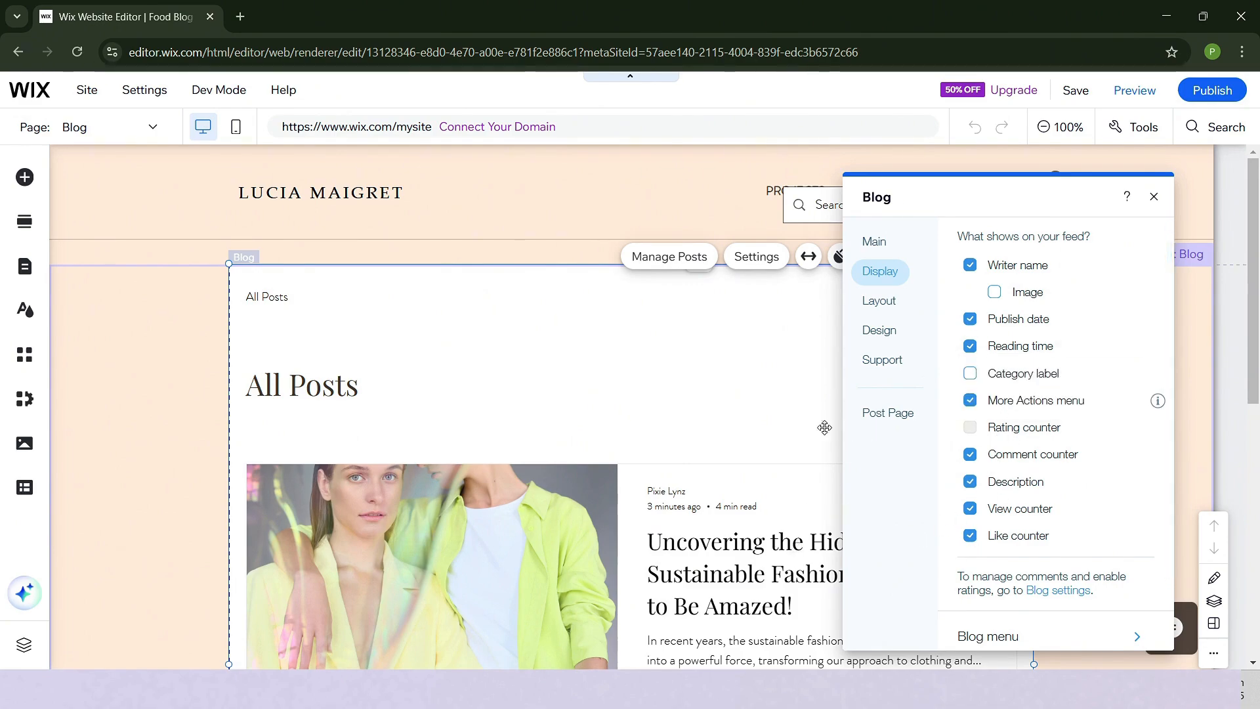
{"action": "scroll", "coordinate": [714, 399], "scroll_direction": "down", "scroll_amount": 5}
{"action": "scroll", "coordinate": [717, 400], "scroll_direction": "up", "scroll_amount": 3}
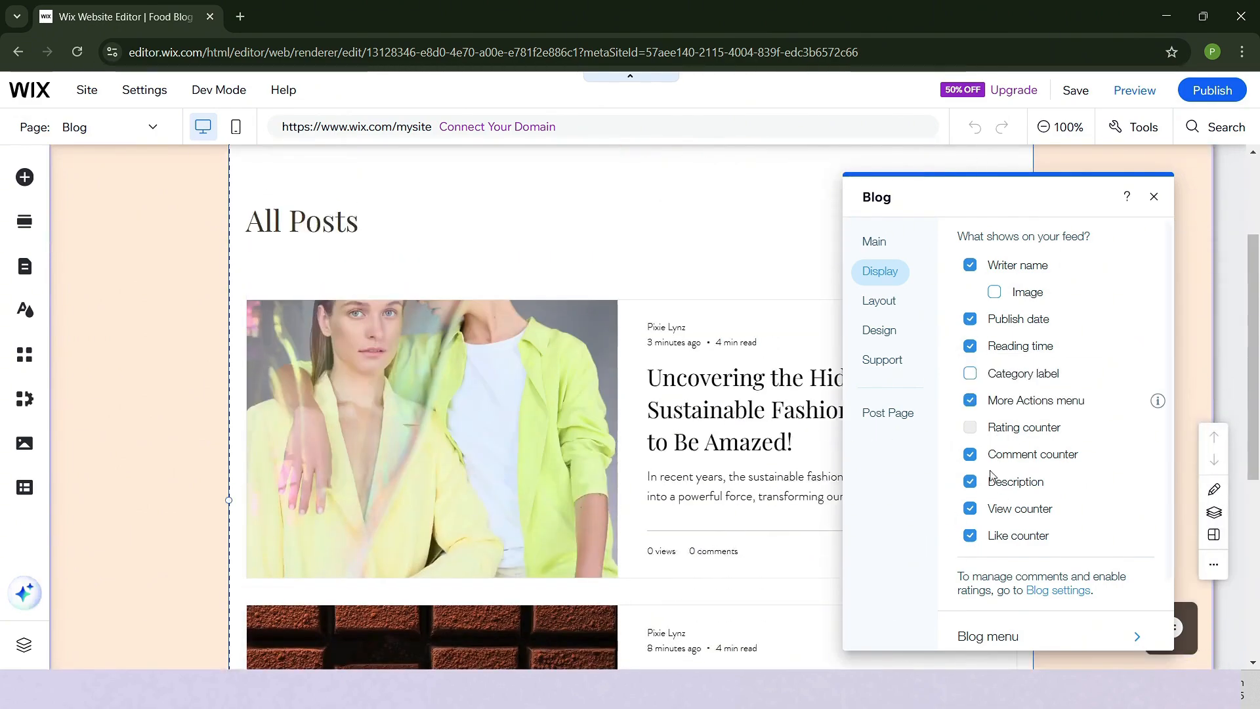
{"action": "left_click", "coordinate": [970, 536]}
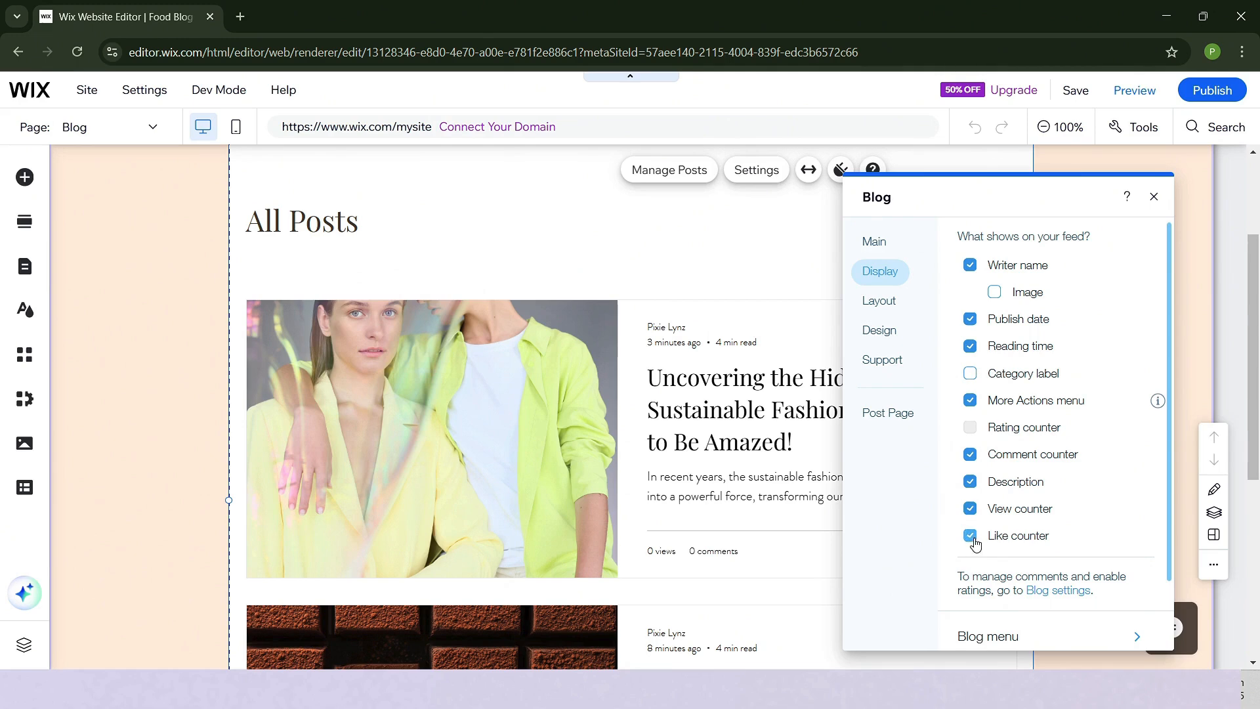
- Try the Editorial layout for the post feed, and apply the Tiled layout instead
{"action": "left_click", "coordinate": [881, 302]}
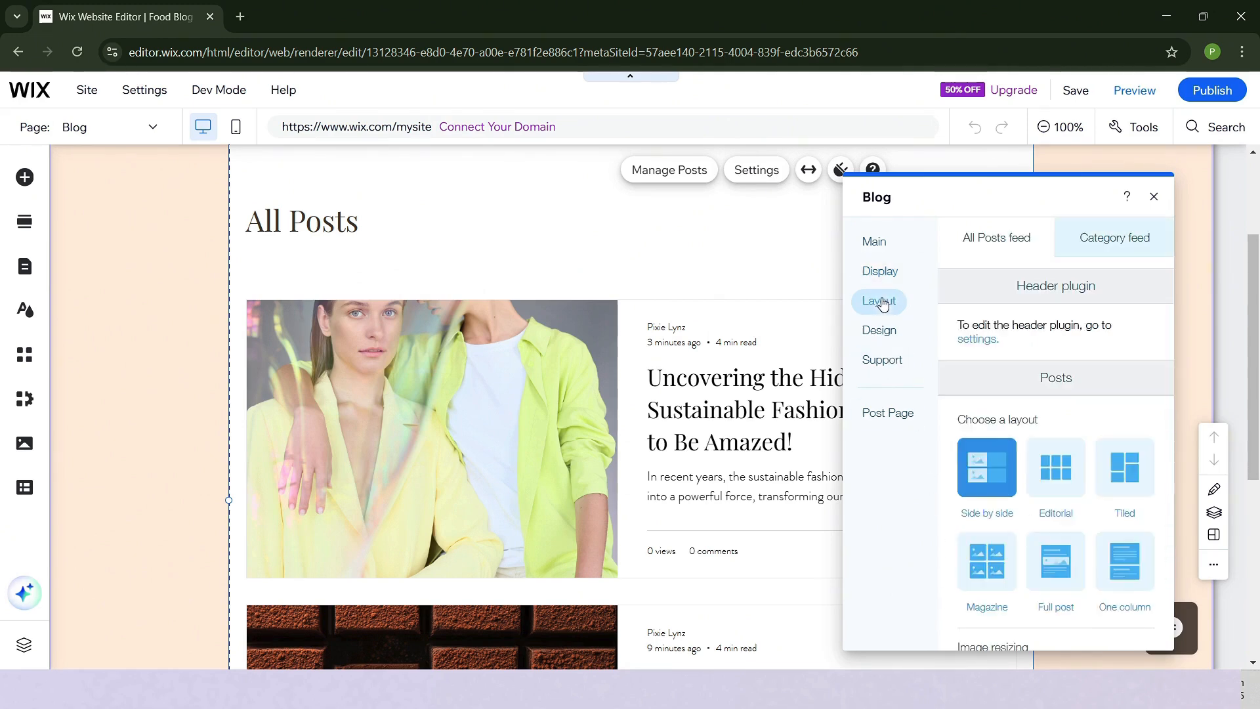
{"action": "left_click", "coordinate": [1057, 478]}
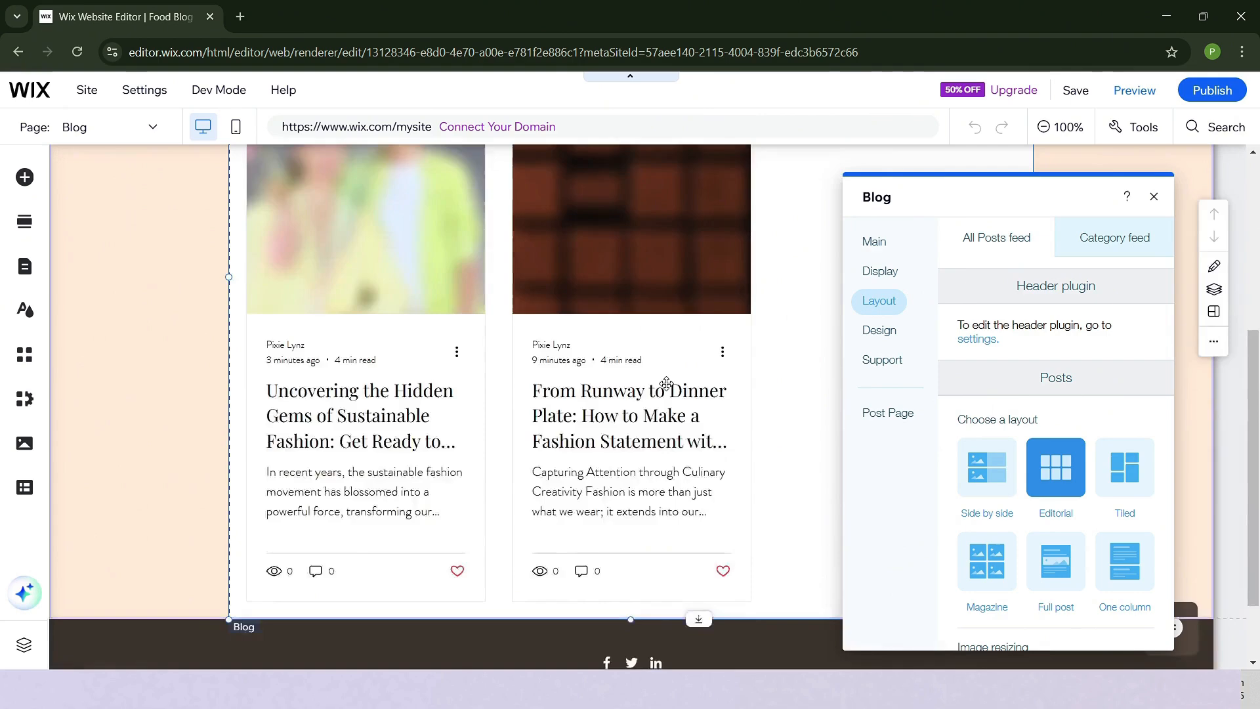
{"action": "left_click", "coordinate": [1127, 489]}
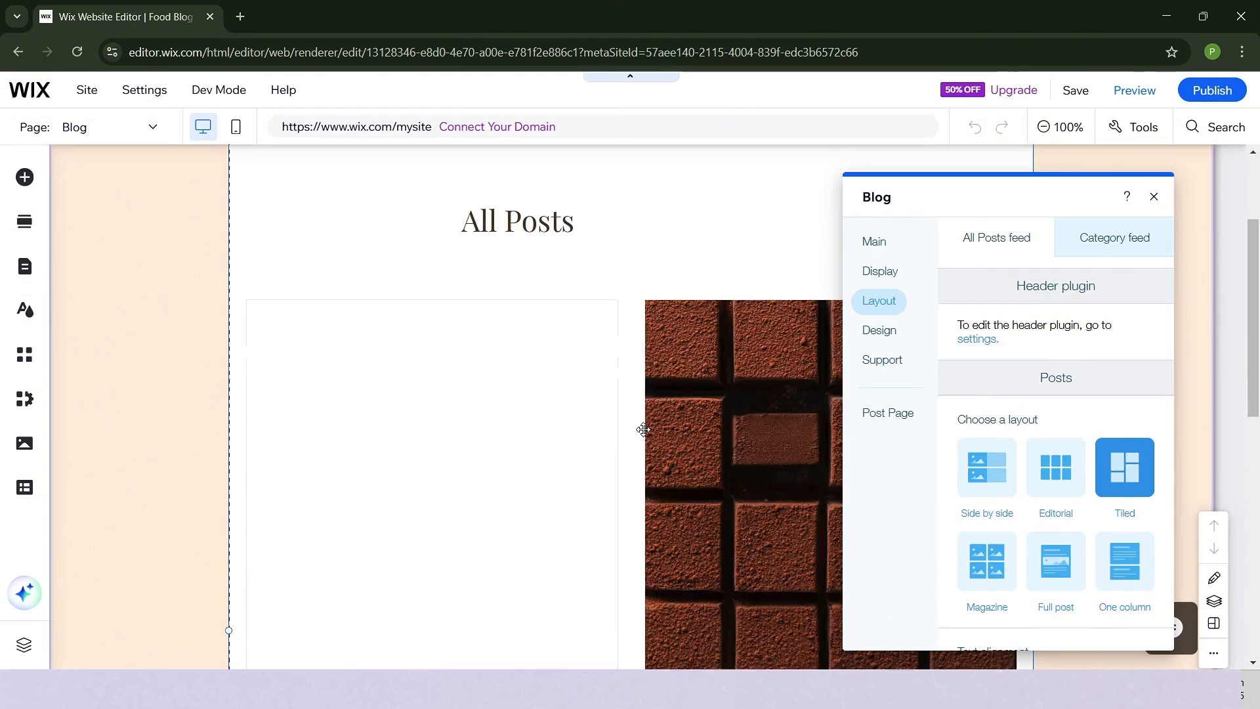
{"action": "scroll", "coordinate": [643, 429], "scroll_direction": "down", "scroll_amount": 3}
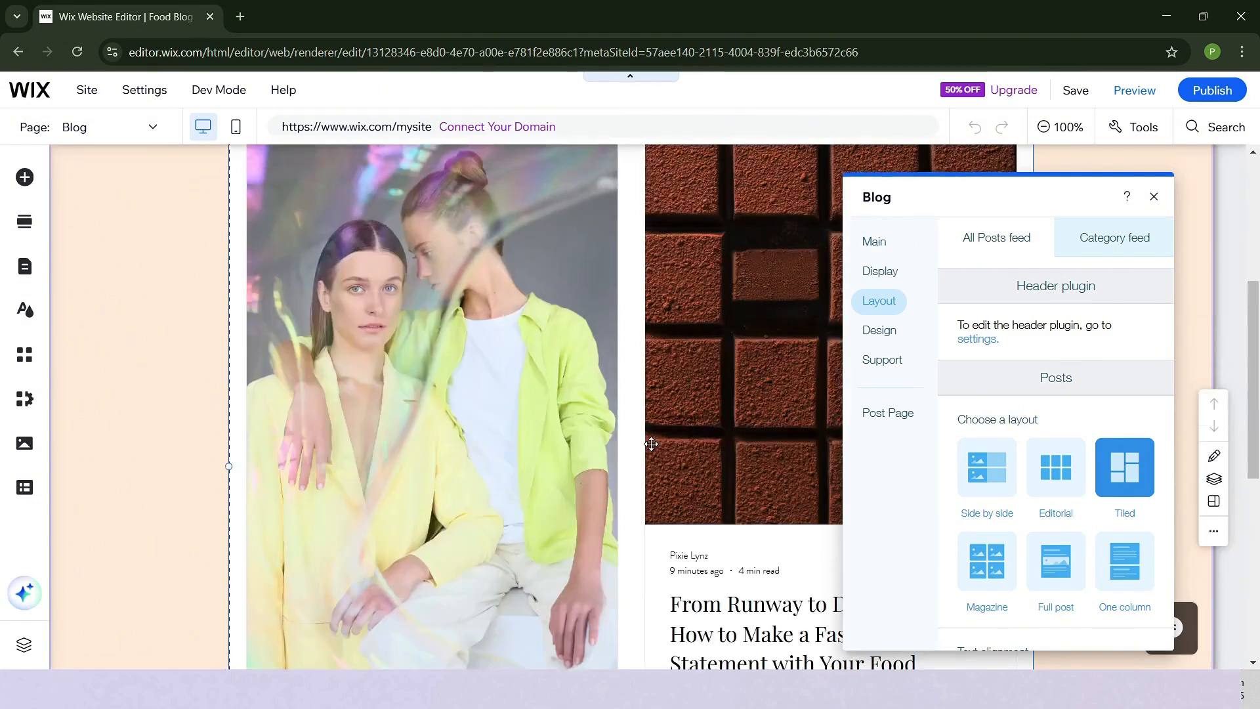
{"action": "scroll", "coordinate": [651, 444], "scroll_direction": "up", "scroll_amount": 5}
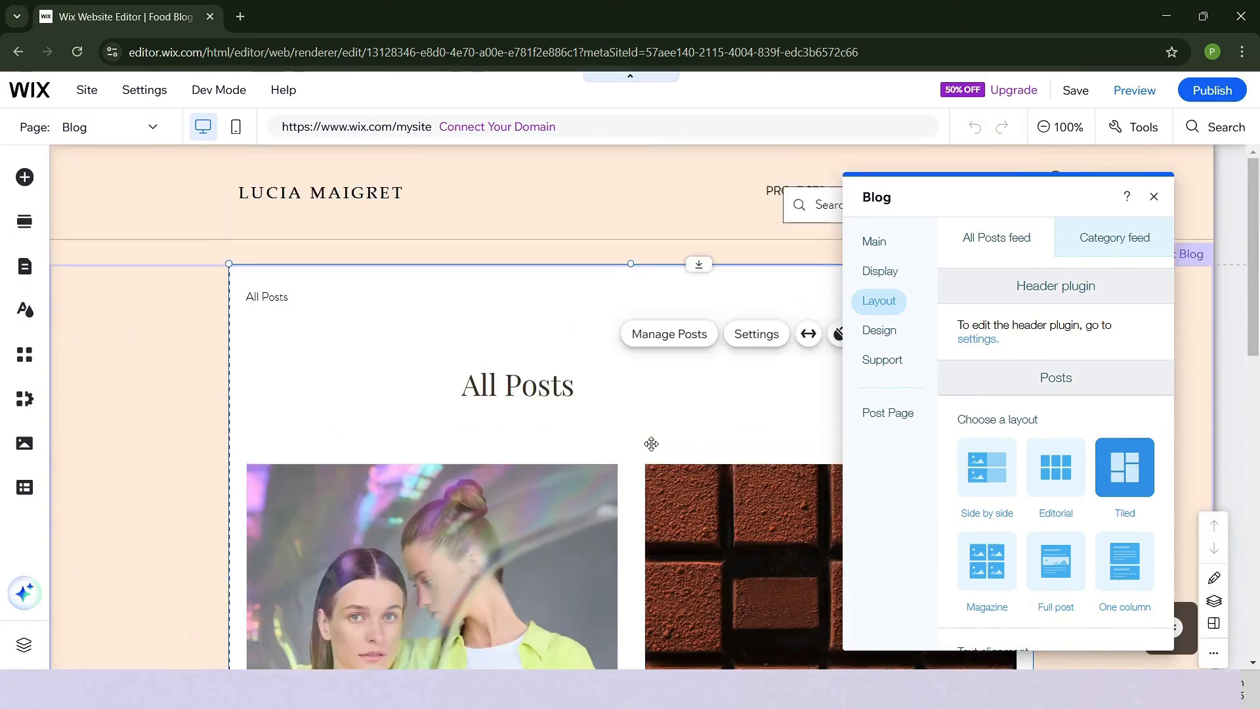
- Look through the blog's design options for the blog menu, its support resources and the Post Page settings
{"action": "left_click", "coordinate": [899, 329]}
{"action": "left_click", "coordinate": [1000, 252]}
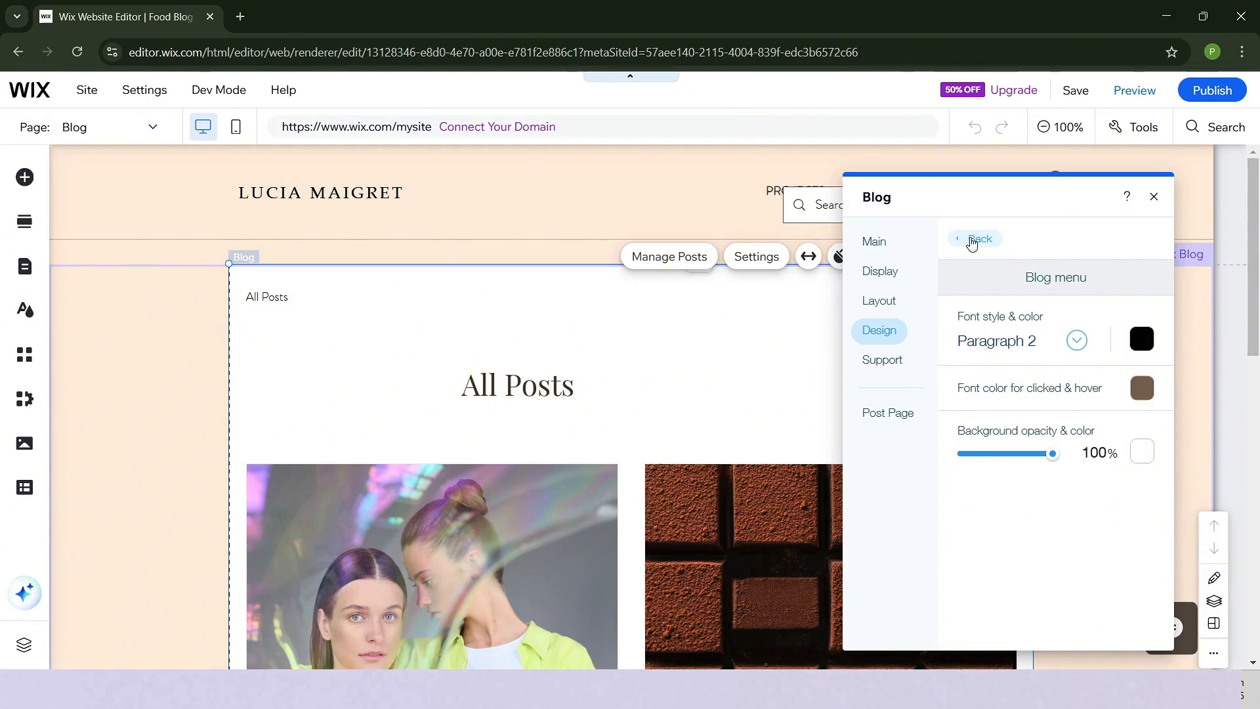
{"action": "left_click", "coordinate": [975, 238]}
{"action": "scroll", "coordinate": [918, 348], "scroll_direction": "down", "scroll_amount": 5}
{"action": "left_click", "coordinate": [883, 361]}
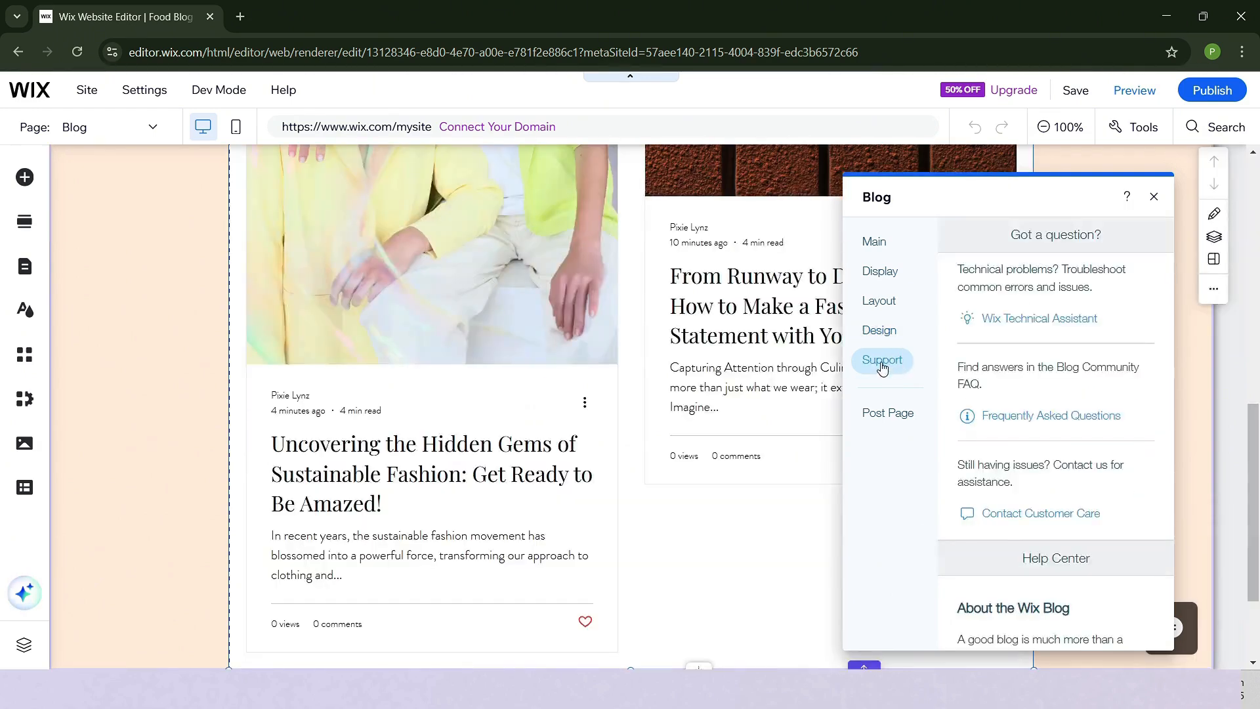
{"action": "scroll", "coordinate": [994, 321], "scroll_direction": "down", "scroll_amount": 2}
{"action": "scroll", "coordinate": [984, 319], "scroll_direction": "up", "scroll_amount": 2}
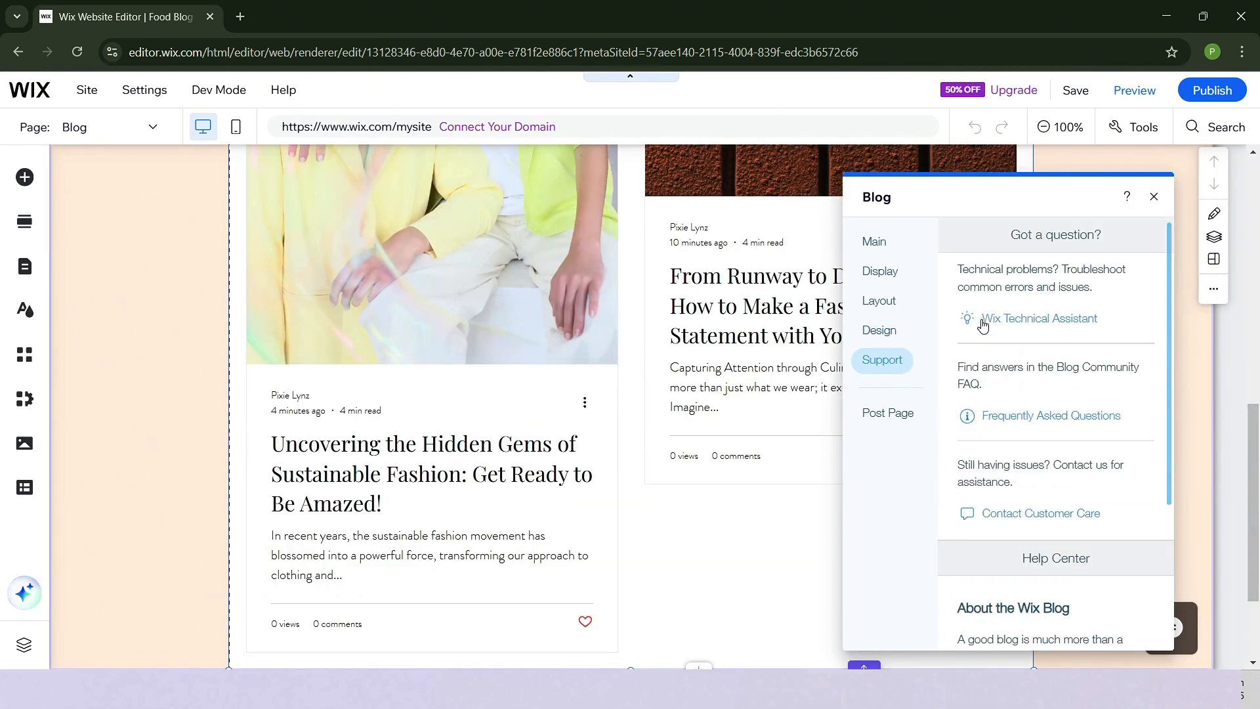
{"action": "left_click", "coordinate": [908, 425]}
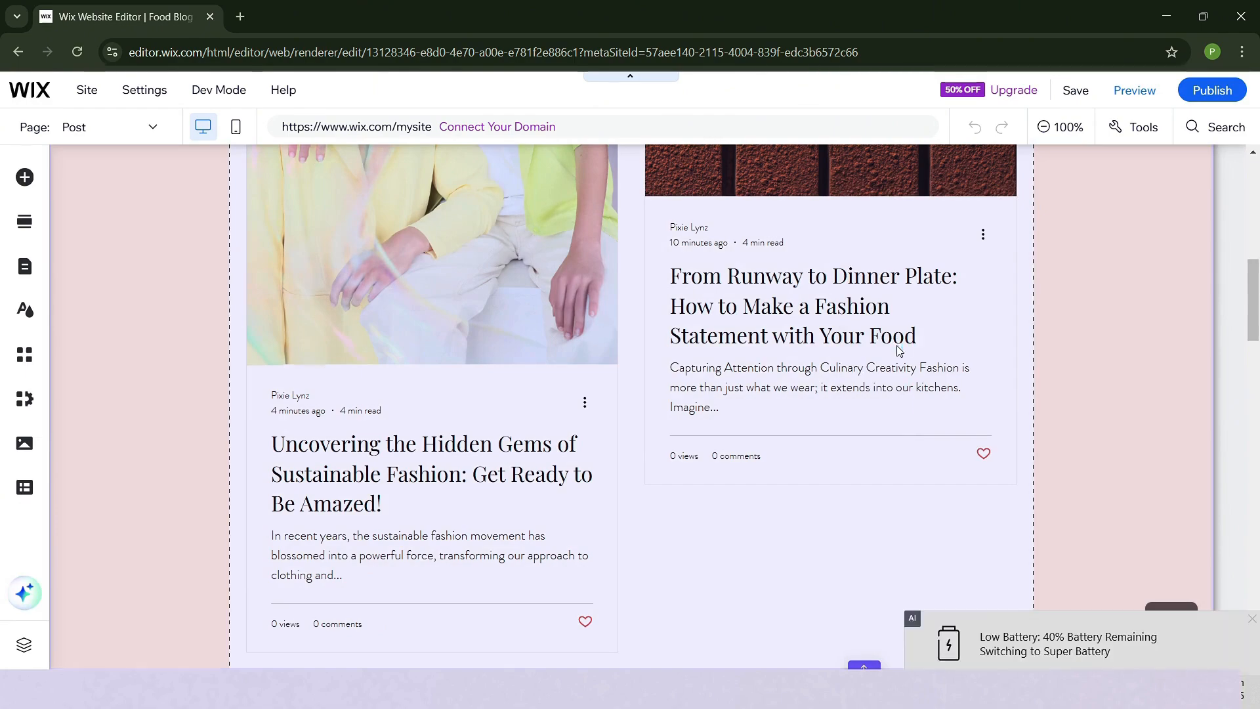
- Move the header's search bar off the navigation menu into the free space between the site title and the menu links
{"action": "scroll", "coordinate": [899, 351], "scroll_direction": "up", "scroll_amount": 9}
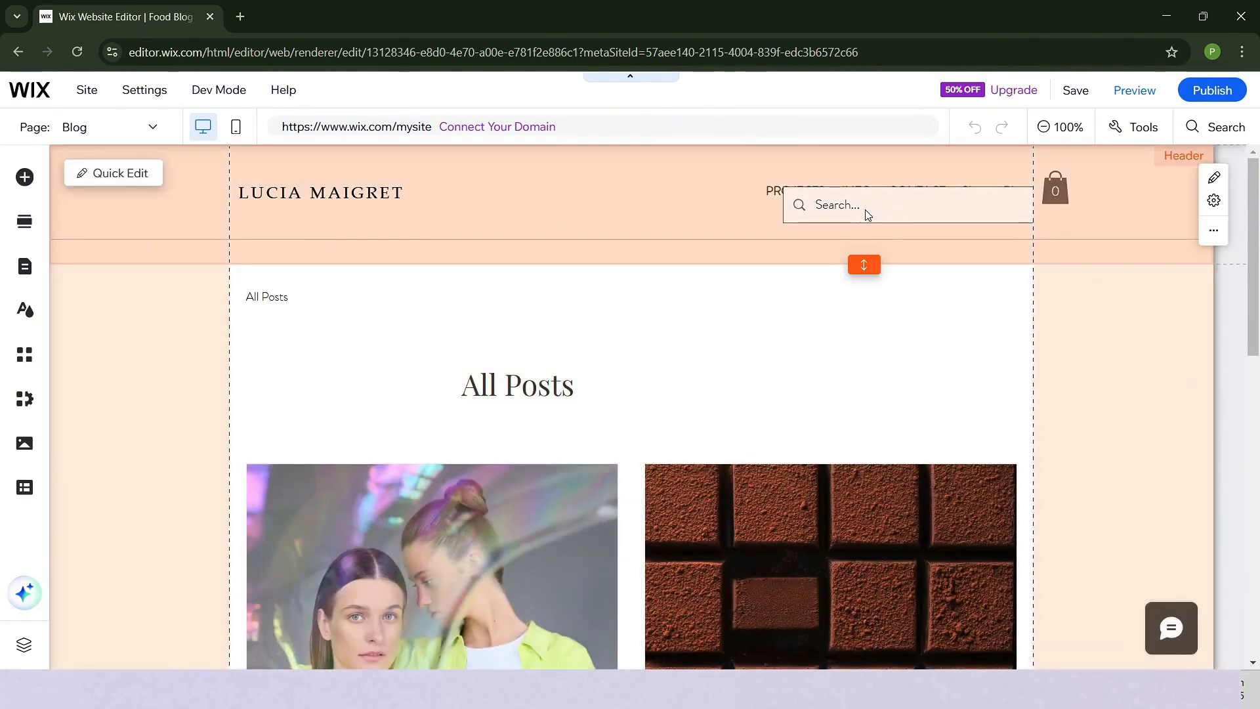
{"action": "left_click", "coordinate": [861, 226]}
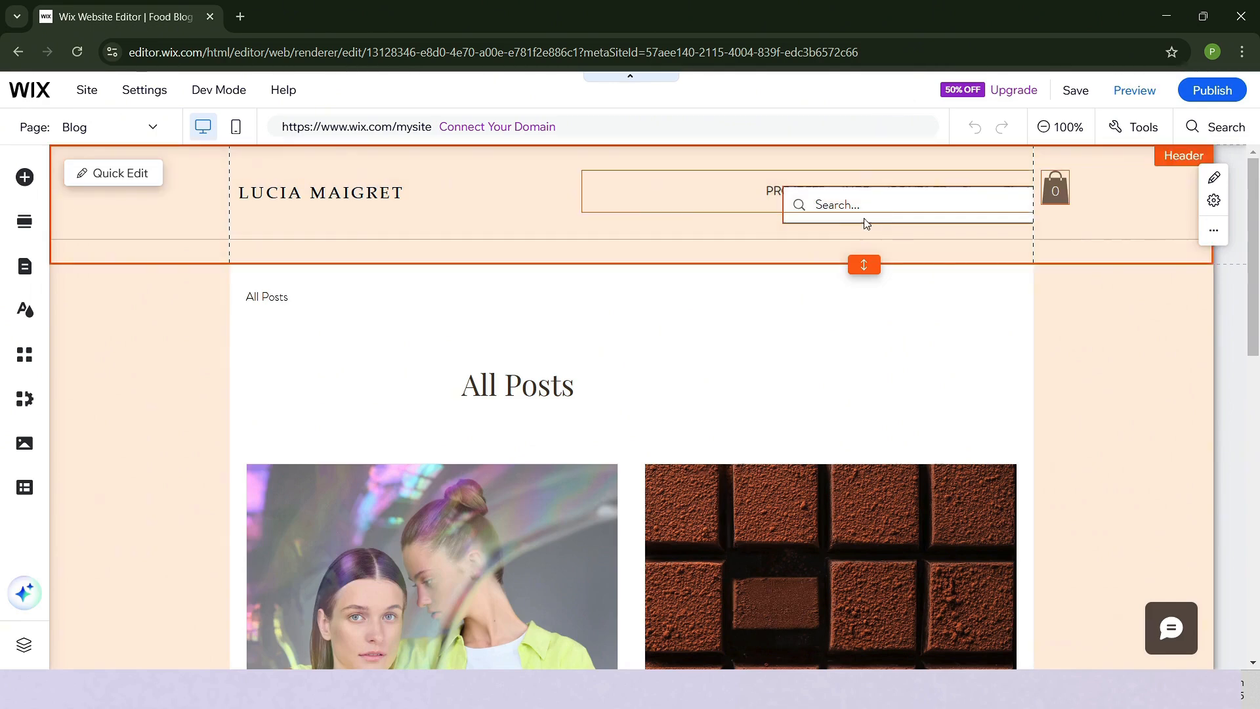
{"action": "left_click", "coordinate": [866, 223]}
{"action": "left_click_drag", "start_coordinate": [868, 223], "coordinate": [583, 206]}
{"action": "left_click", "coordinate": [830, 352]}
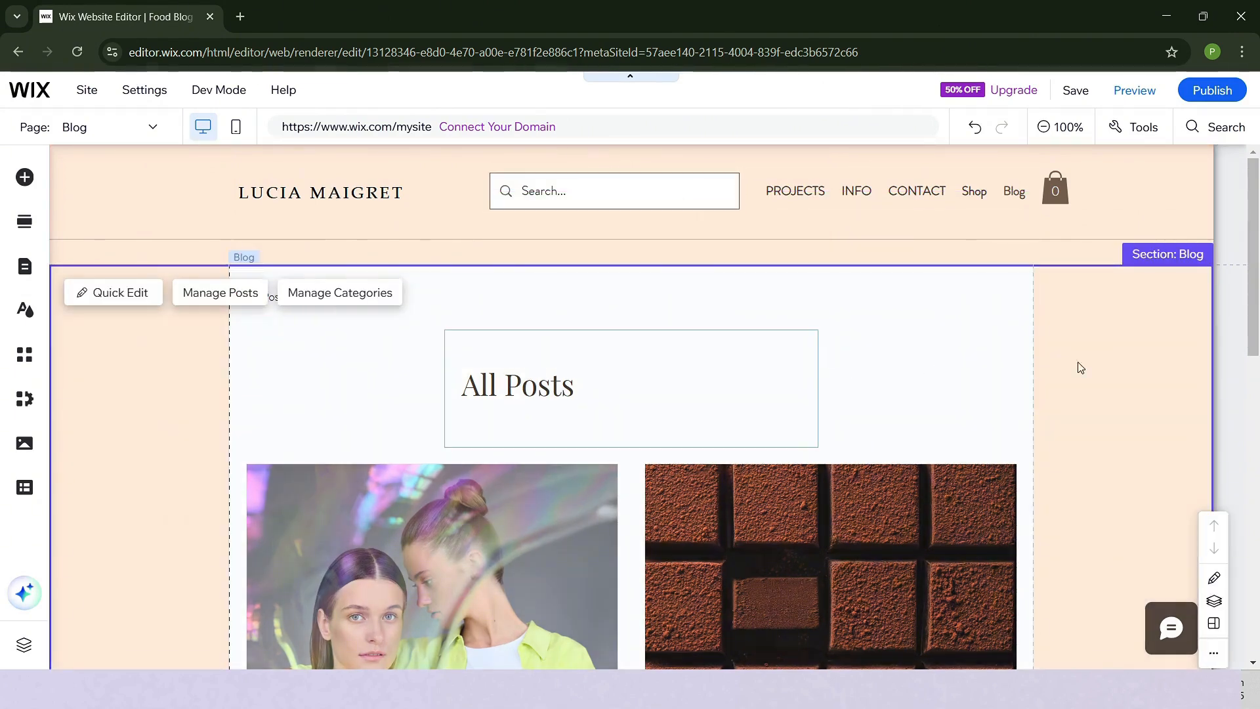
- Change the blog section's background to the citrus fruit image
{"action": "left_click", "coordinate": [189, 321]}
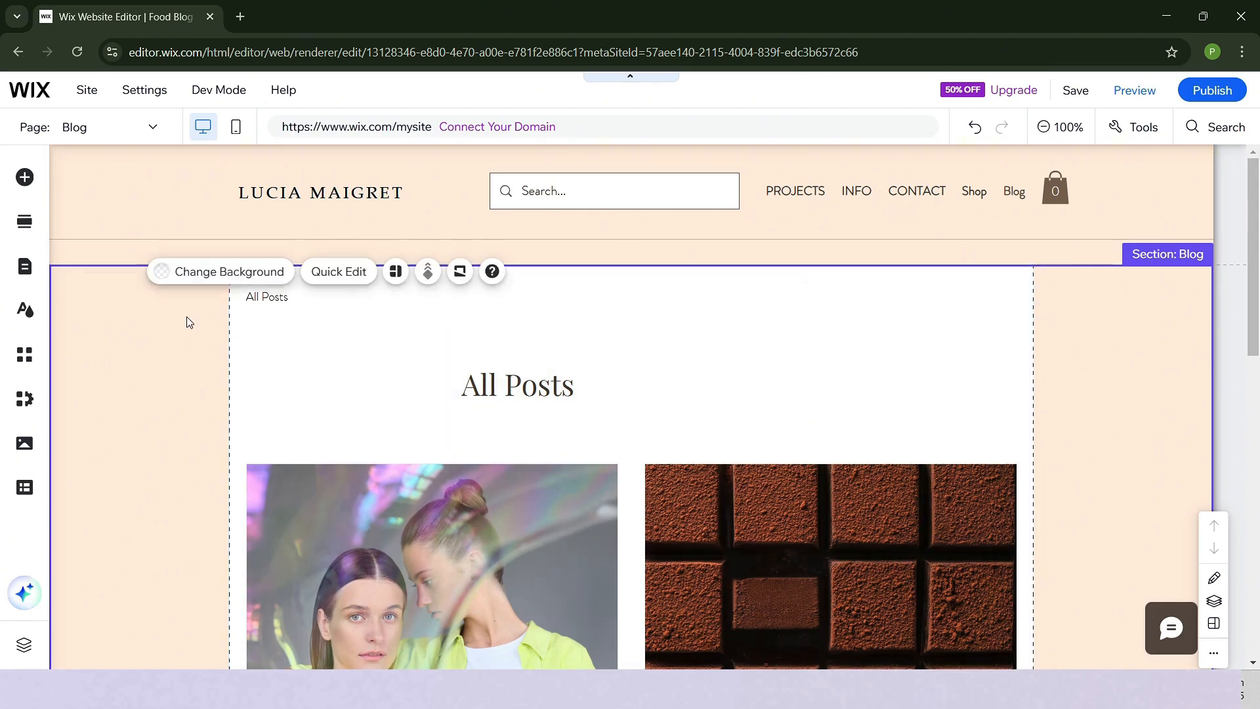
{"action": "left_click", "coordinate": [209, 277]}
{"action": "scroll", "coordinate": [177, 550], "scroll_direction": "down", "scroll_amount": 3}
{"action": "scroll", "coordinate": [176, 550], "scroll_direction": "up", "scroll_amount": 3}
{"action": "left_click", "coordinate": [184, 586]}
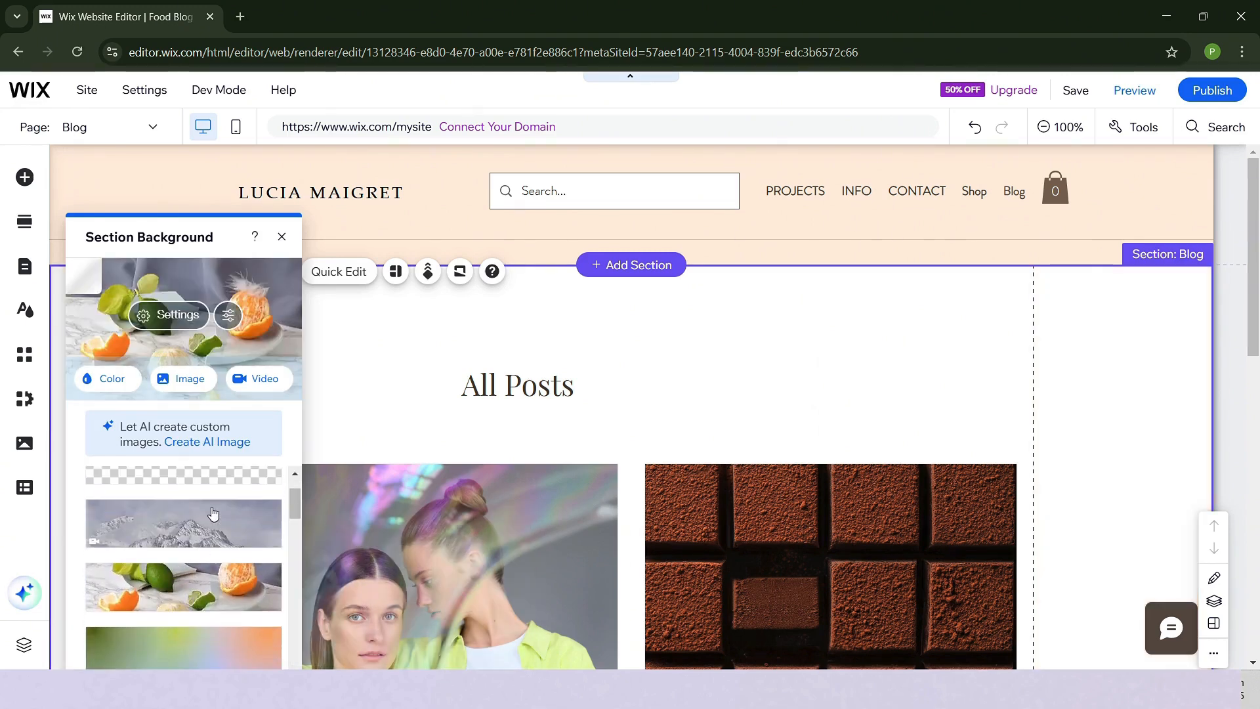
- Remove the background image from the blog section by setting its background to None
{"action": "scroll", "coordinate": [223, 525], "scroll_direction": "up", "scroll_amount": 2}
{"action": "left_click", "coordinate": [214, 546]}
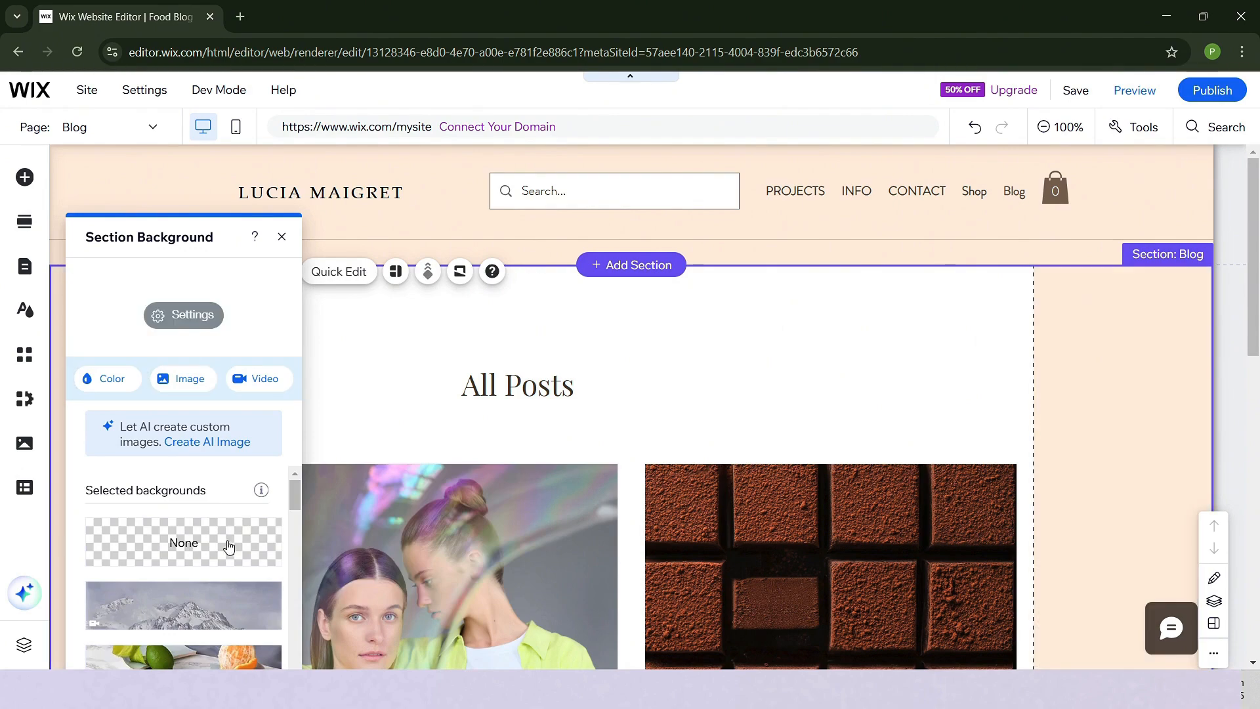
{"action": "left_click", "coordinate": [802, 380]}
{"action": "left_click", "coordinate": [935, 360]}
- Set the background fill opacity of the blog category header box ("All Posts") to 0%
{"action": "left_click", "coordinate": [591, 387]}
{"action": "left_click", "coordinate": [588, 389]}
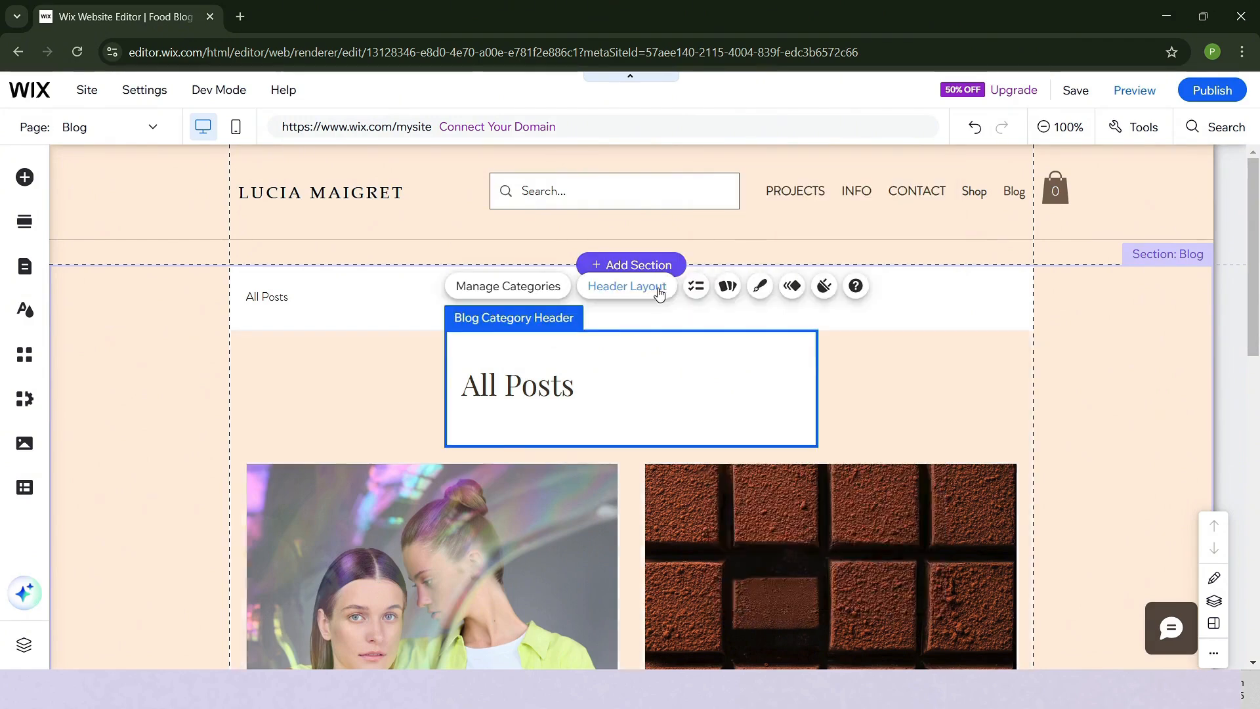
{"action": "left_click", "coordinate": [657, 294]}
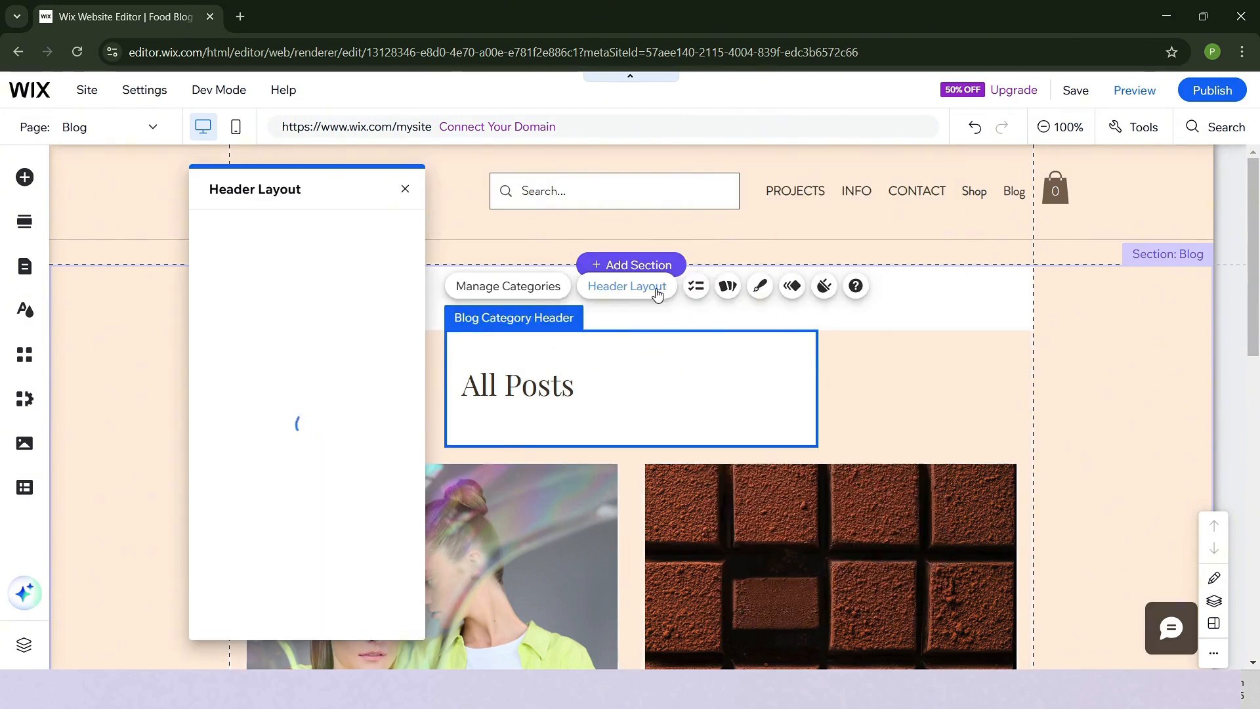
{"action": "left_click", "coordinate": [760, 286]}
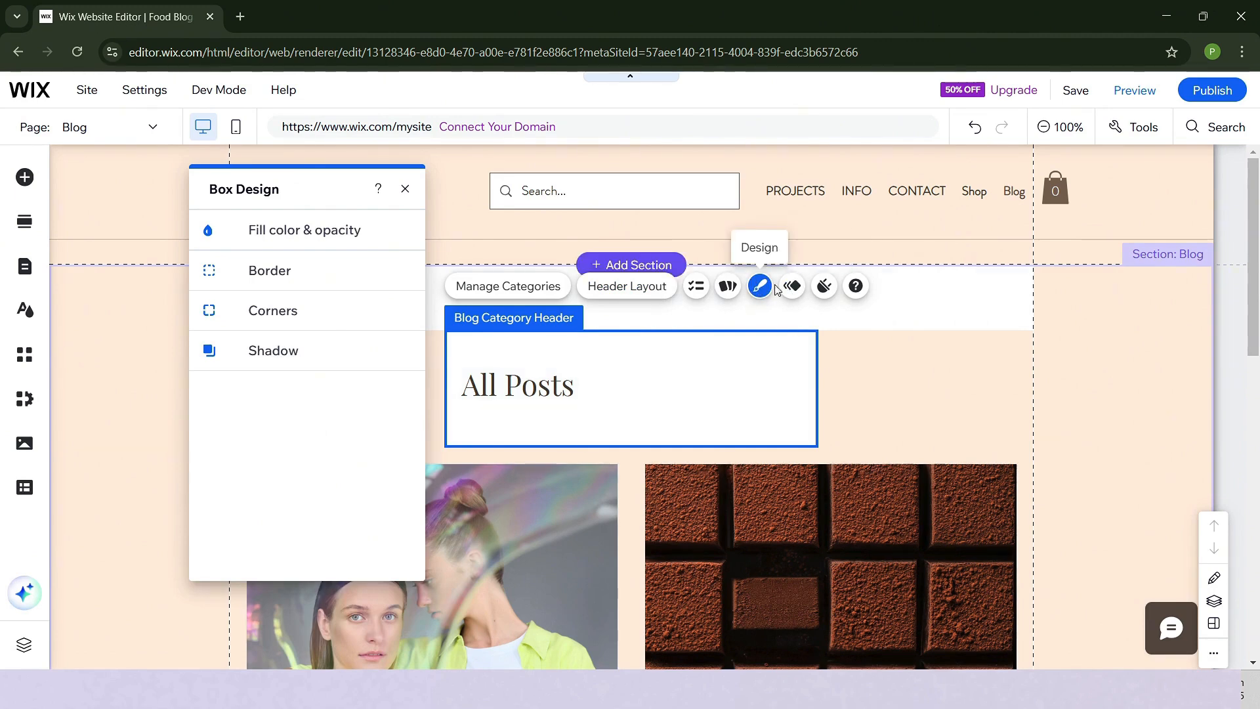
{"action": "left_click", "coordinate": [331, 238]}
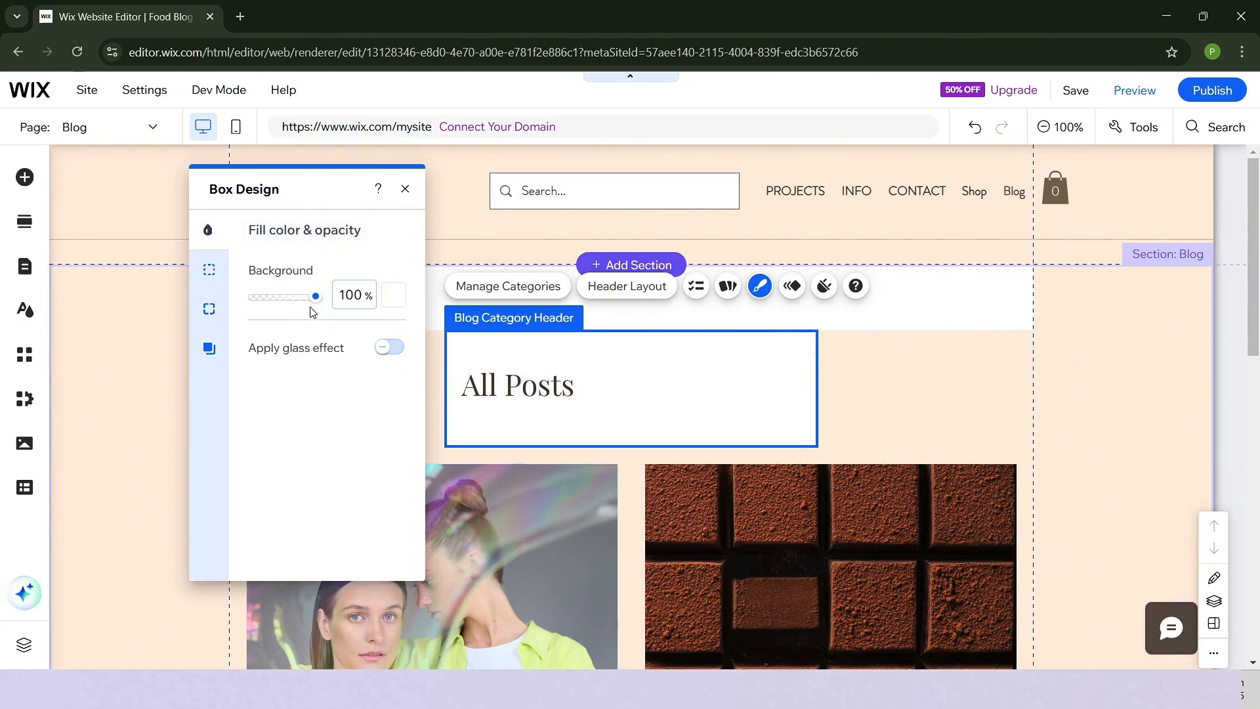
{"action": "left_click_drag", "start_coordinate": [253, 297], "coordinate": [124, 326]}
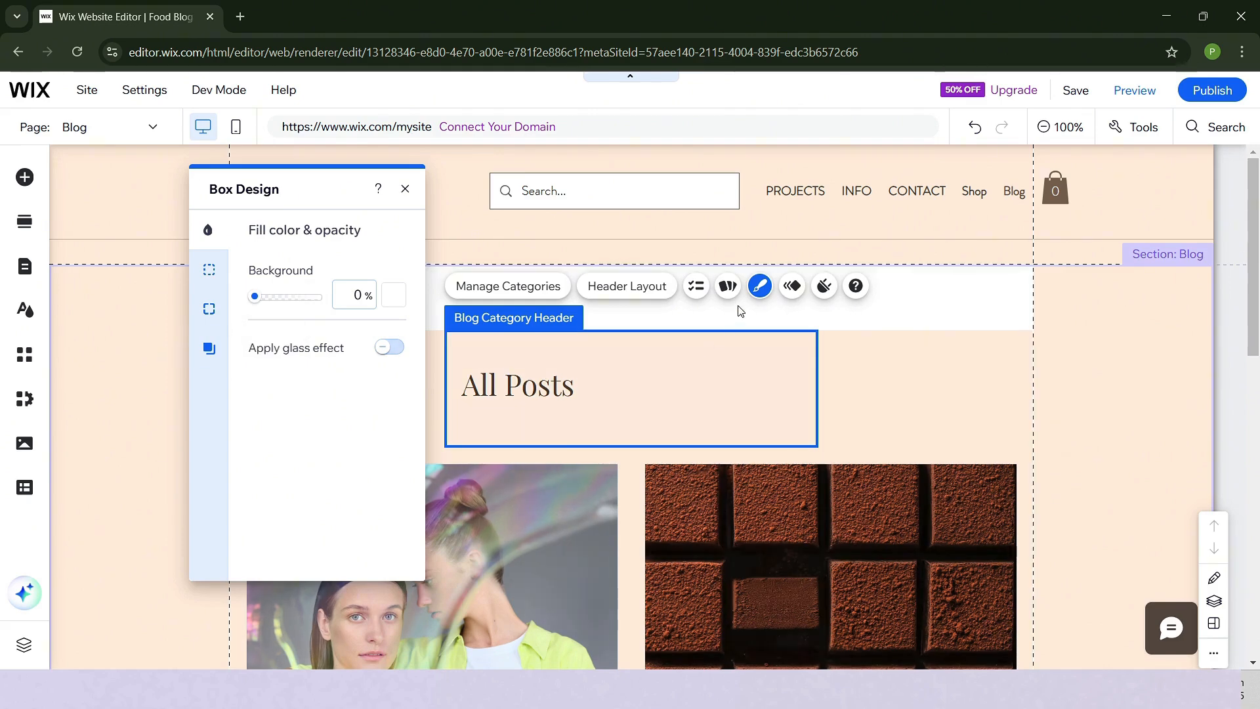
- Apply the Fade animation to the blog category header
{"action": "left_click", "coordinate": [796, 289]}
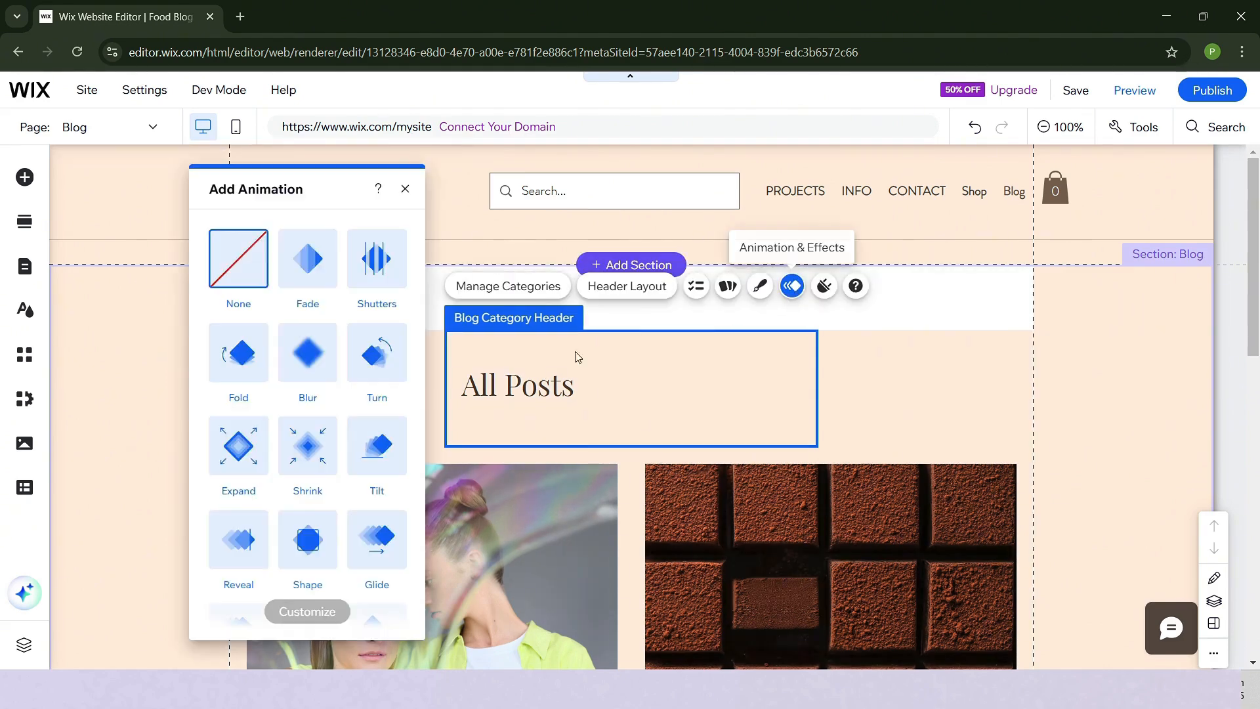
{"action": "left_click", "coordinate": [329, 273]}
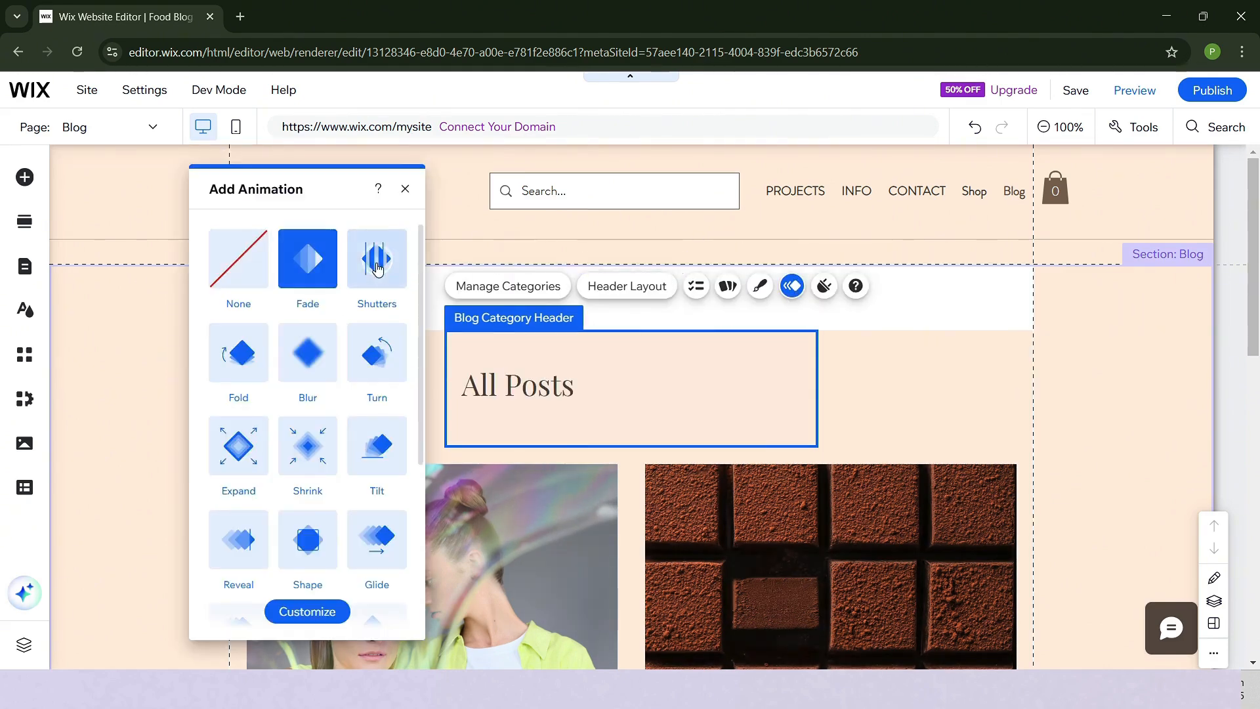
{"action": "left_click", "coordinate": [354, 300]}
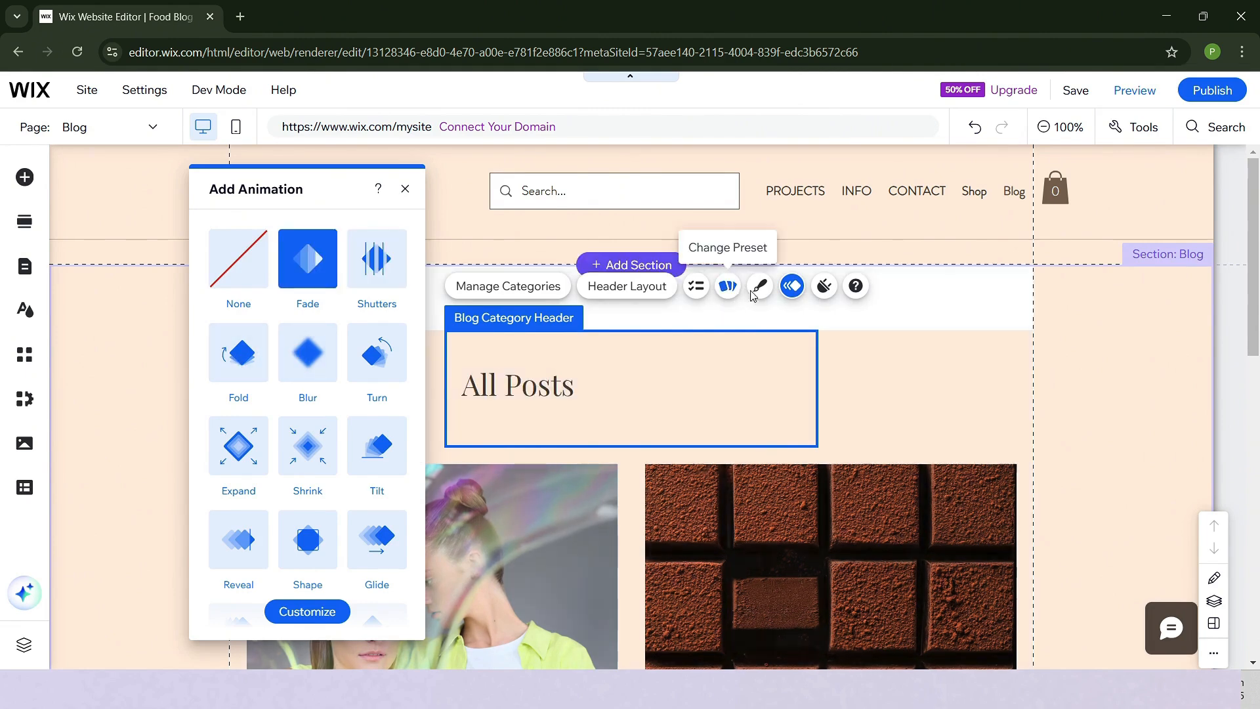
- Look at the blog's Categories page in the dashboard, and return to the editor
{"action": "left_click", "coordinate": [573, 276]}
{"action": "left_click", "coordinate": [520, 265]}
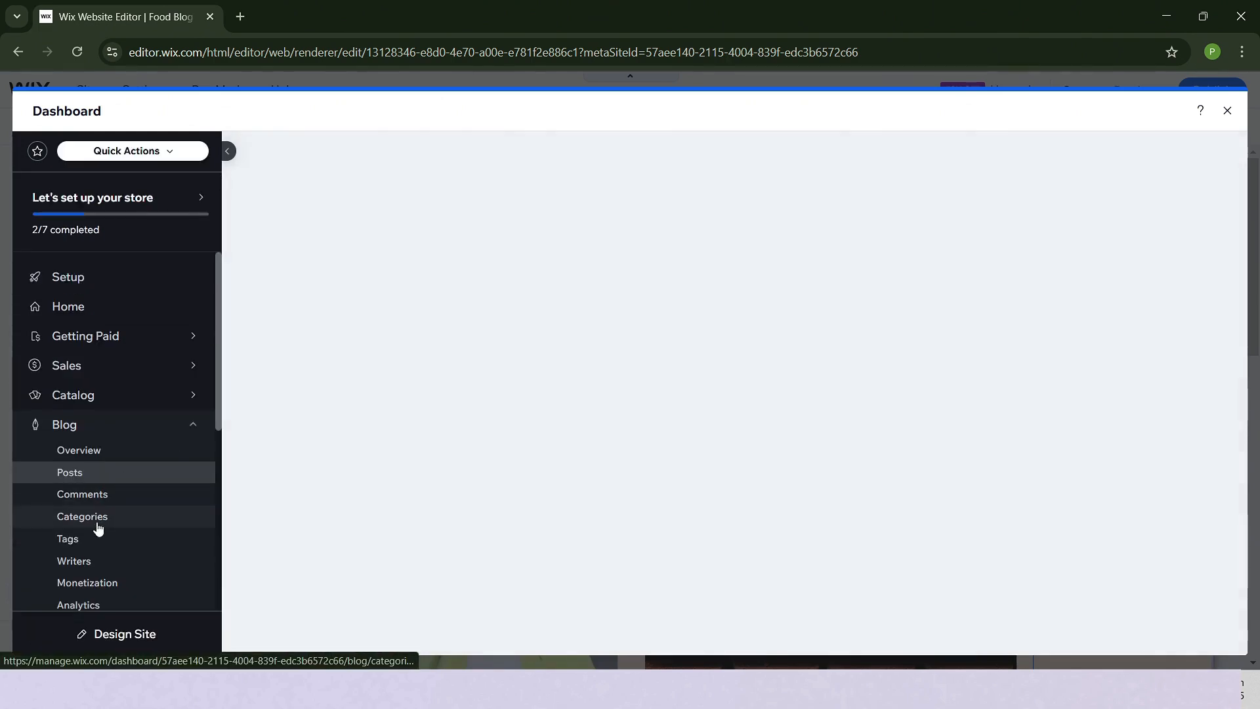
{"action": "left_click", "coordinate": [98, 526]}
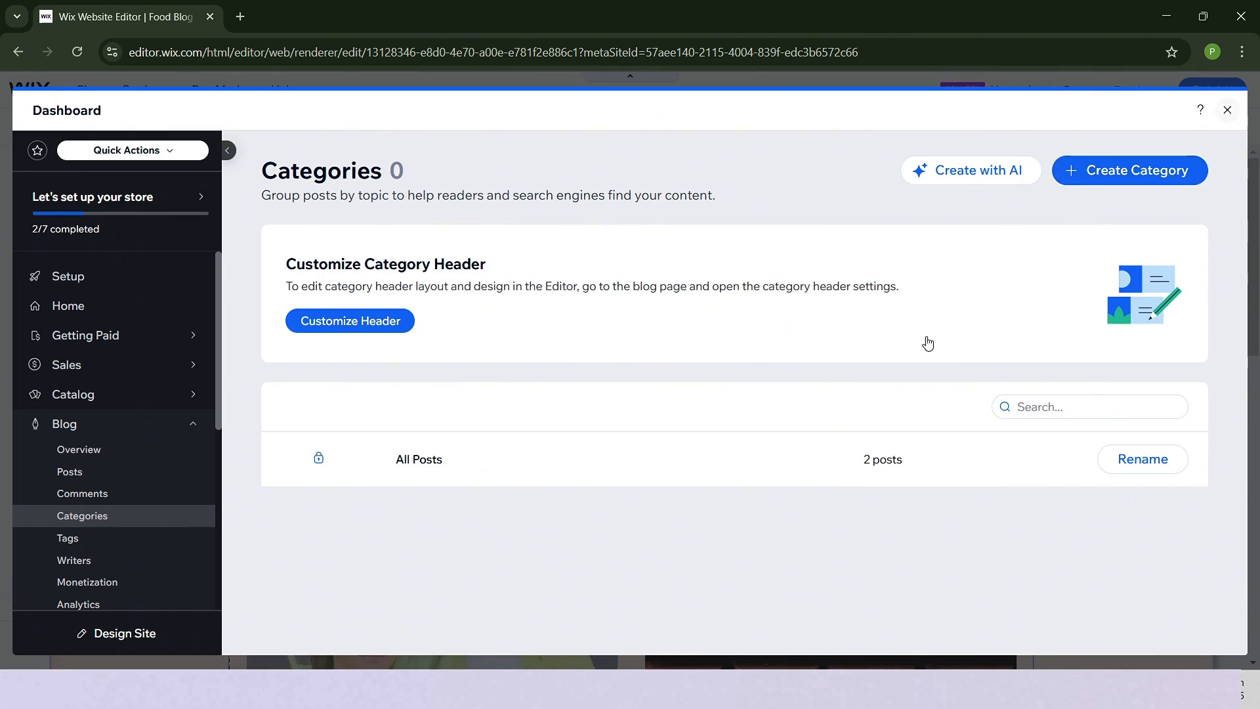
{"action": "key", "text": "Escape"}
- Preview the Blog page and look through its post feed down to the footer
{"action": "scroll", "coordinate": [824, 492], "scroll_direction": "down", "scroll_amount": 6}
{"action": "scroll", "coordinate": [814, 499], "scroll_direction": "up", "scroll_amount": 2}
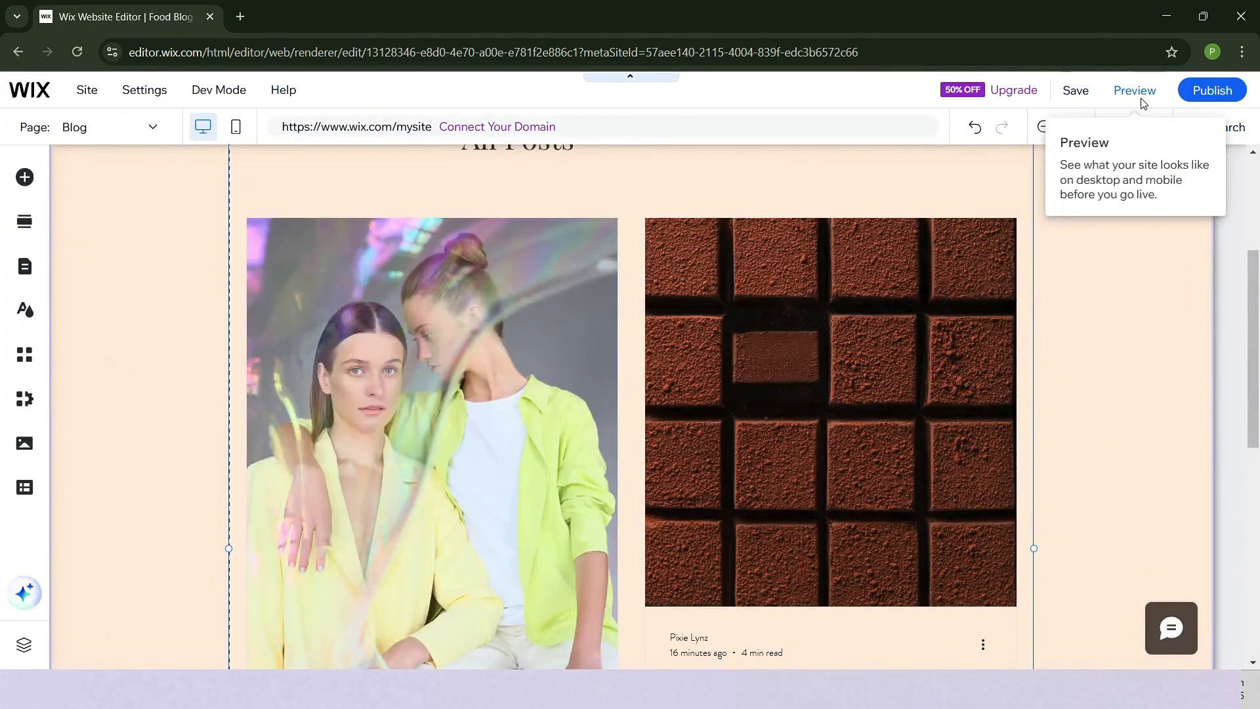
{"action": "left_click", "coordinate": [1140, 95]}
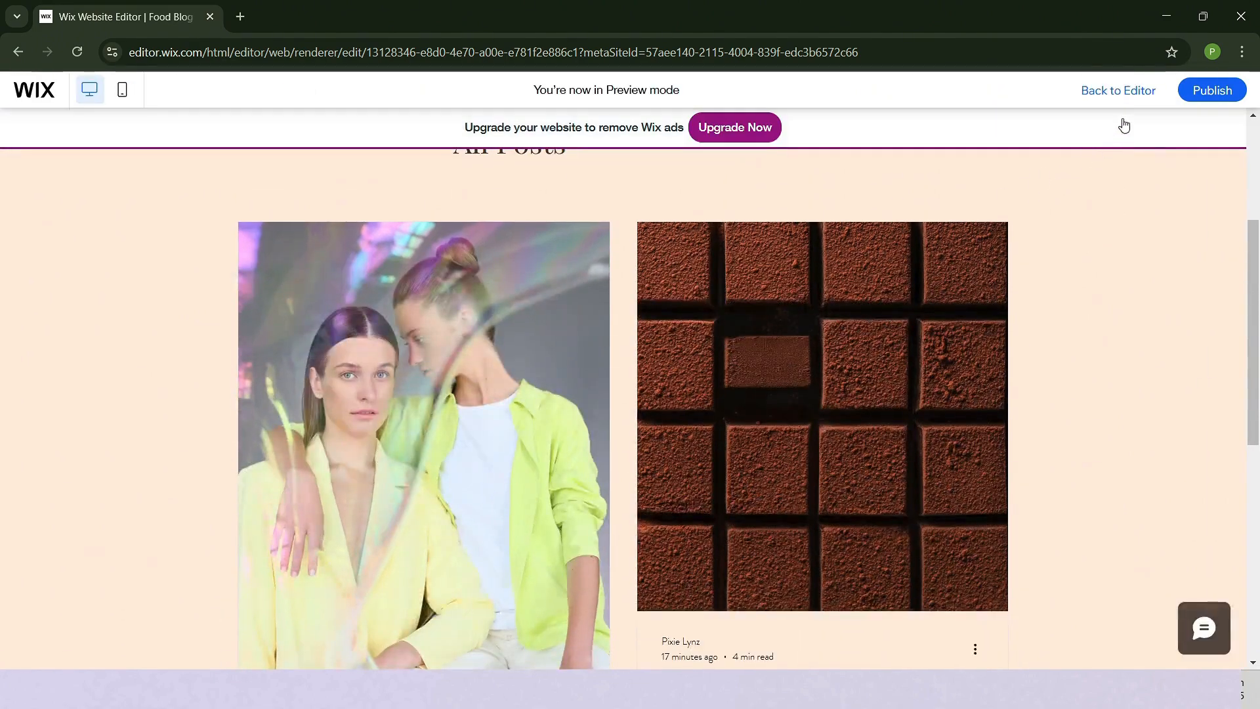
{"action": "scroll", "coordinate": [707, 410], "scroll_direction": "down", "scroll_amount": 6}
{"action": "scroll", "coordinate": [707, 420], "scroll_direction": "up", "scroll_amount": 8}
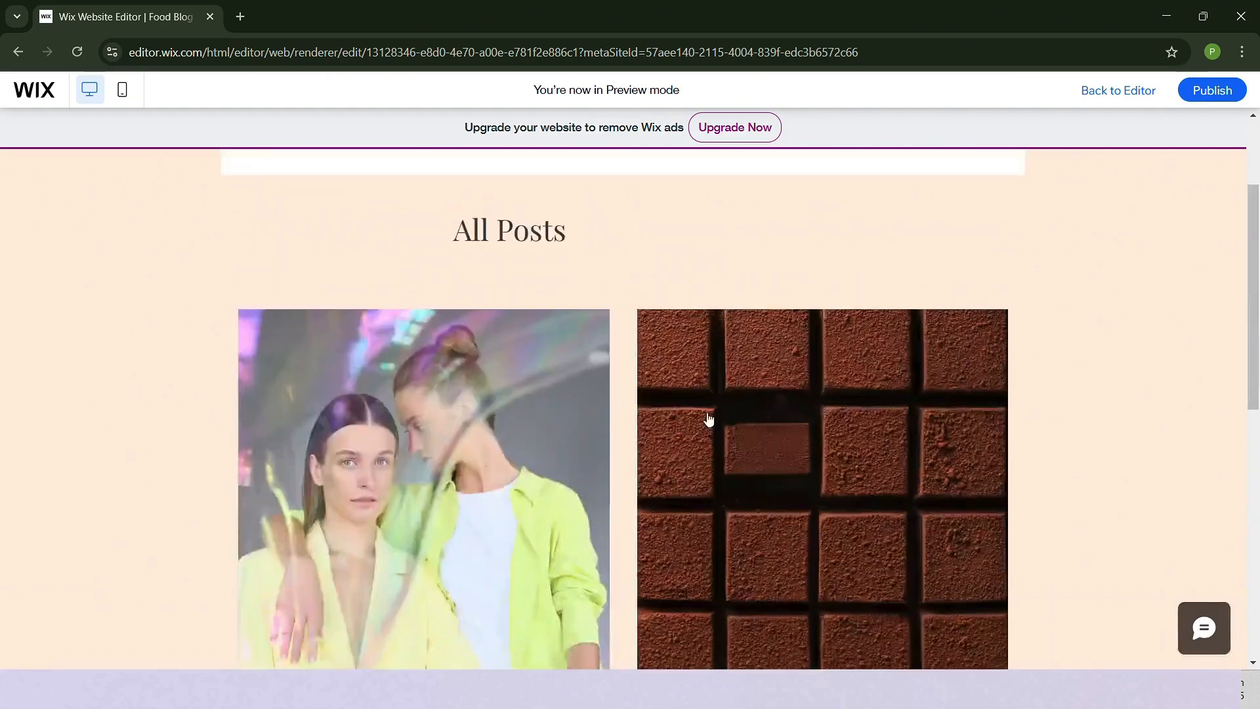
{"action": "scroll", "coordinate": [700, 425], "scroll_direction": "down", "scroll_amount": 5}
{"action": "scroll", "coordinate": [415, 441], "scroll_direction": "down", "scroll_amount": 4}
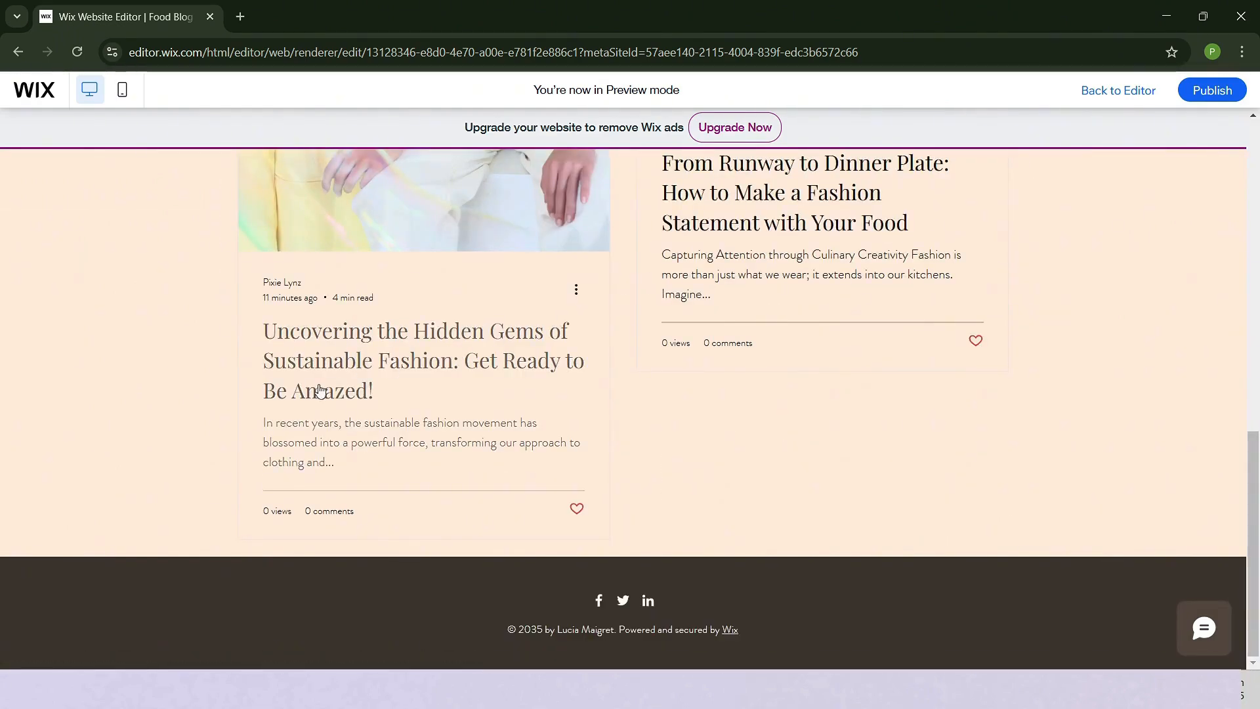
- Open the "Uncovering the Hidden Gems of Sustainable Fashion" post in the preview, look through its content, and return to the editor
{"action": "left_click", "coordinate": [469, 344]}
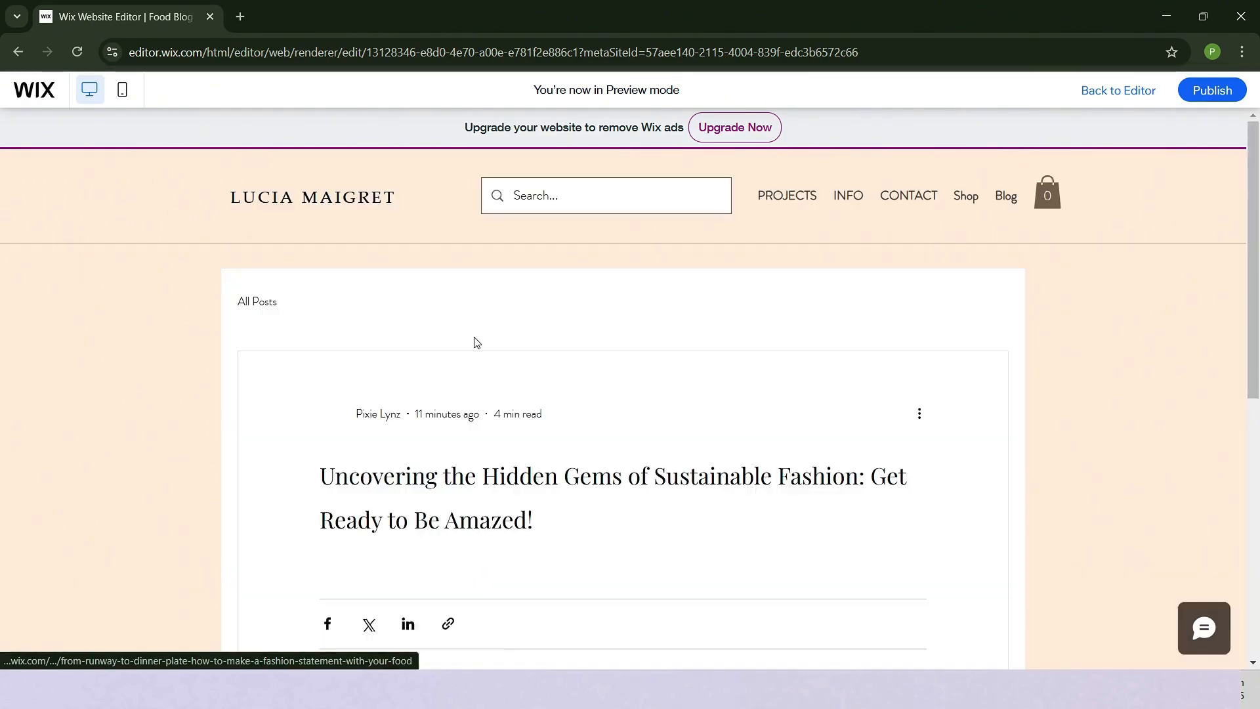
{"action": "scroll", "coordinate": [772, 388], "scroll_direction": "down", "scroll_amount": 10}
{"action": "scroll", "coordinate": [772, 388], "scroll_direction": "down", "scroll_amount": 20}
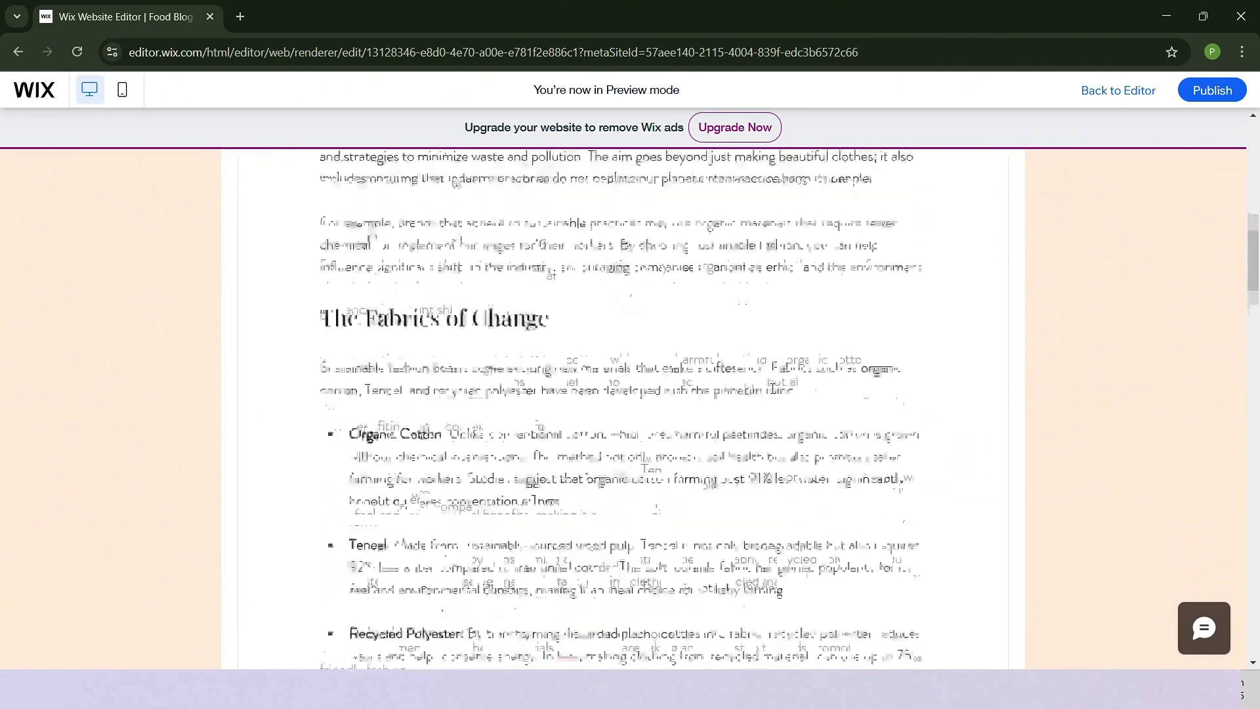
{"action": "scroll", "coordinate": [772, 388], "scroll_direction": "down", "scroll_amount": 15}
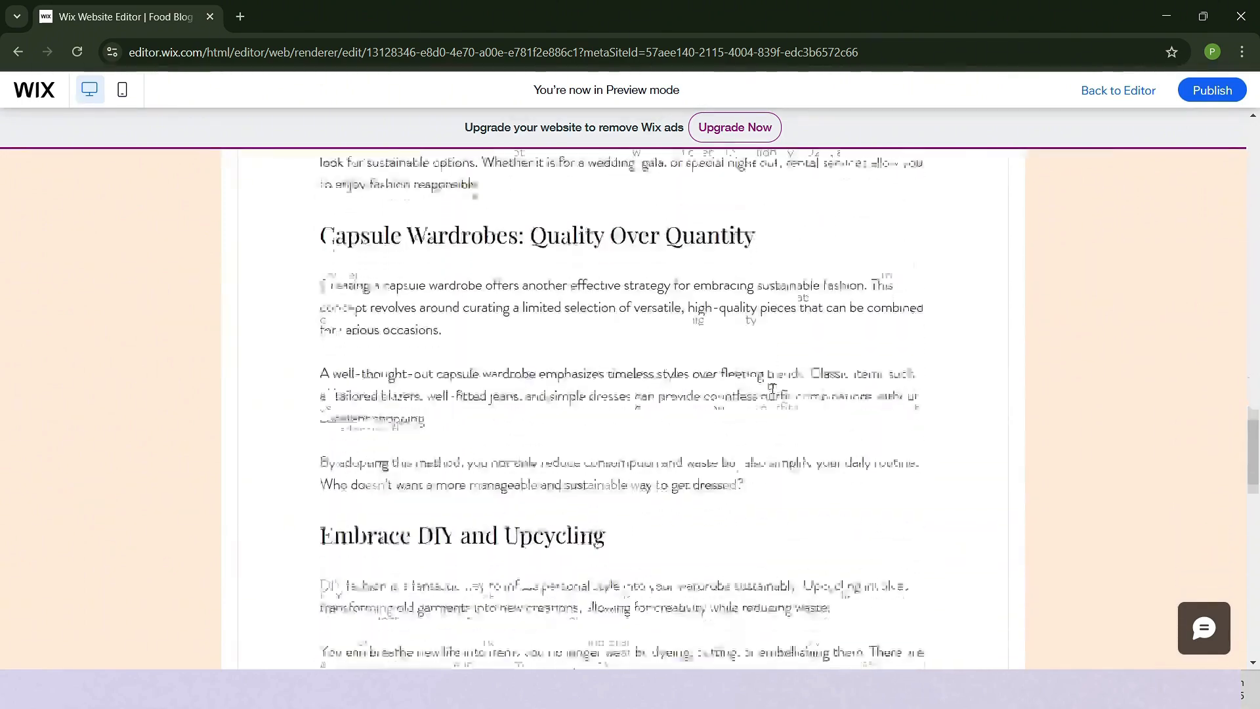
{"action": "scroll", "coordinate": [770, 390], "scroll_direction": "up", "scroll_amount": 12}
{"action": "scroll", "coordinate": [771, 390], "scroll_direction": "up", "scroll_amount": 20}
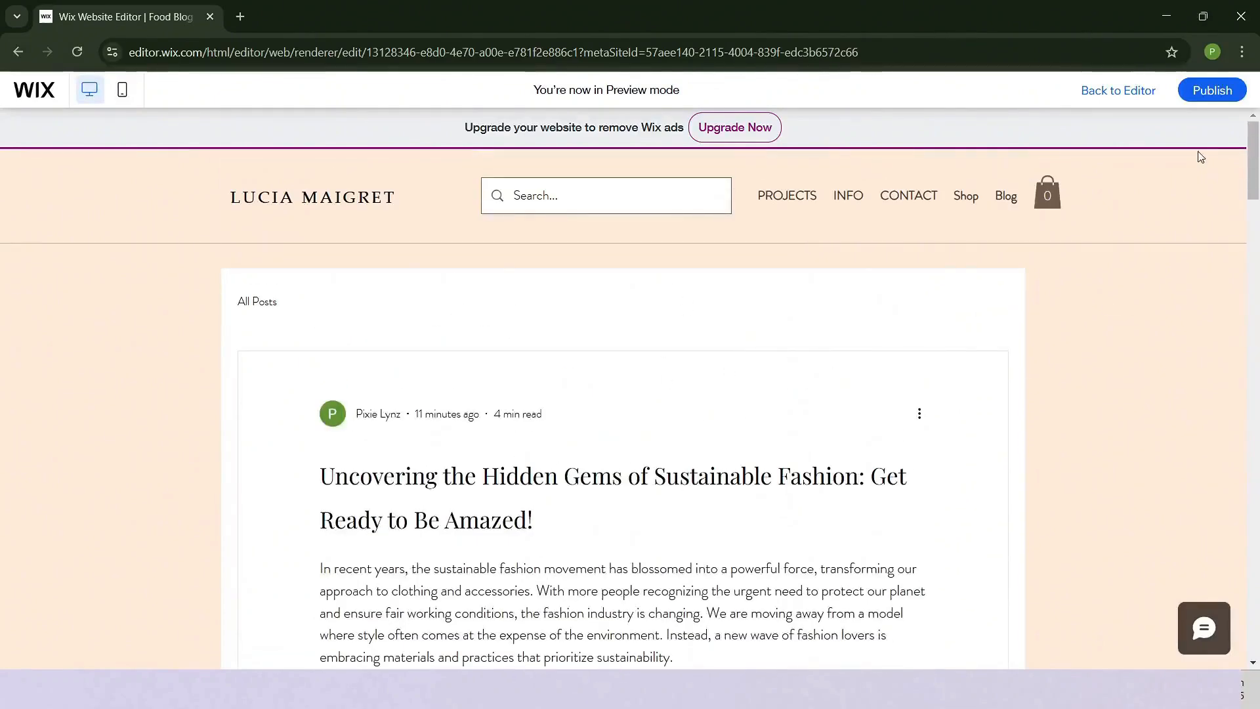
{"action": "left_click", "coordinate": [1127, 90]}
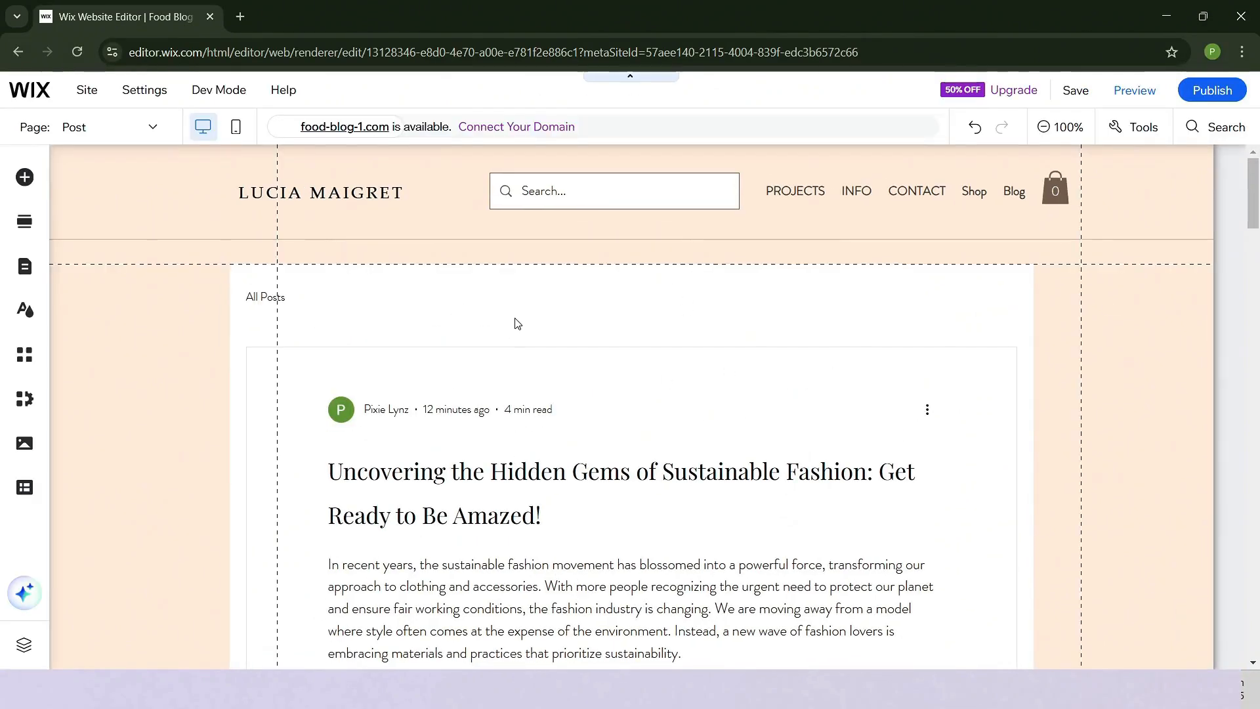
- Change the post page's navigation background color to the peach theme color #FFEDDD in the post design settings
{"action": "left_click", "coordinate": [879, 294]}
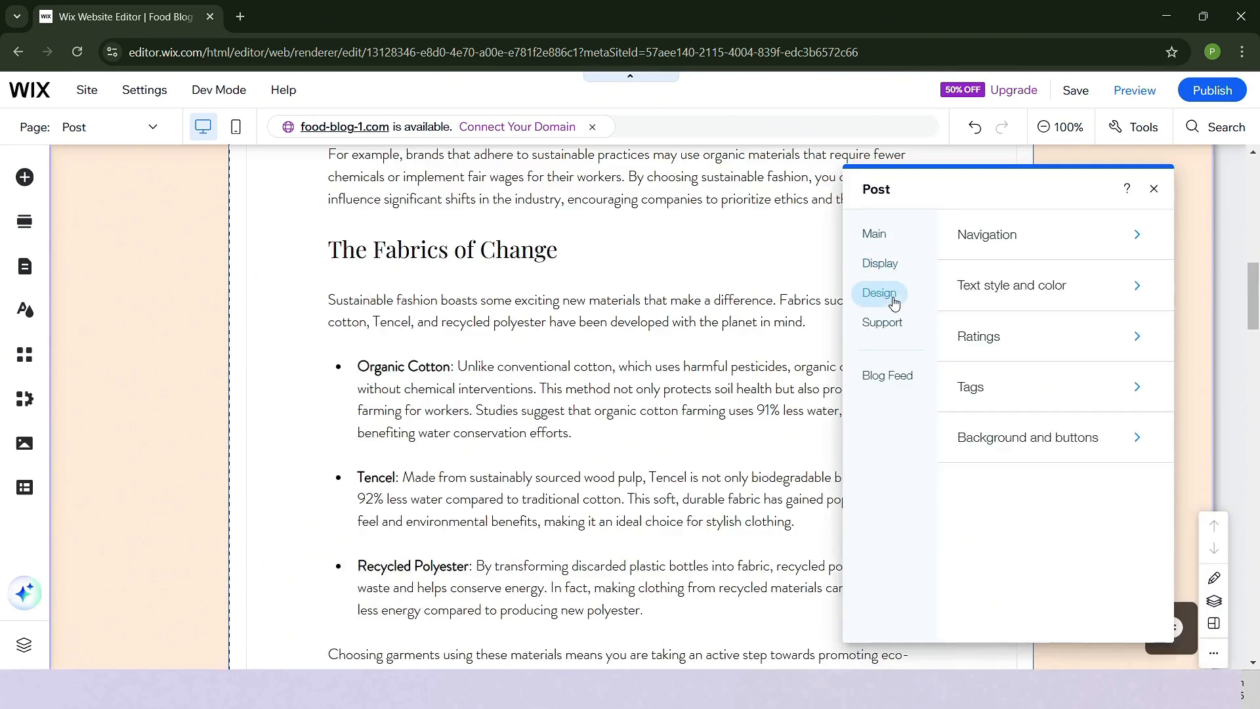
{"action": "left_click", "coordinate": [893, 274]}
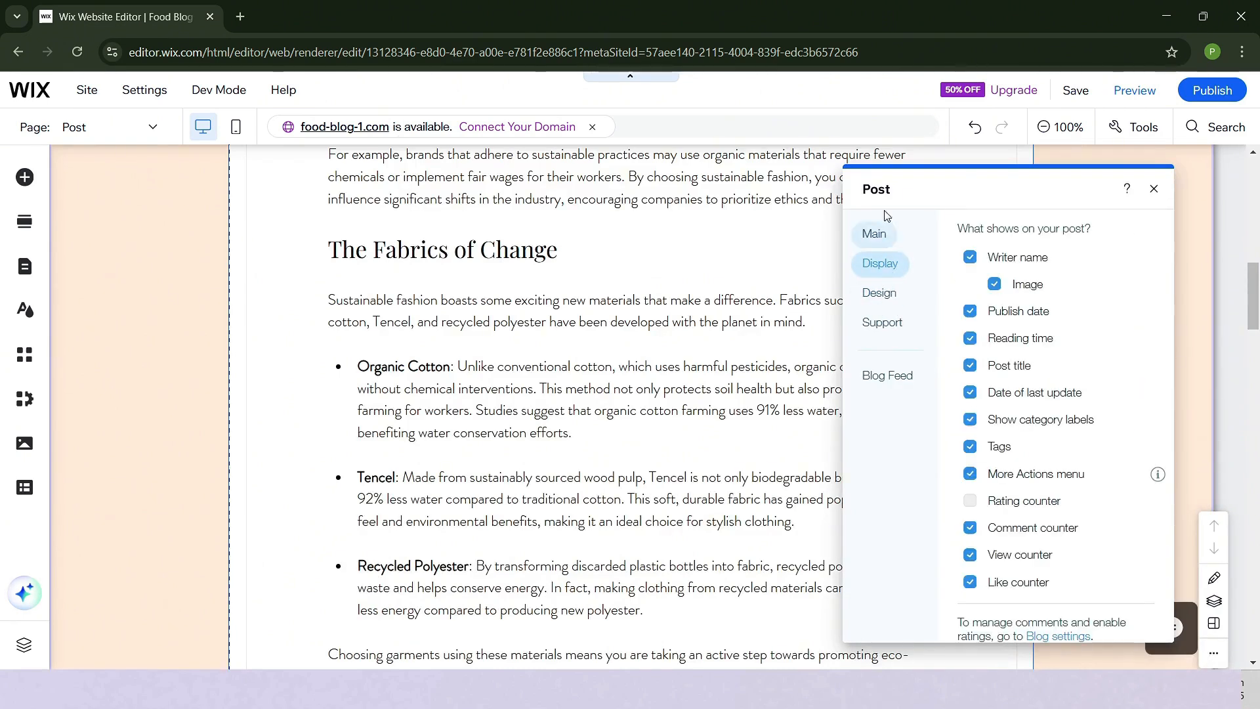
{"action": "left_click", "coordinate": [874, 300]}
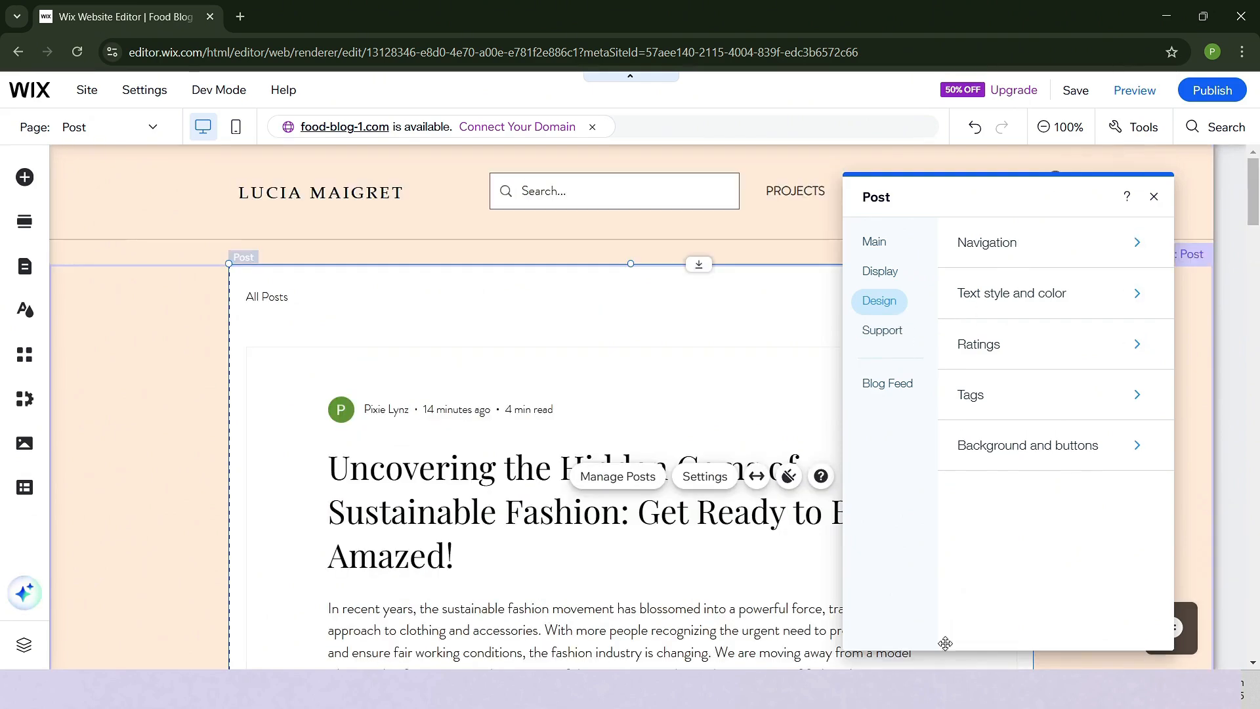
{"action": "left_click", "coordinate": [1063, 246]}
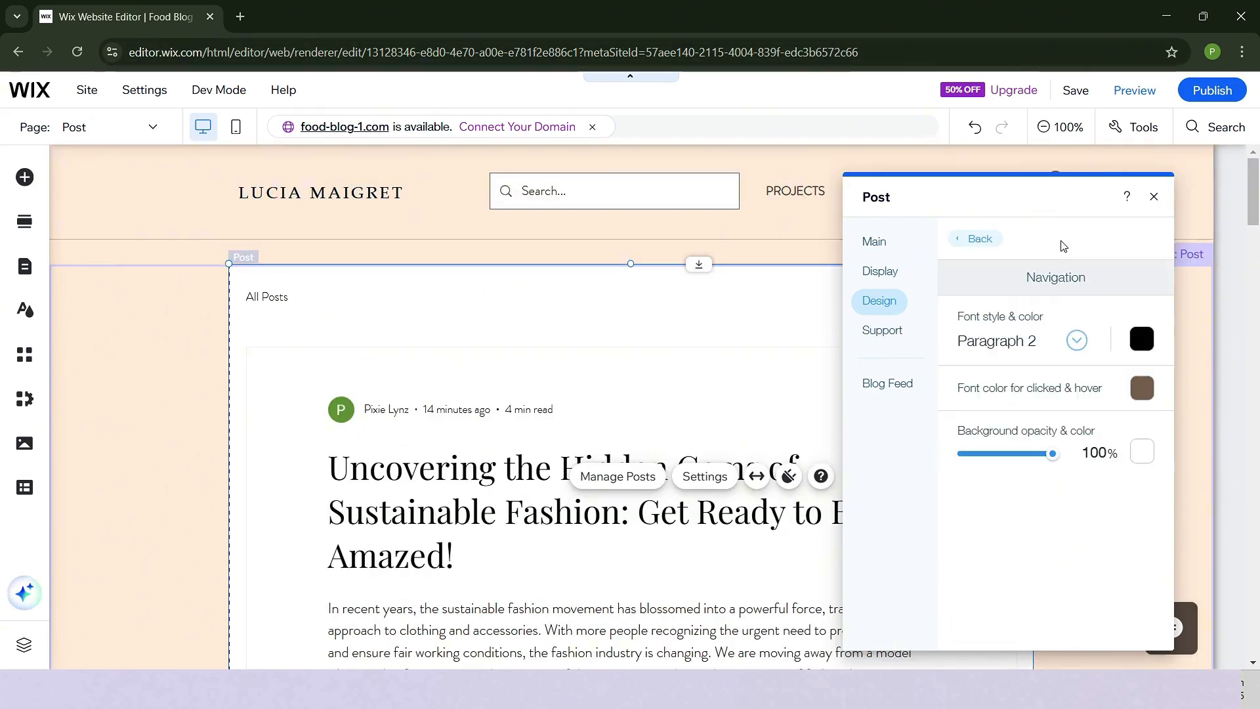
{"action": "left_click", "coordinate": [1141, 455]}
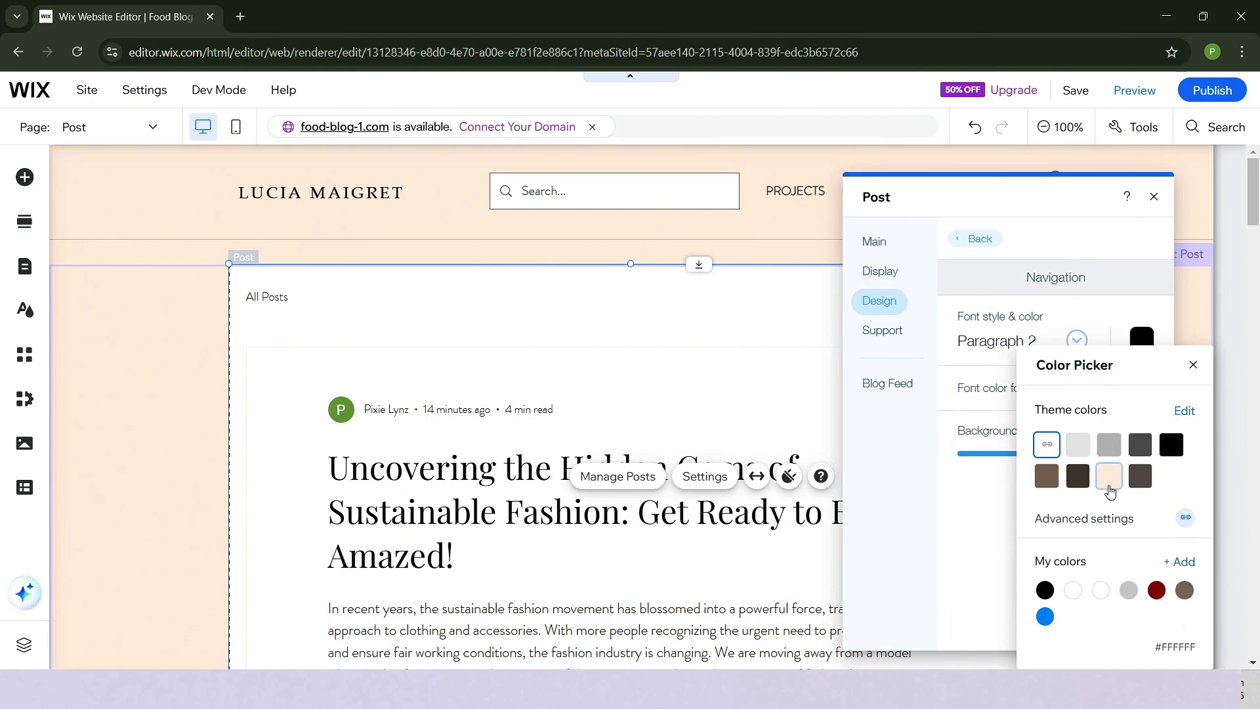
{"action": "left_click", "coordinate": [1108, 487]}
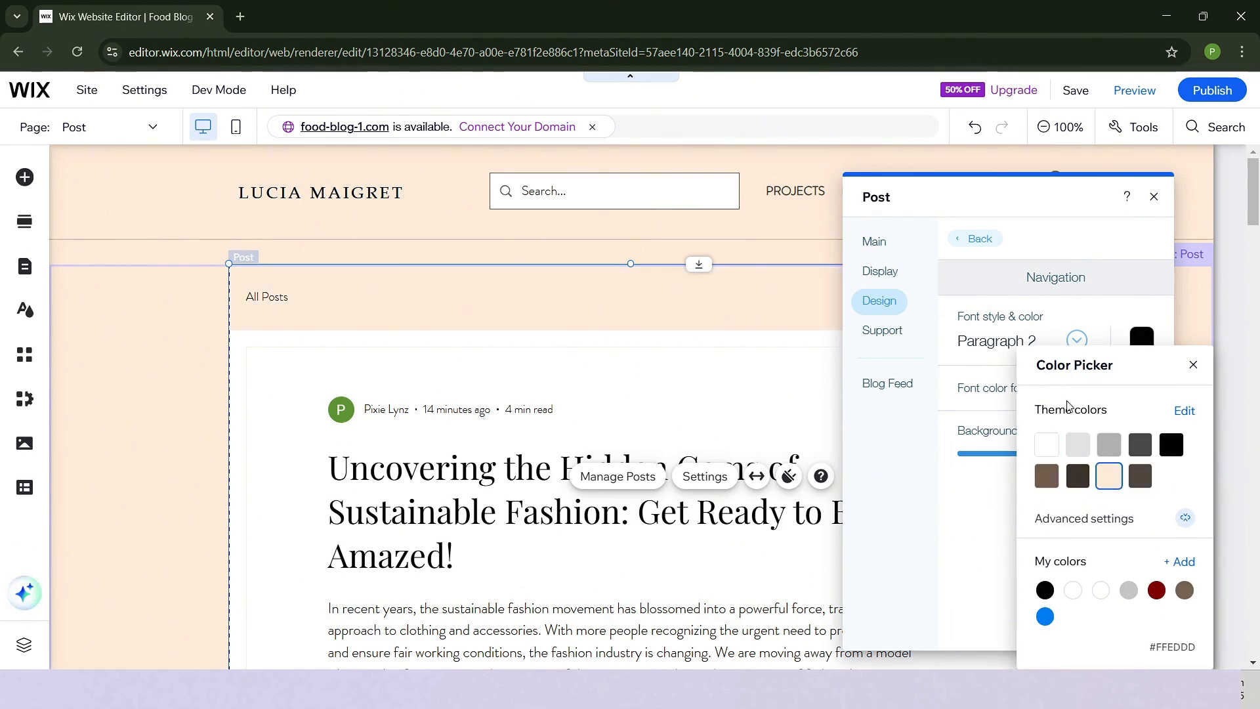
{"action": "left_click", "coordinate": [978, 244]}
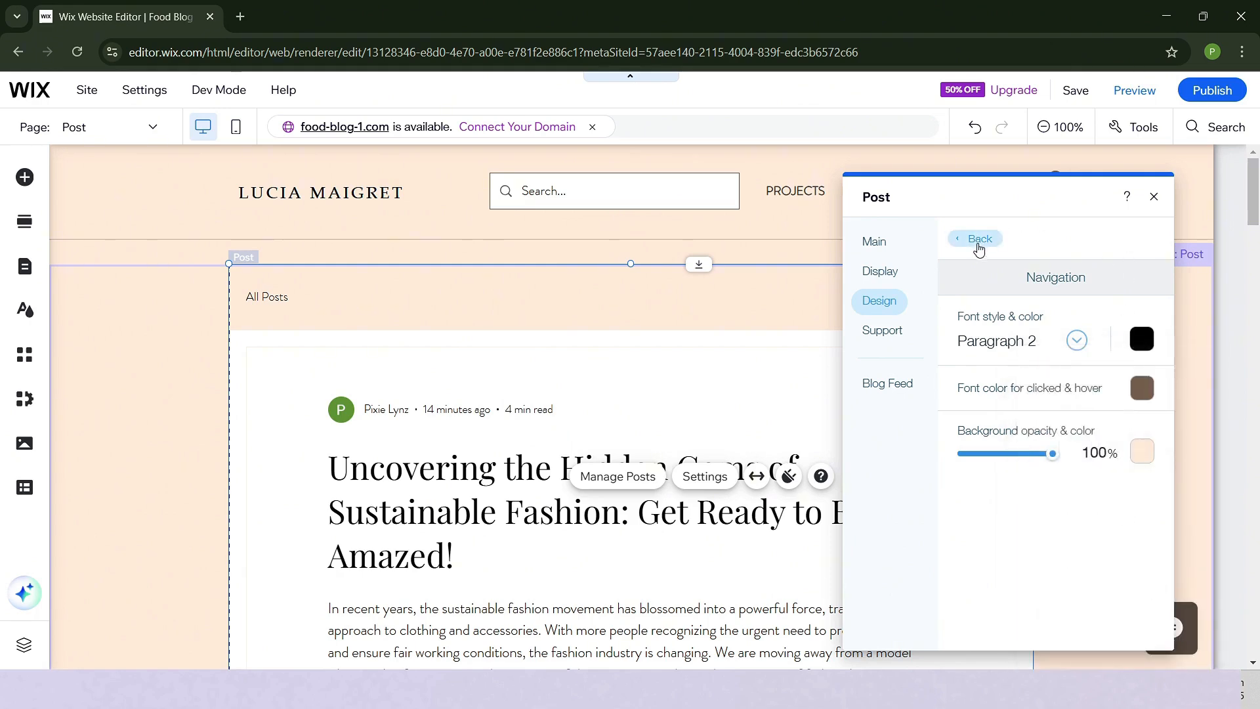
- Set the post's border color and the post area background to the dark brown theme color (#5C4F44)
{"action": "left_click", "coordinate": [978, 244]}
{"action": "left_click", "coordinate": [1024, 444]}
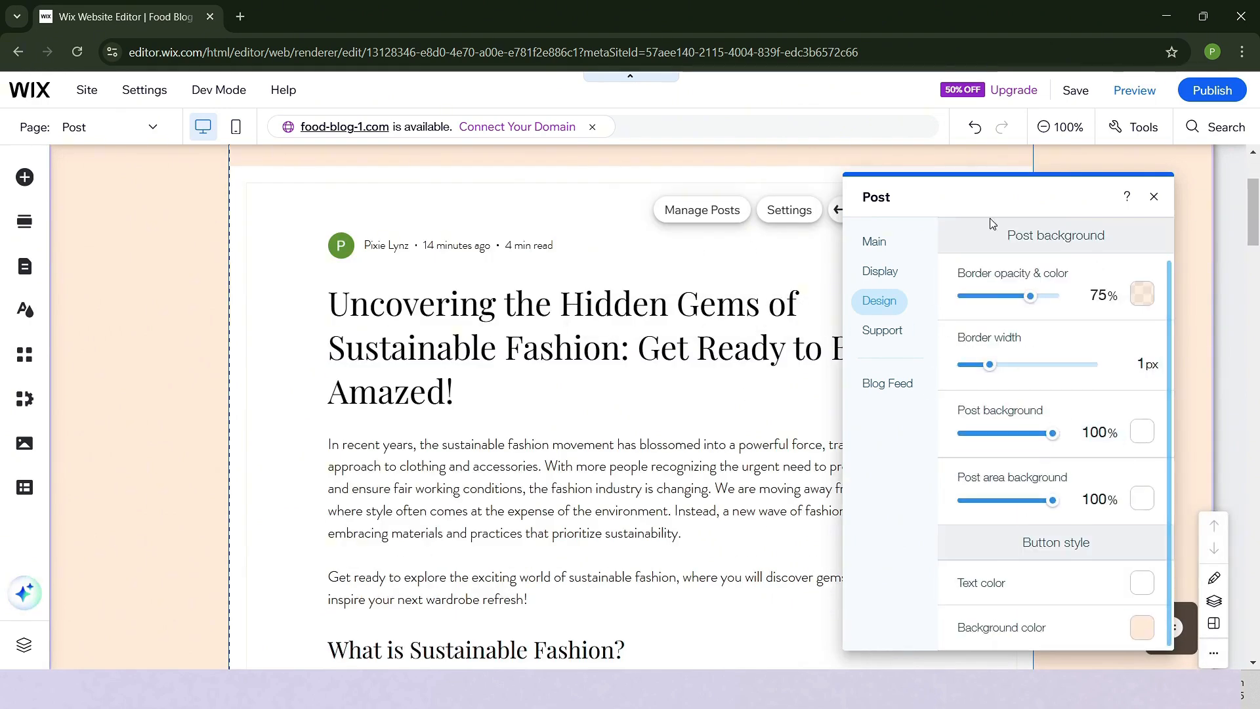
{"action": "left_click", "coordinate": [1142, 294]}
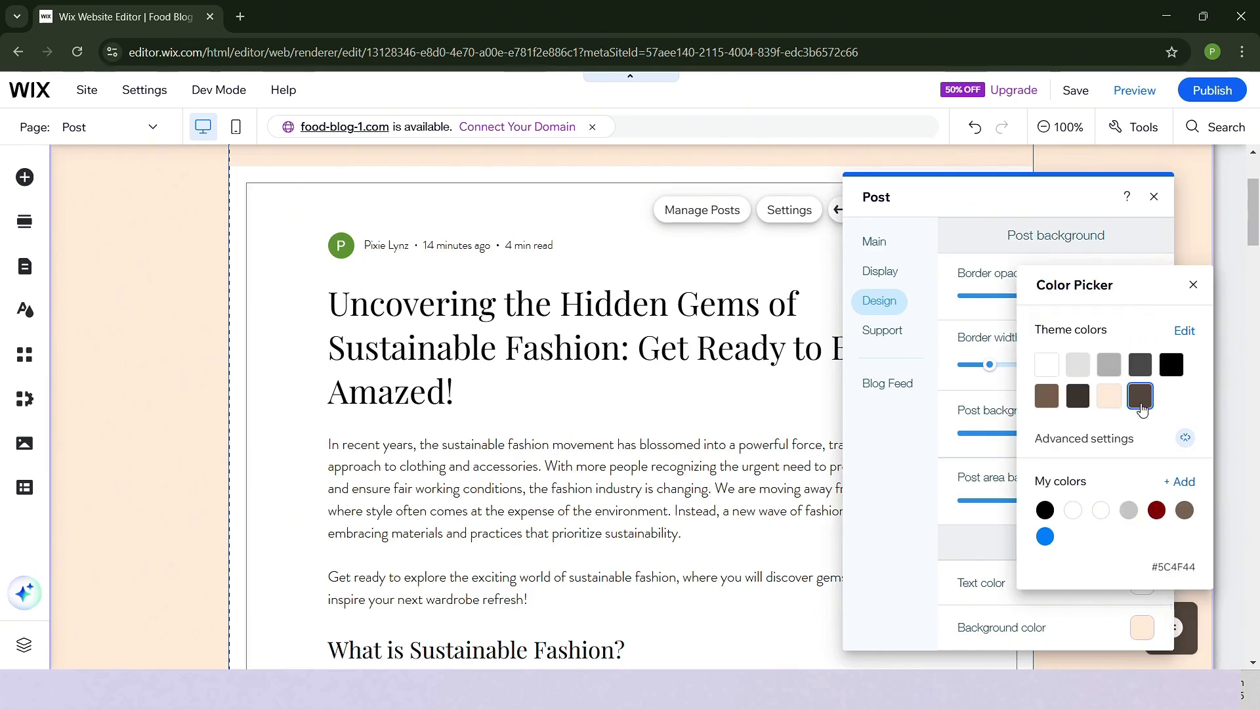
{"action": "left_click", "coordinate": [1143, 501]}
{"action": "left_click", "coordinate": [1109, 477]}
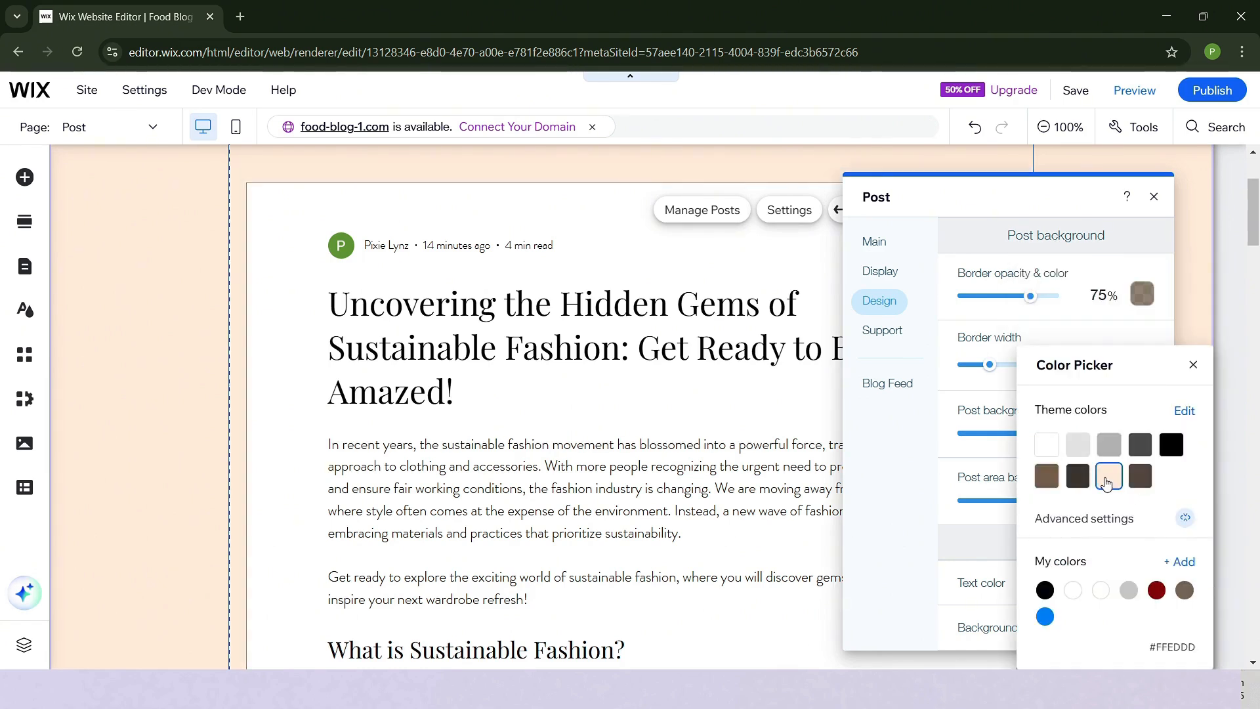
{"action": "left_click", "coordinate": [1109, 449]}
{"action": "left_click", "coordinate": [1140, 477]}
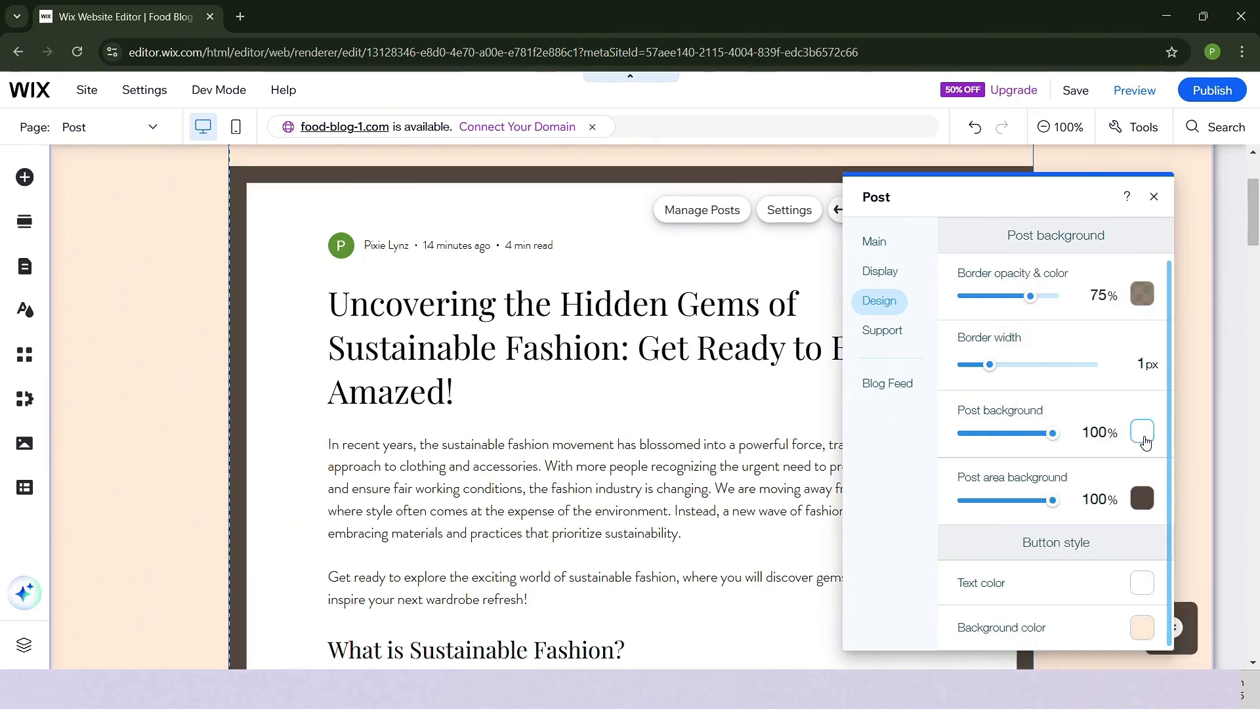
- Change the post background to the peach theme color and close the post settings
{"action": "left_click", "coordinate": [1144, 439]}
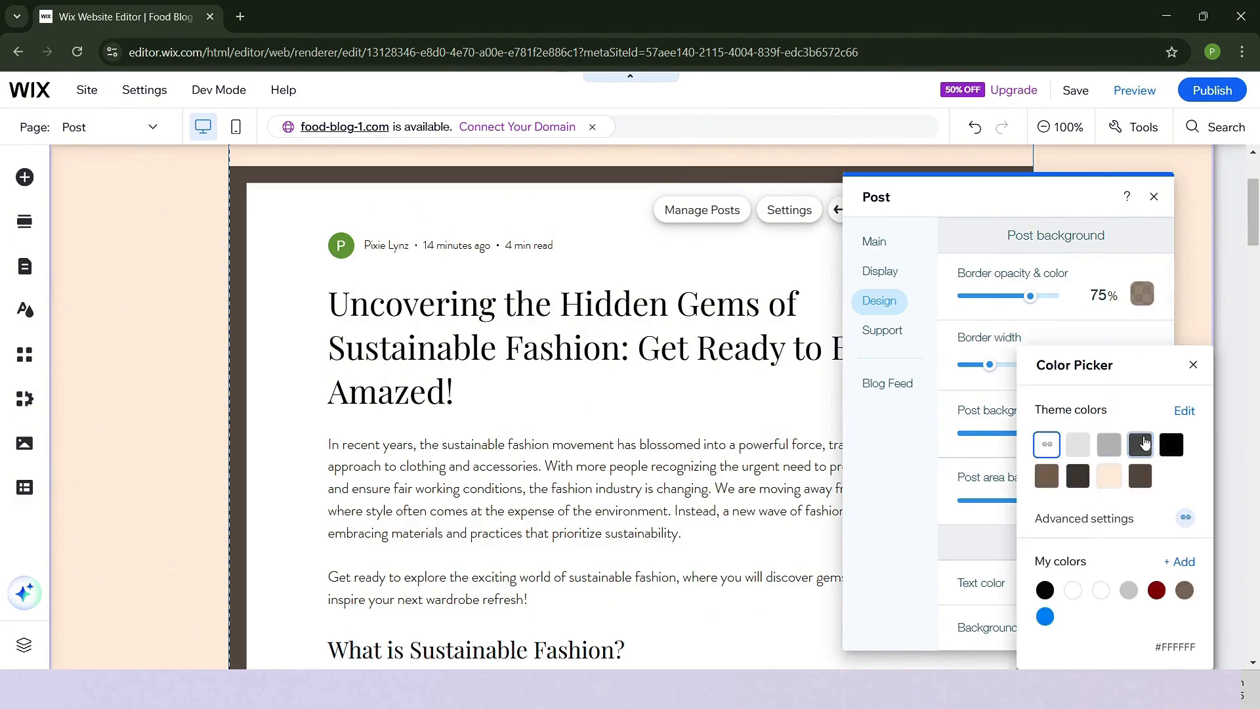
{"action": "left_click", "coordinate": [1108, 477]}
{"action": "left_click", "coordinate": [962, 472]}
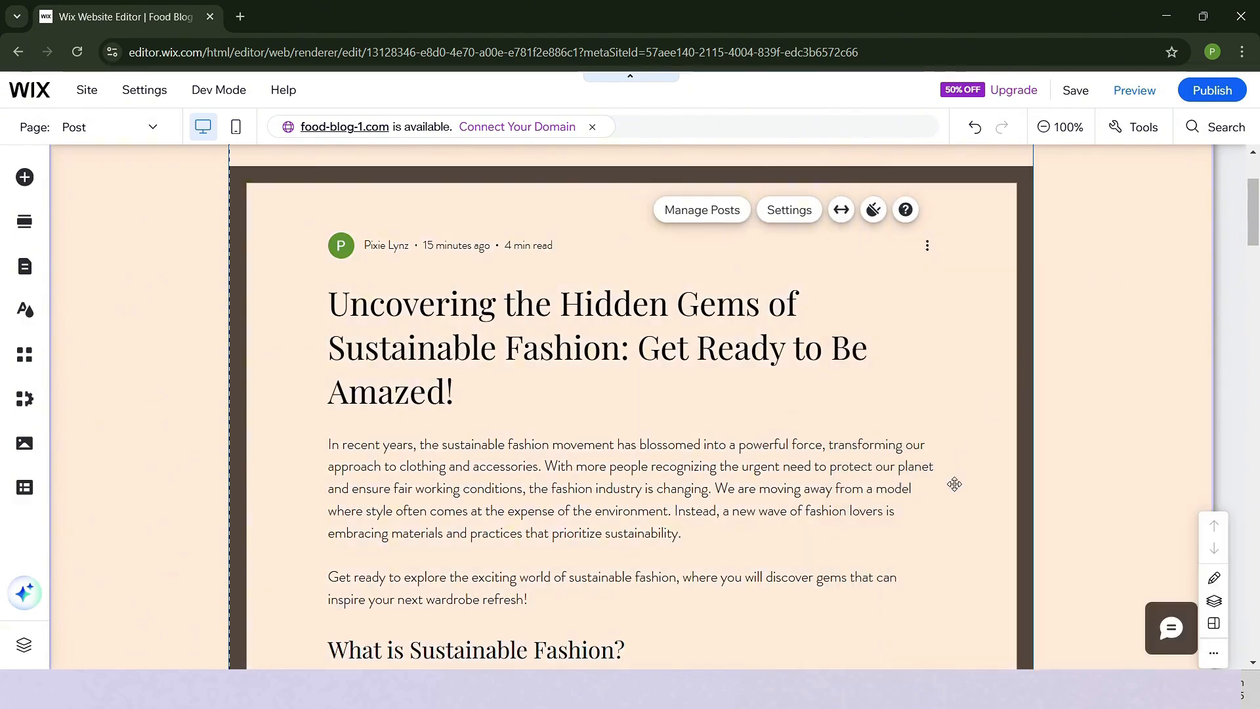
- Look over the recolored post page down to its comments area, and preview the site
{"action": "scroll", "coordinate": [961, 471], "scroll_direction": "down", "scroll_amount": 15}
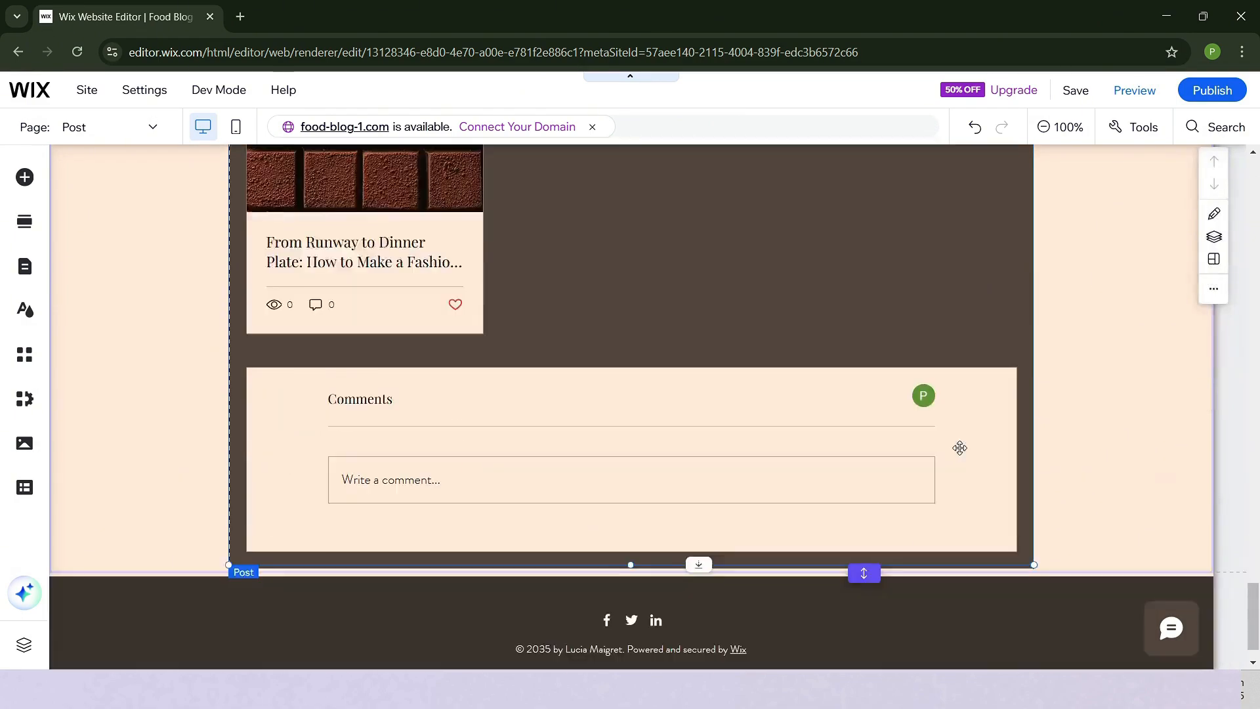
{"action": "scroll", "coordinate": [959, 448], "scroll_direction": "up", "scroll_amount": 12}
{"action": "scroll", "coordinate": [960, 448], "scroll_direction": "down", "scroll_amount": 10}
{"action": "scroll", "coordinate": [960, 448], "scroll_direction": "up", "scroll_amount": 8}
{"action": "scroll", "coordinate": [959, 447], "scroll_direction": "up", "scroll_amount": 20}
{"action": "scroll", "coordinate": [958, 446], "scroll_direction": "up", "scroll_amount": 1}
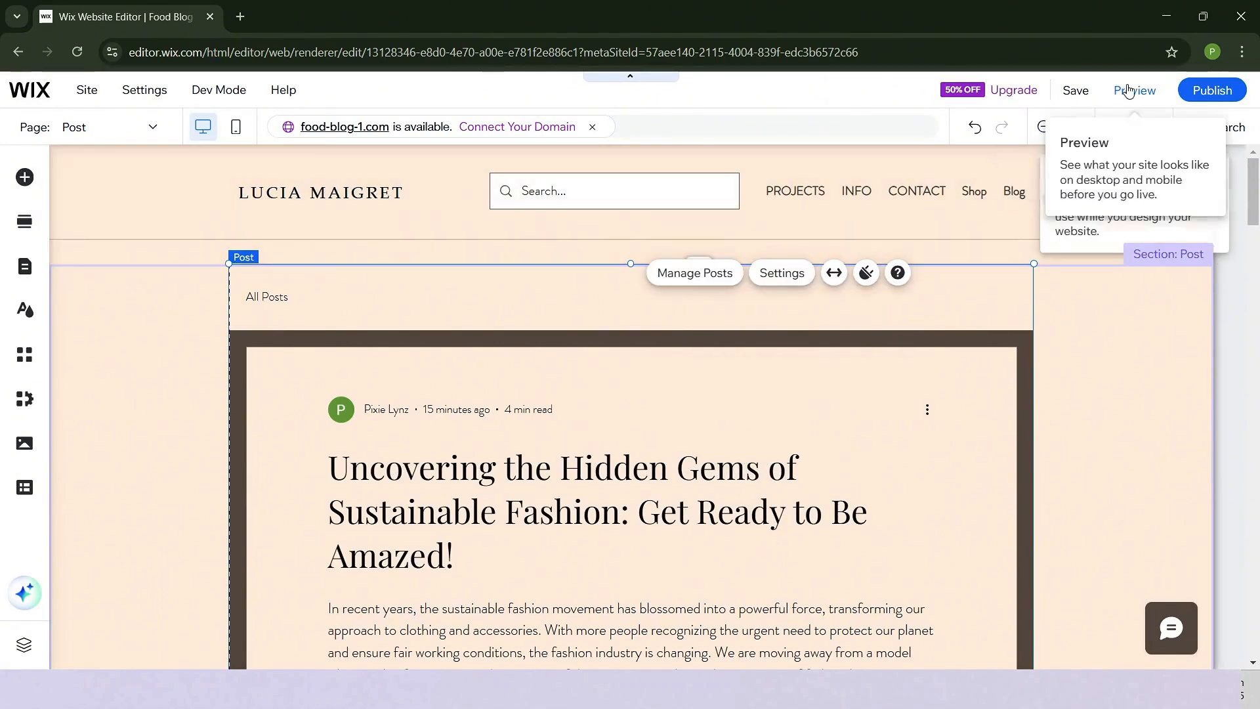
{"action": "left_click", "coordinate": [1128, 91]}
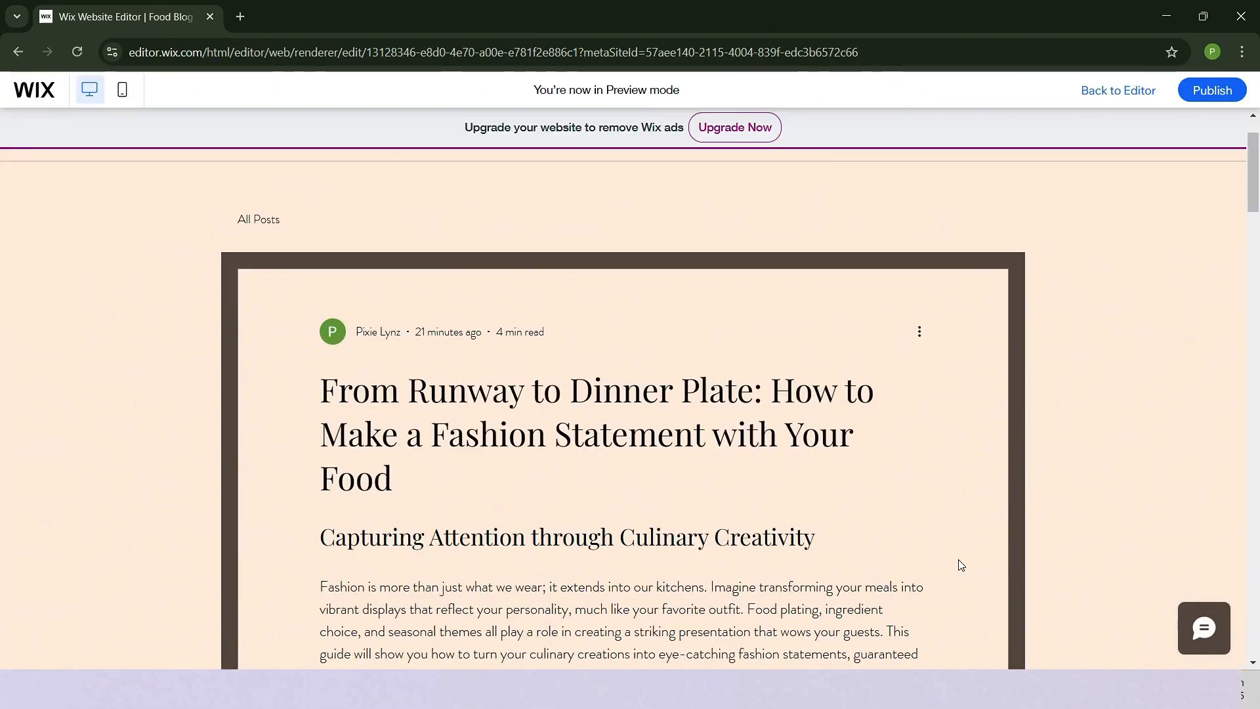